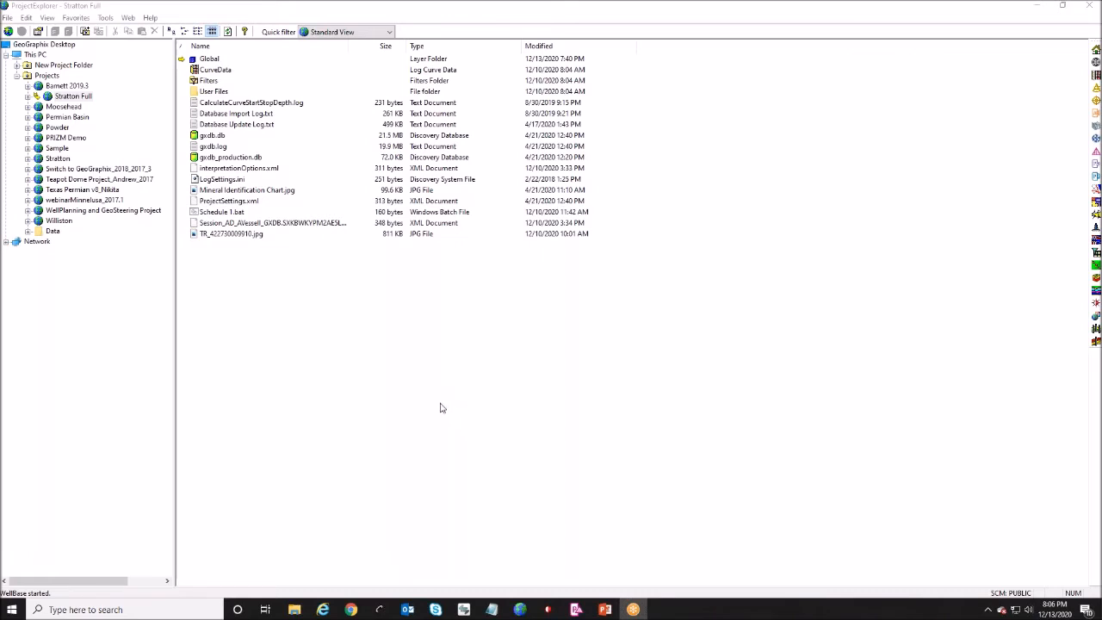
Step: Start a LAS/LBS log curve import for the Stratton Full project
click(7, 18)
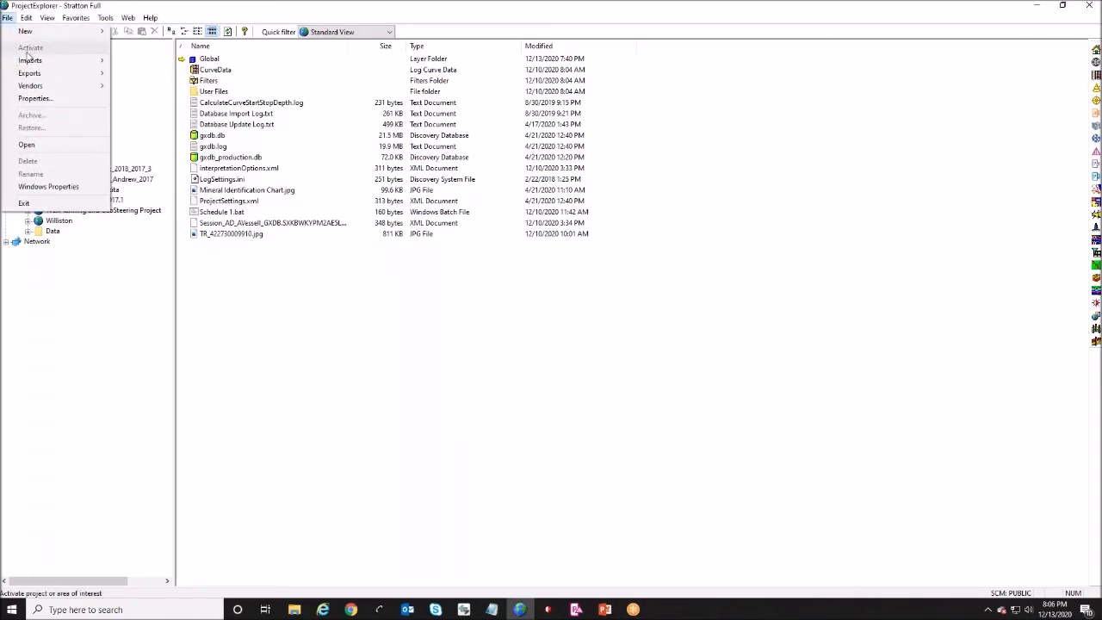
mouse_move(30, 62)
mouse_move(143, 88)
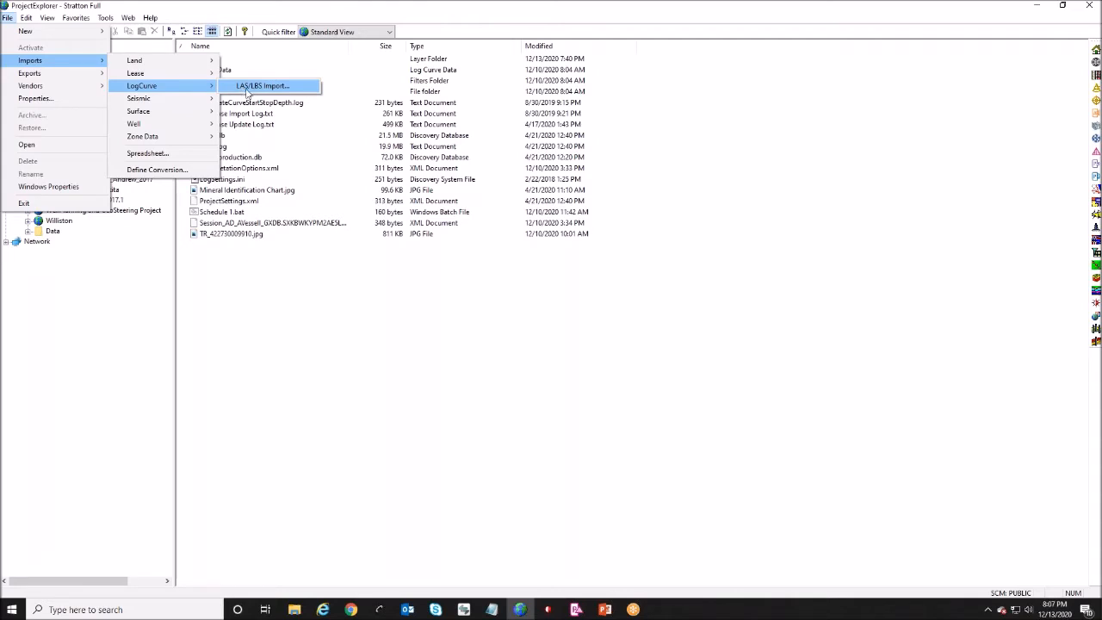
click(261, 89)
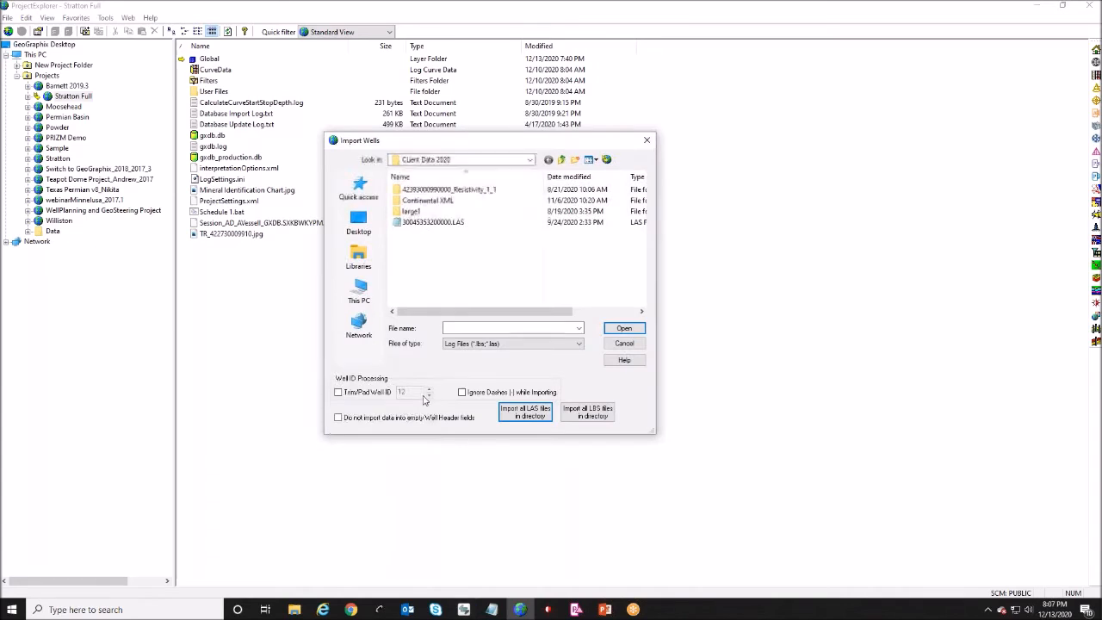
Step: Browse from the desktop through both nested Class Data folders to Petrophysical Essentials and look over its LAS files
click(360, 229)
scroll(442, 280, down, 5)
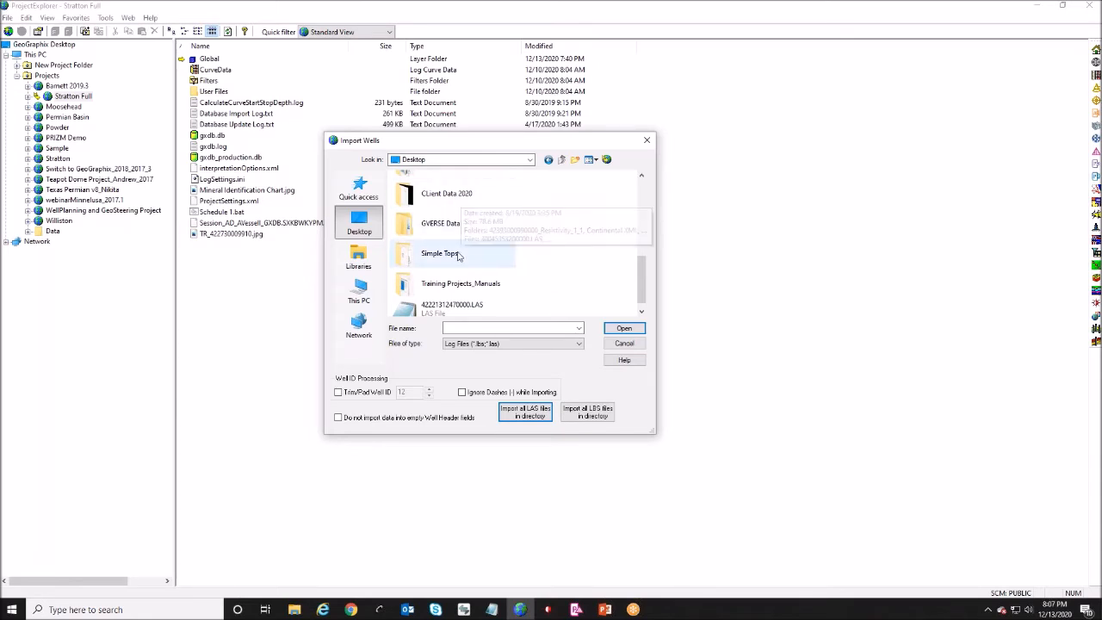
scroll(456, 267, down, 1)
scroll(452, 274, up, 6)
scroll(455, 274, down, 3)
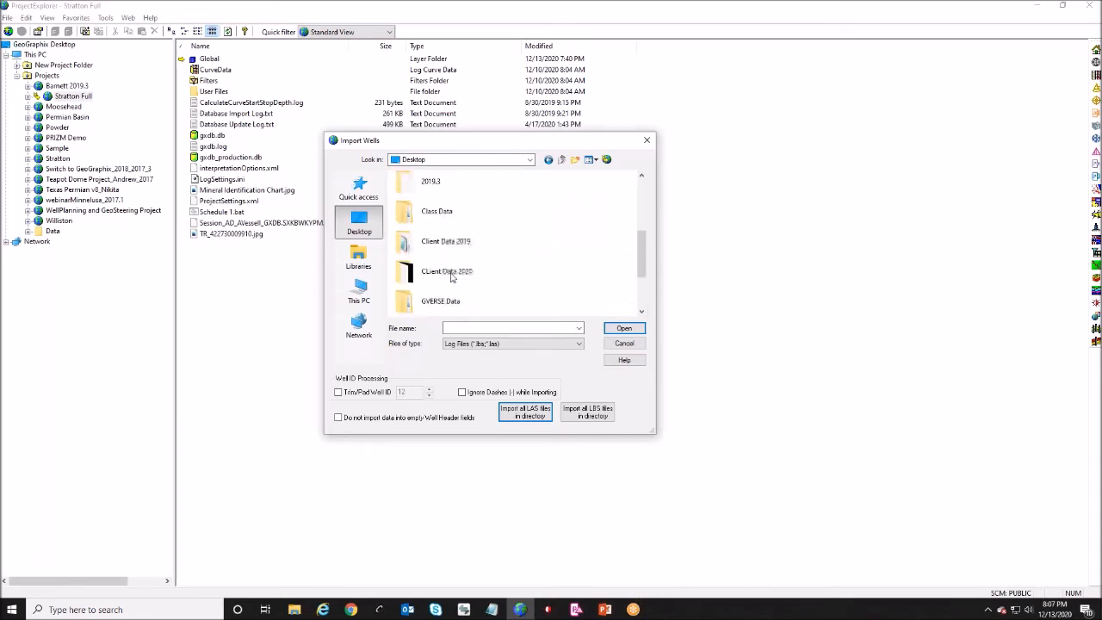
double_click(440, 215)
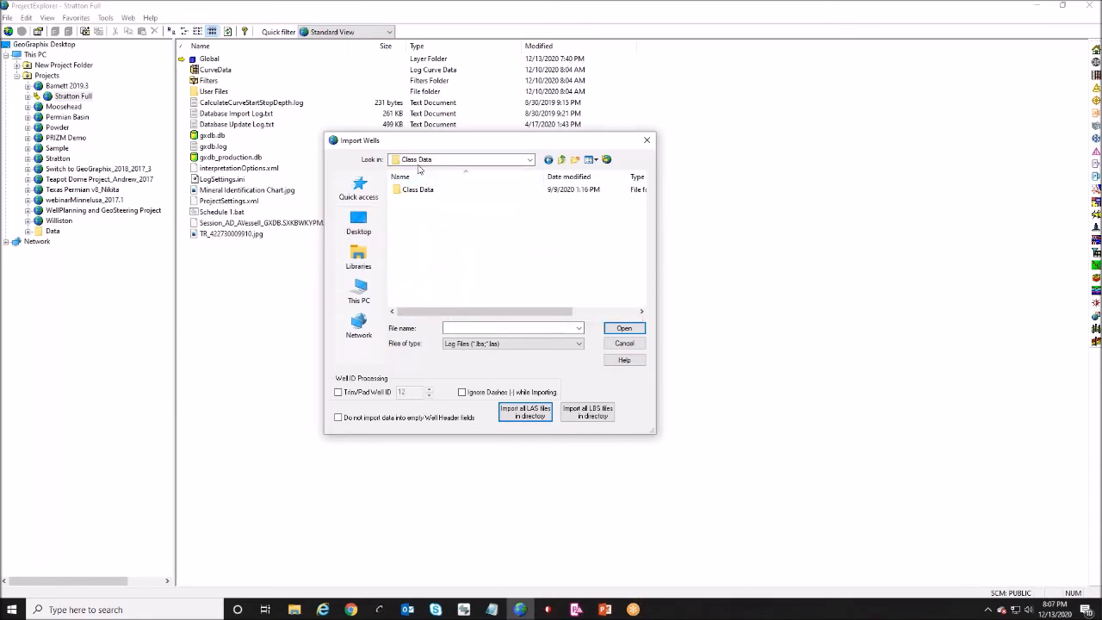
double_click(425, 190)
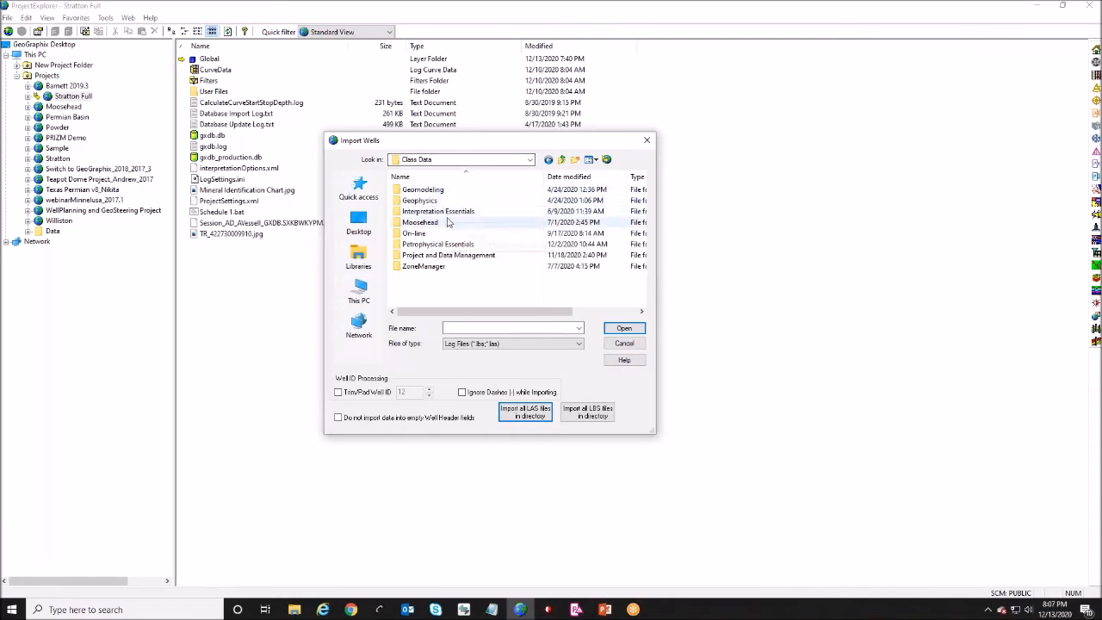
double_click(447, 244)
scroll(449, 247, down, 5)
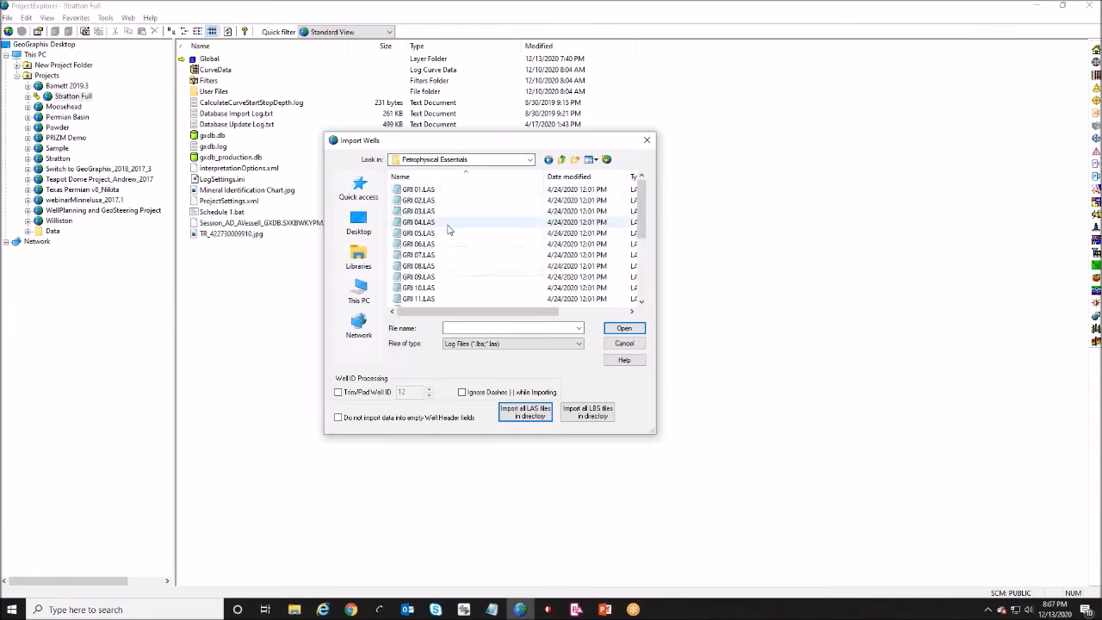
scroll(449, 248, up, 5)
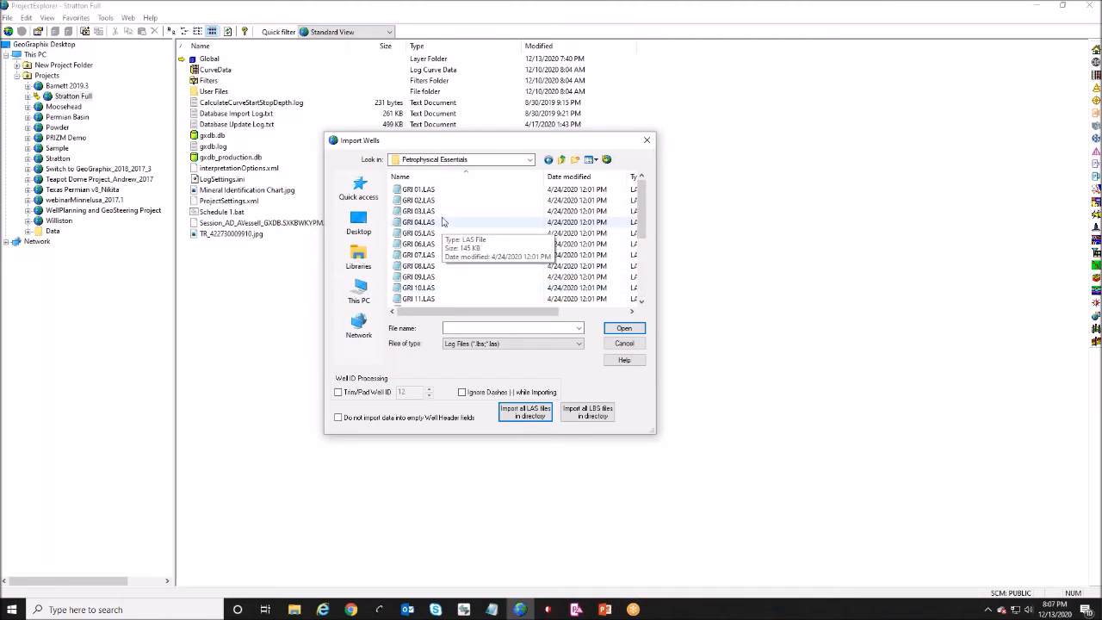
scroll(440, 194, down, 4)
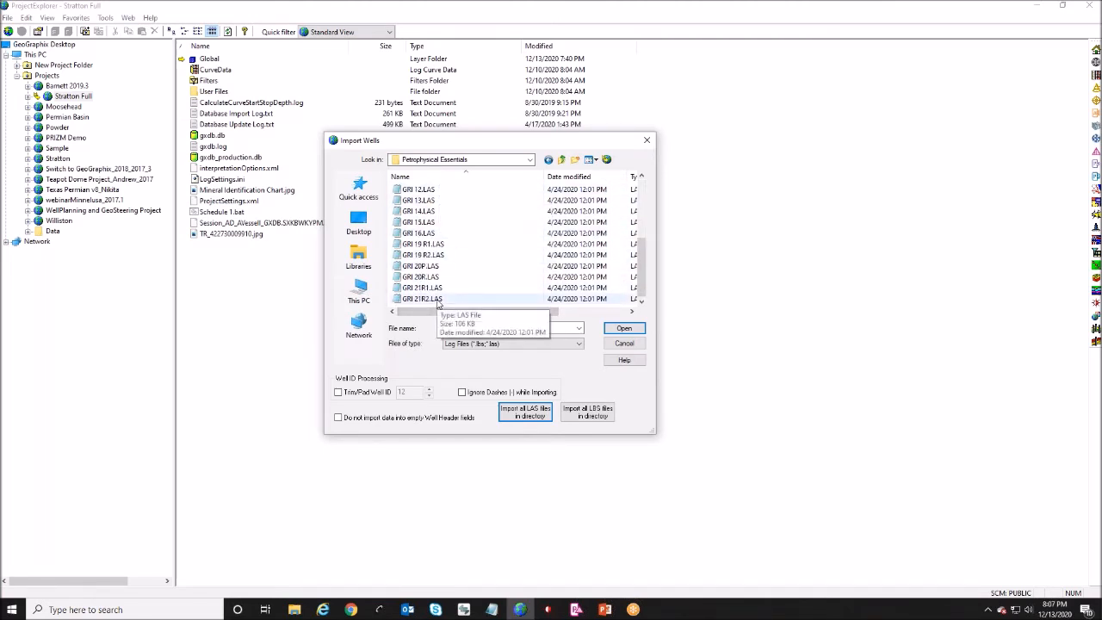
Step: Select the GRI 12, GRI 13, GRI 16 and GRI 21R1 LAS files, and start importing all LAS files in the directory
click(420, 189)
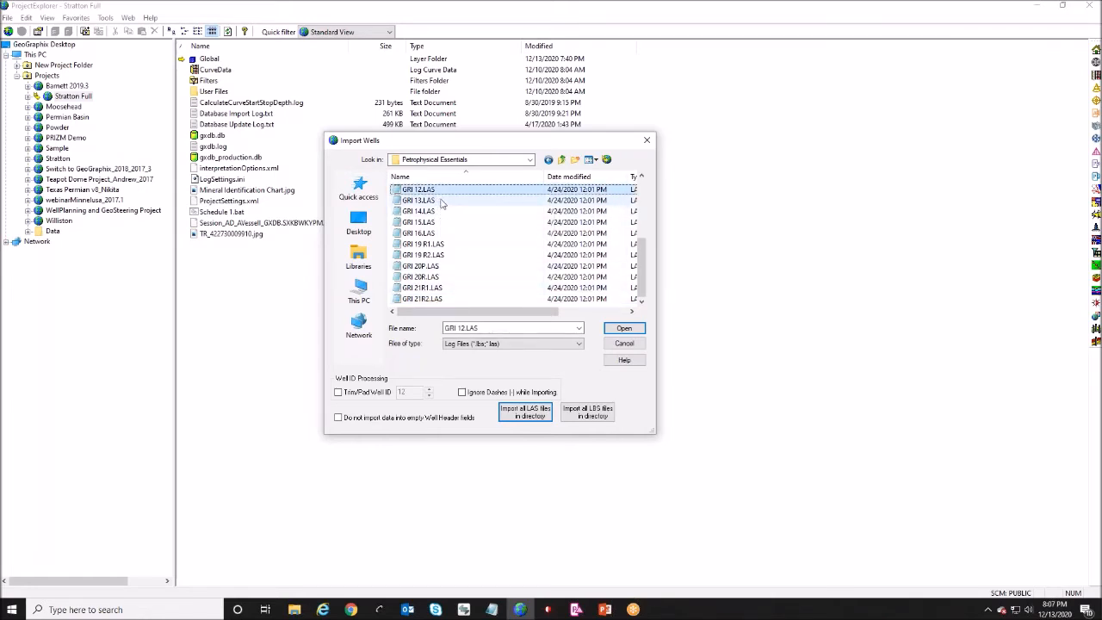
ctrl+click(428, 200)
ctrl+click(428, 233)
ctrl+click(435, 288)
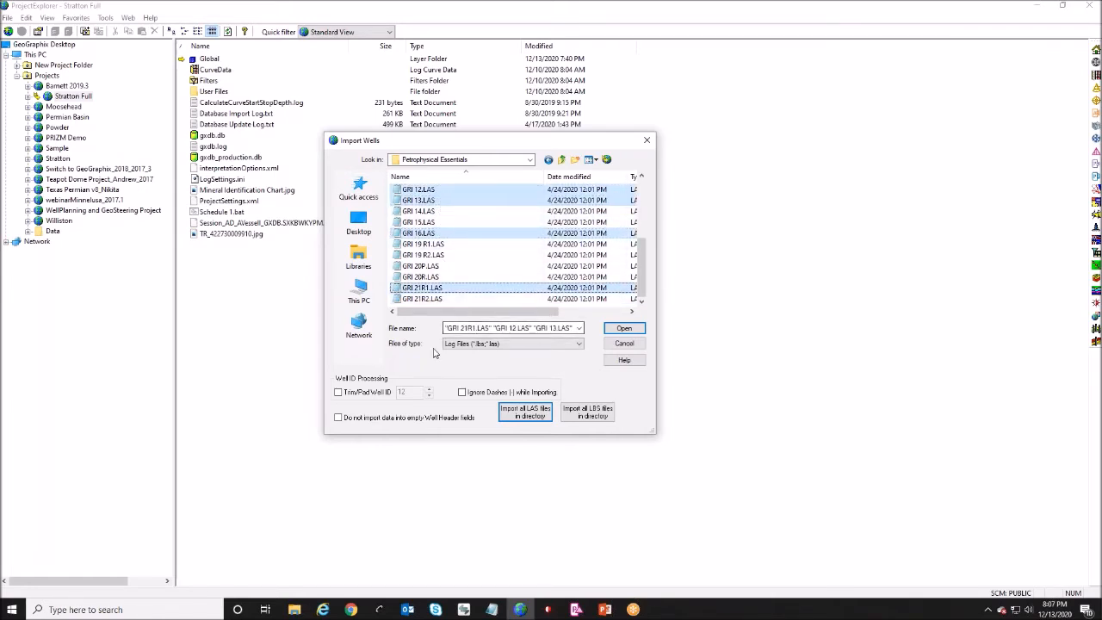
click(526, 414)
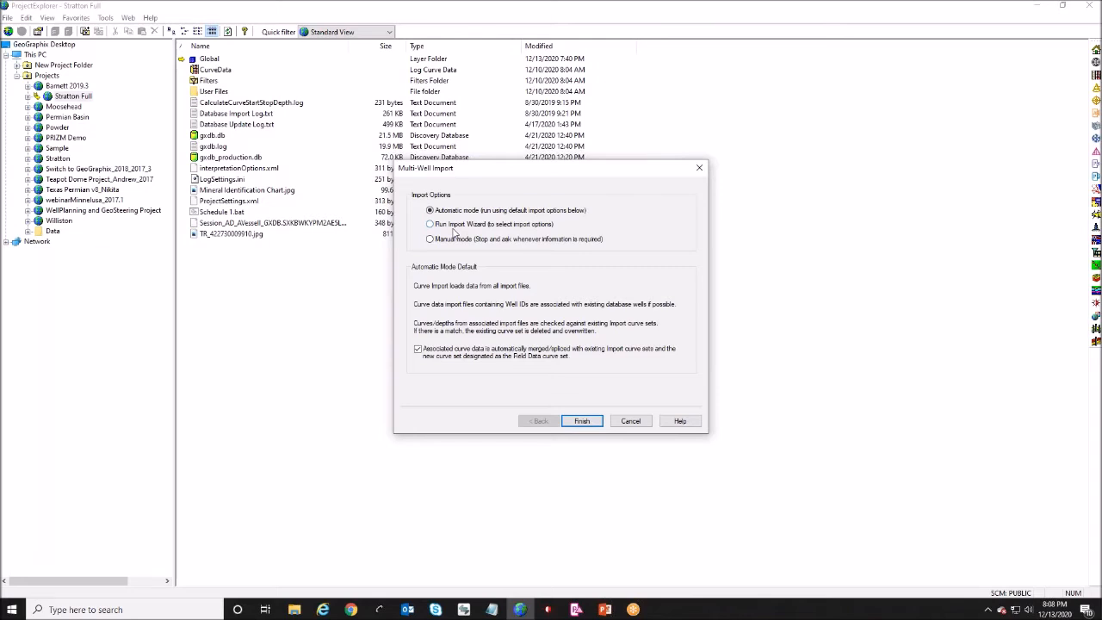
Step: Try the wizard, manual and automatic modes of the multi-well import, and settle on Run Import Wizard
click(456, 228)
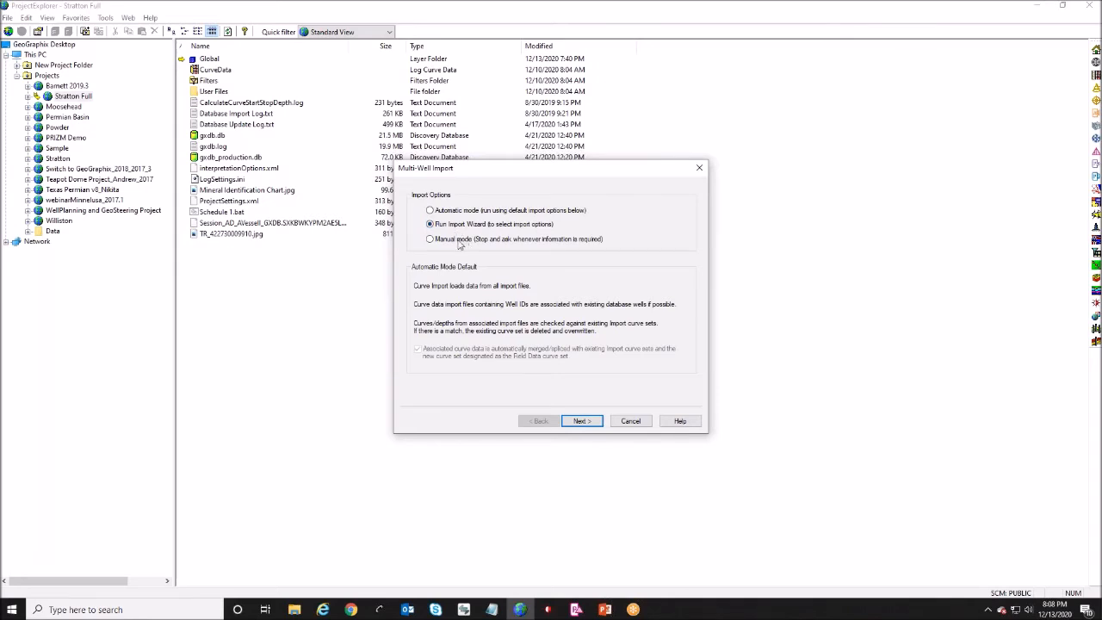
click(458, 241)
click(439, 210)
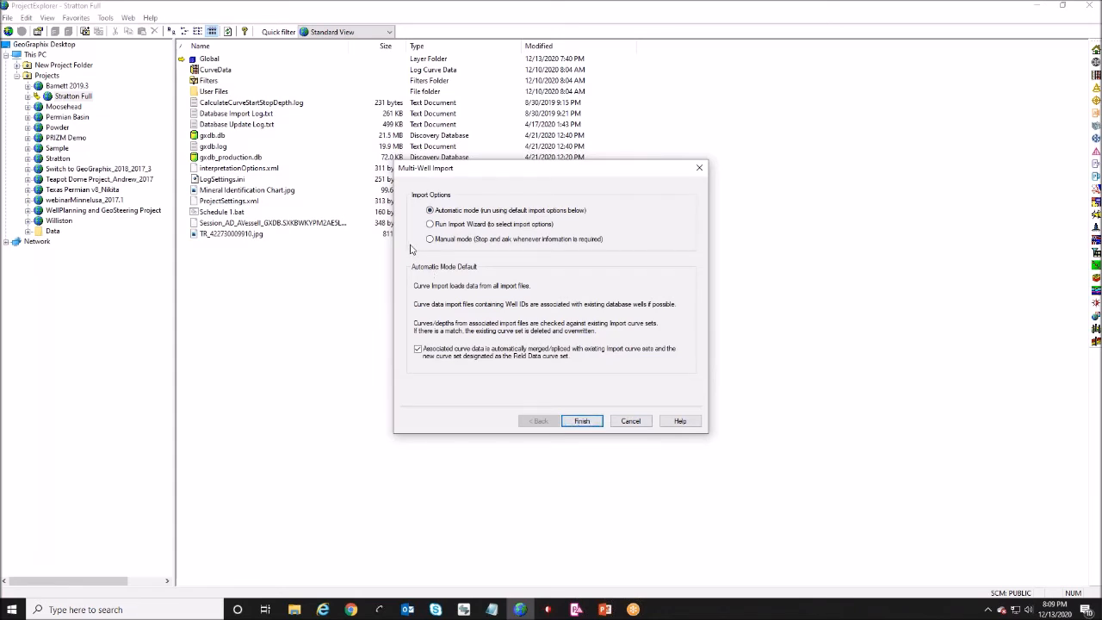
click(439, 226)
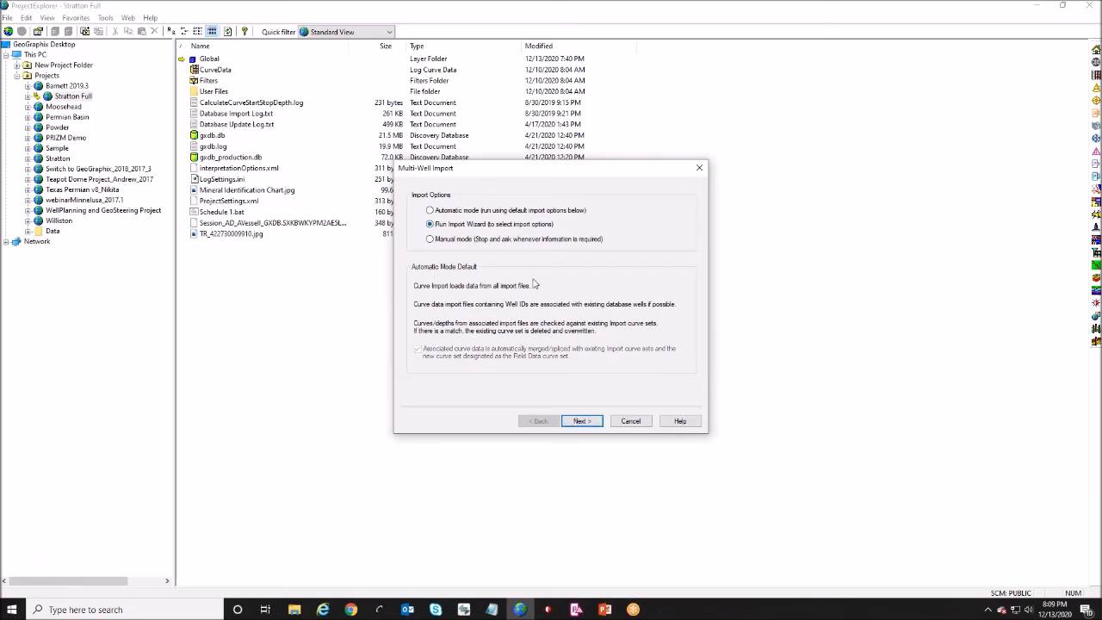
Step: Review the wizard's curve data association and curve set options, and cancel the import
click(583, 421)
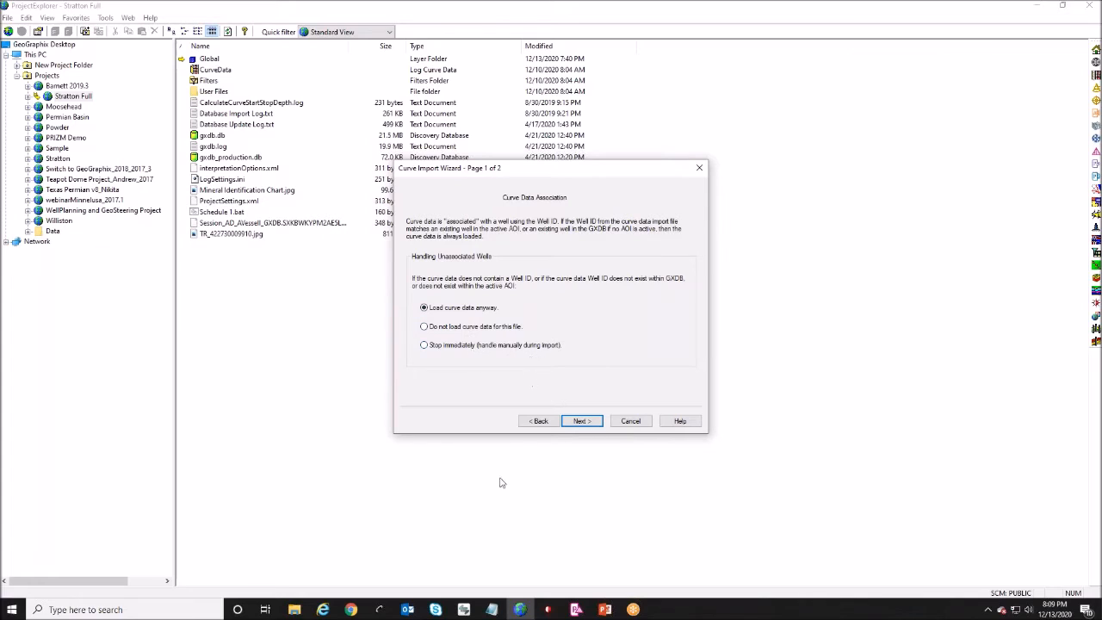
click(585, 422)
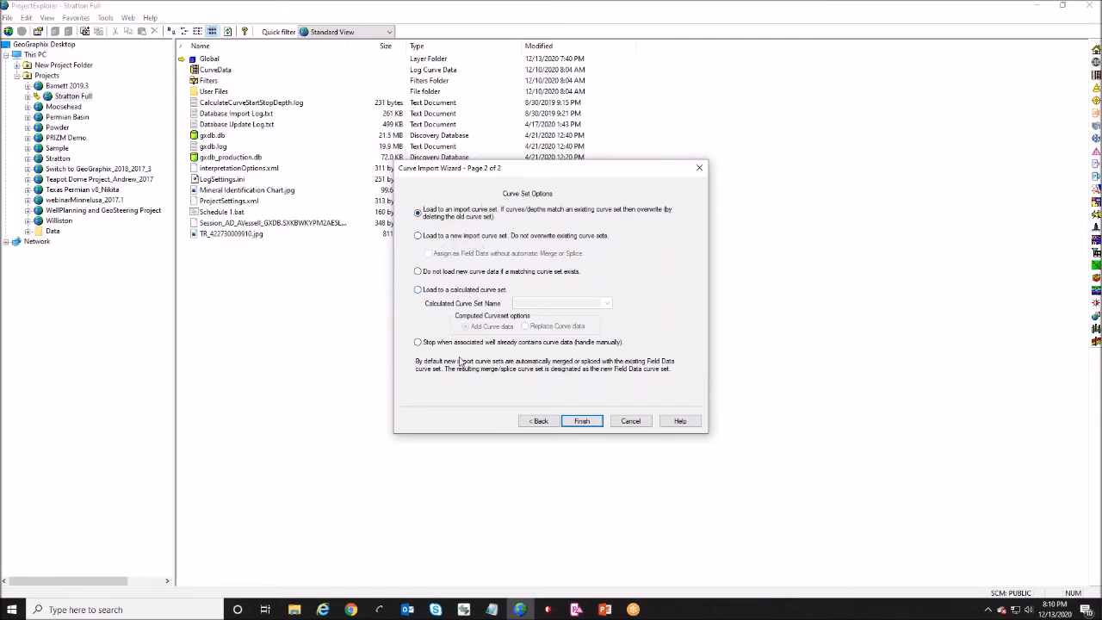
click(630, 423)
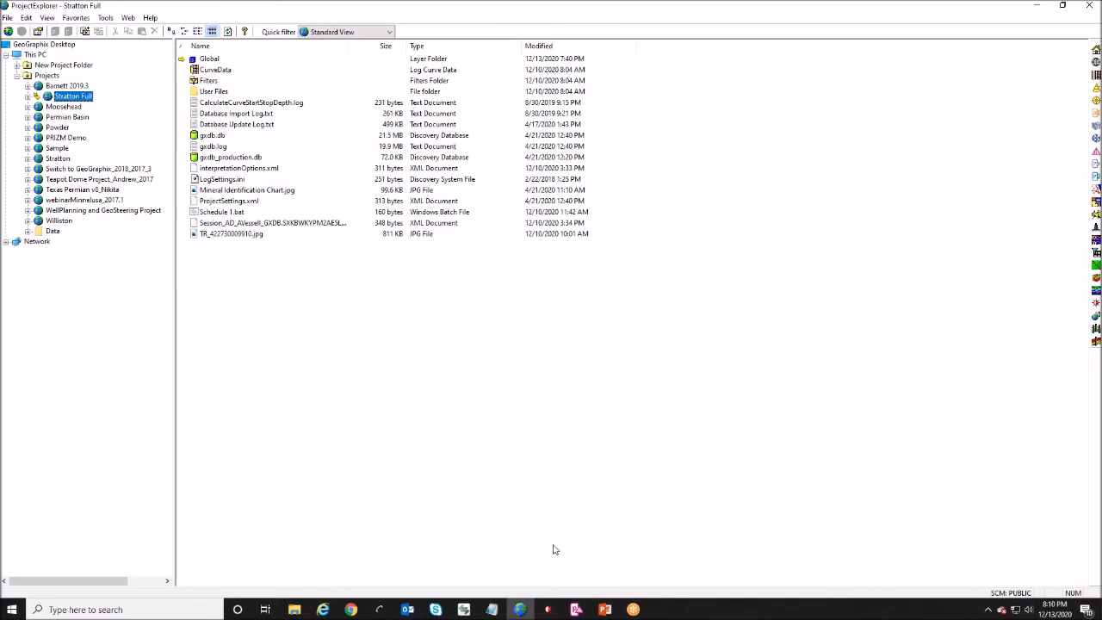
Step: Switch to GVERSE Petrophysics and close the open interpretation window of well GRI 10
mouse_move(577, 609)
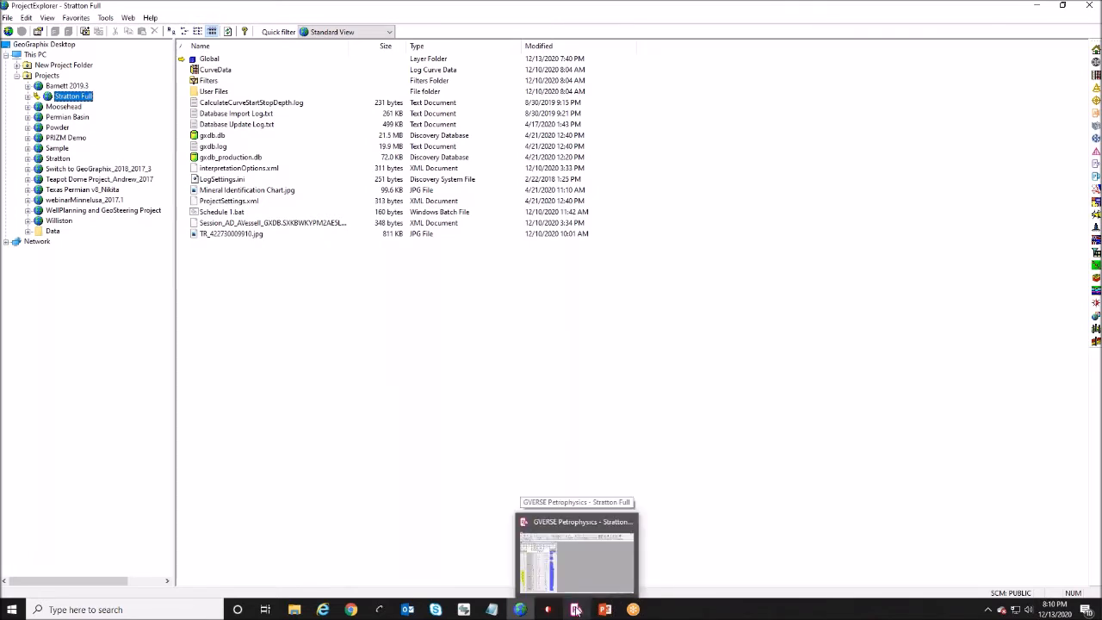
click(576, 609)
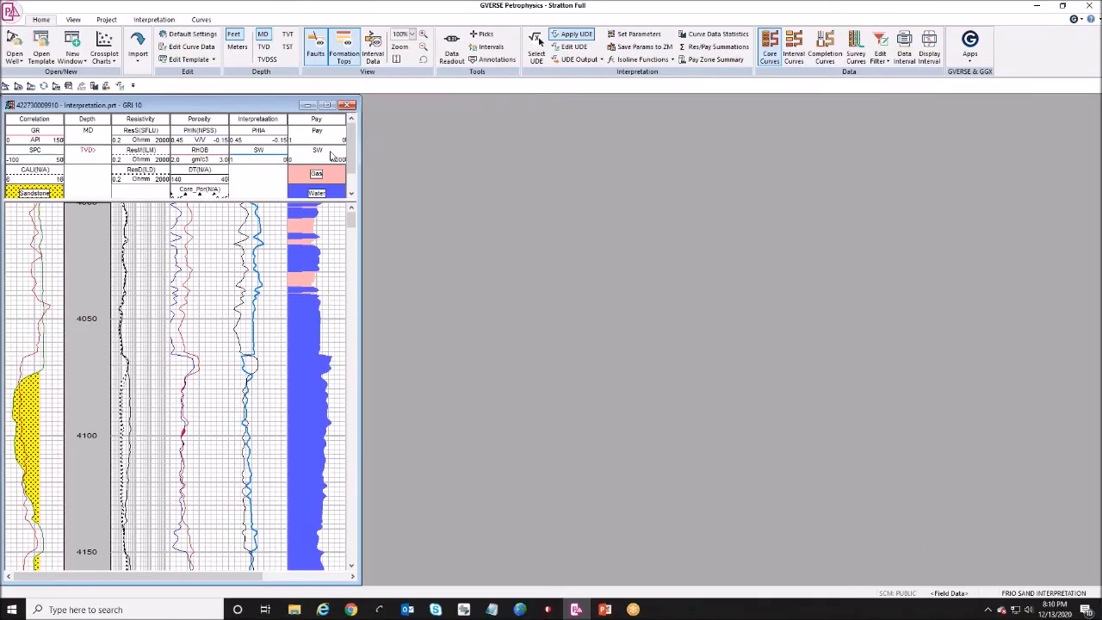
click(347, 104)
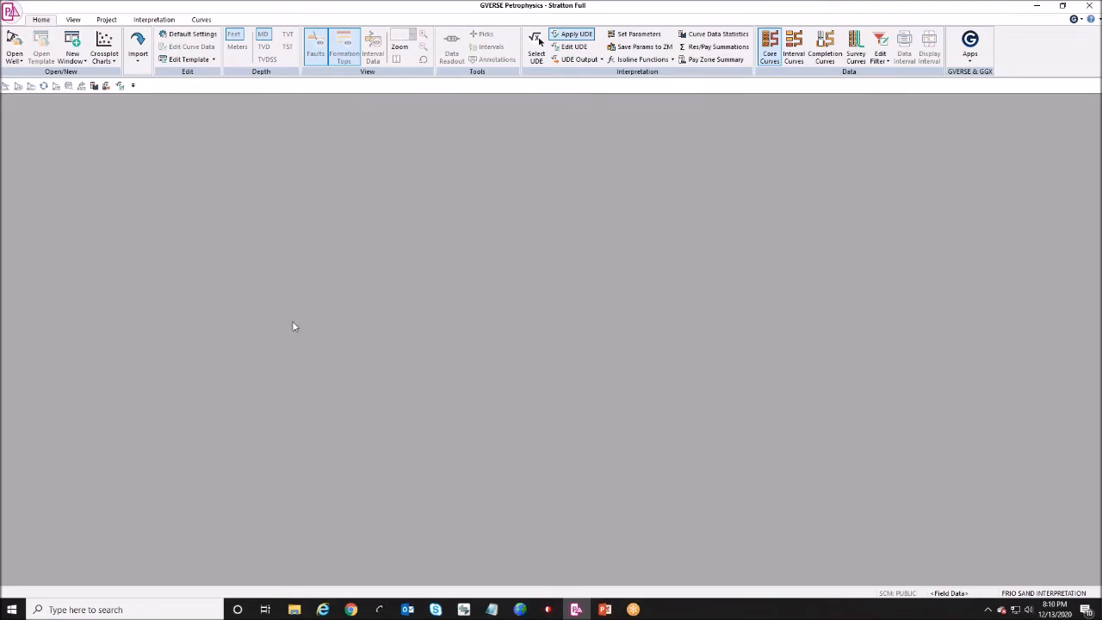
click(519, 610)
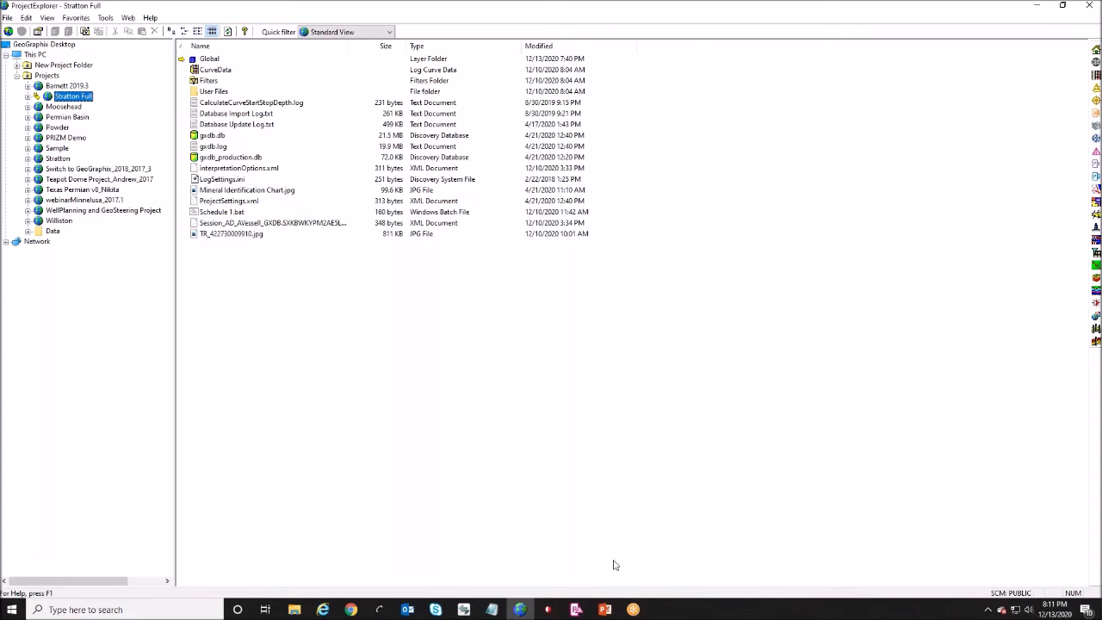
click(576, 609)
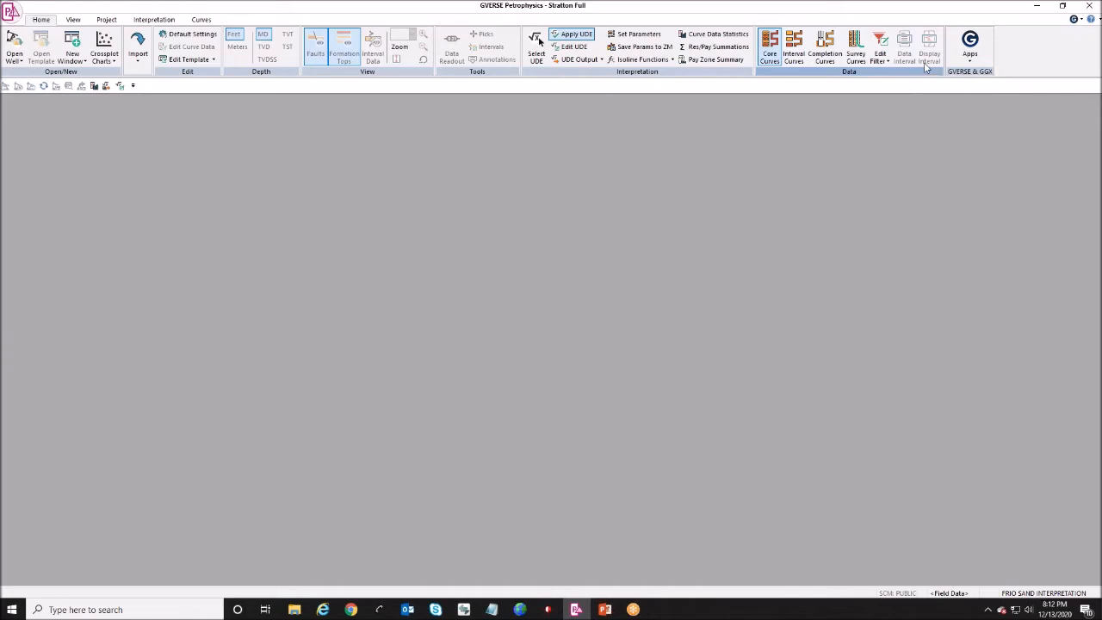
Step: Examine the launchable GVERSE and GeoGraphix apps and the available view, project, interpretation and curve commands
click(969, 53)
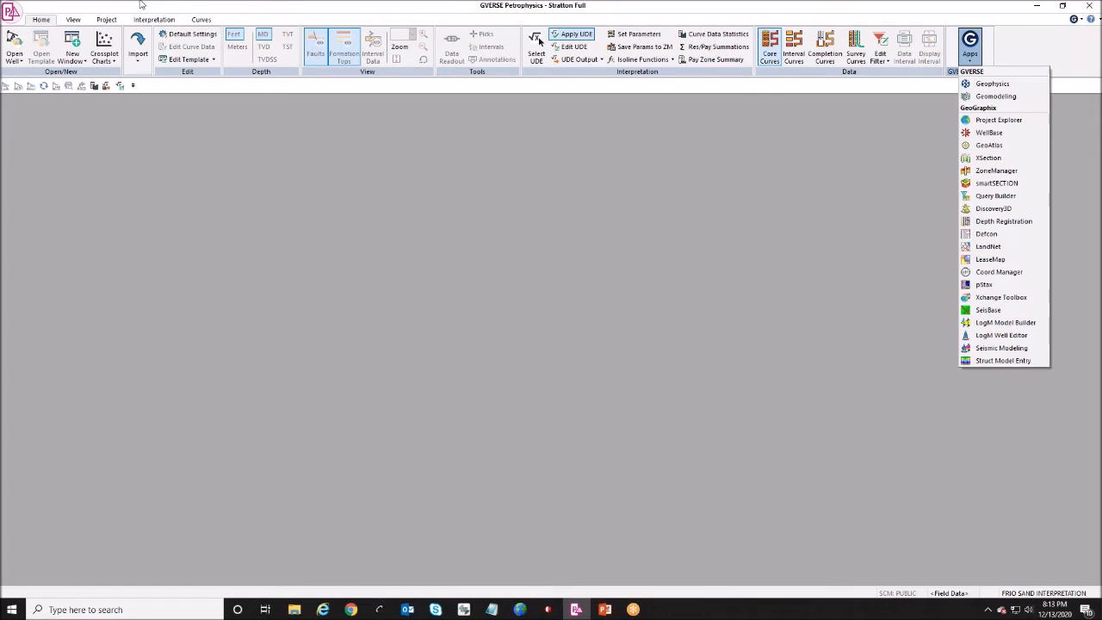
click(76, 21)
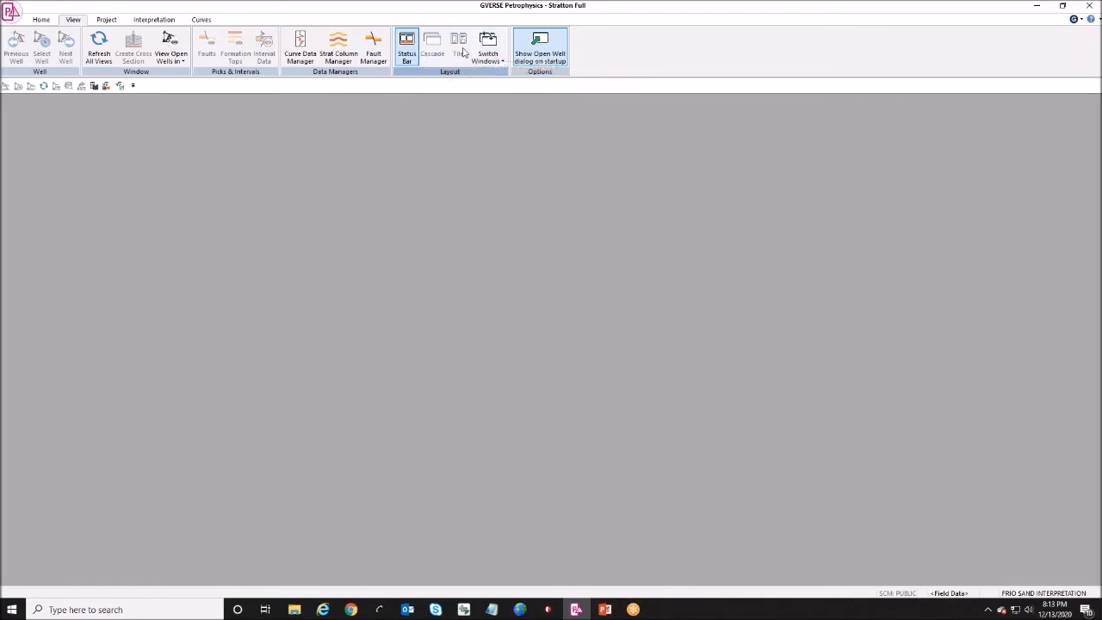
click(107, 20)
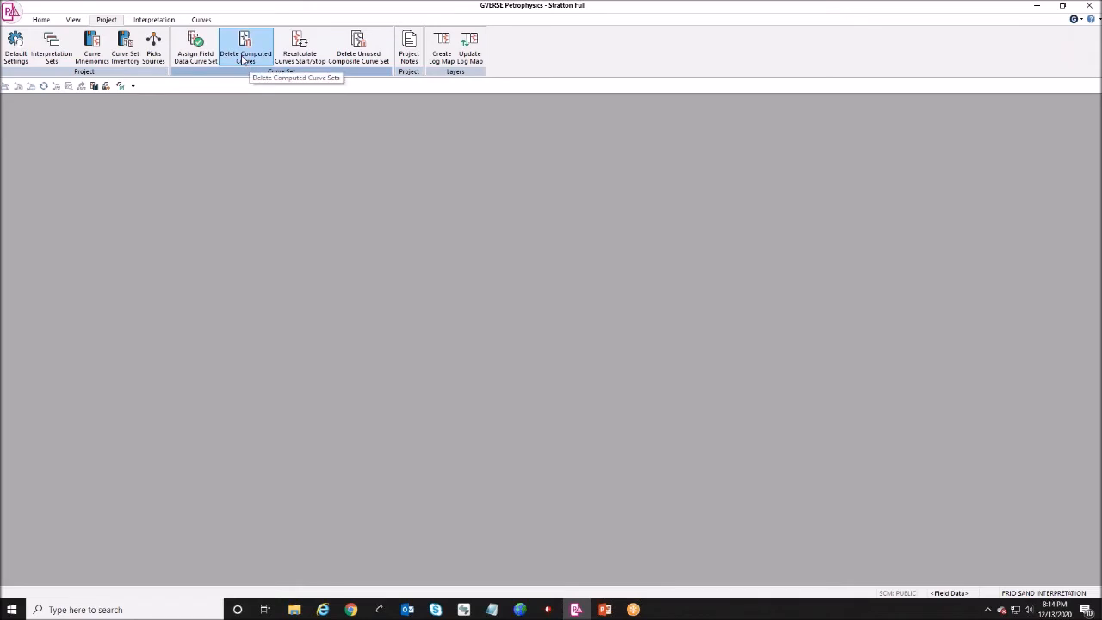
click(157, 20)
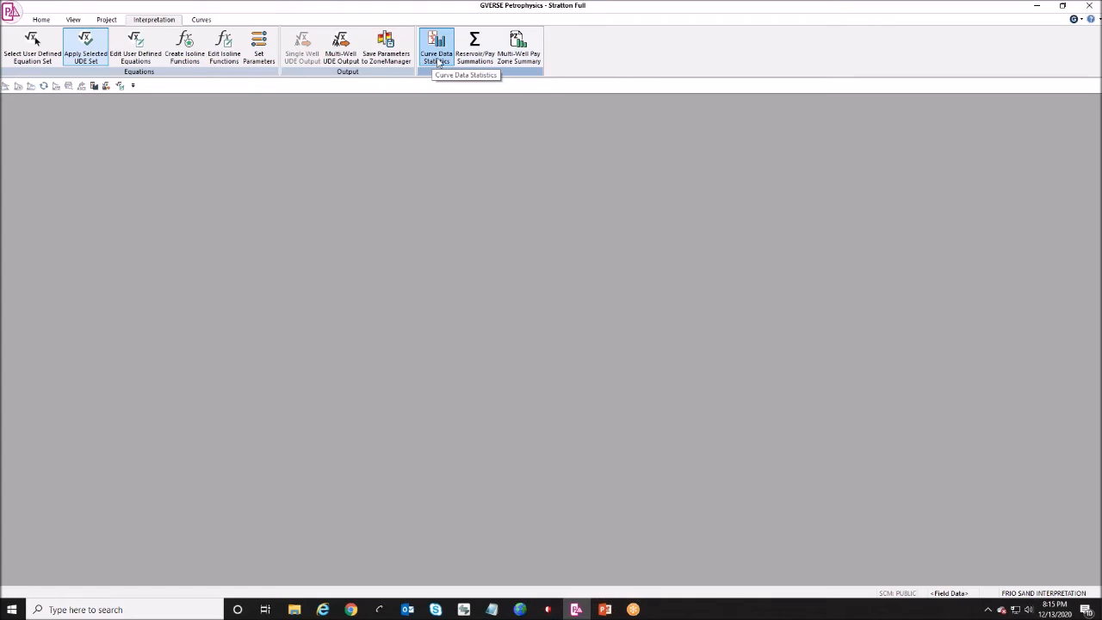
click(203, 20)
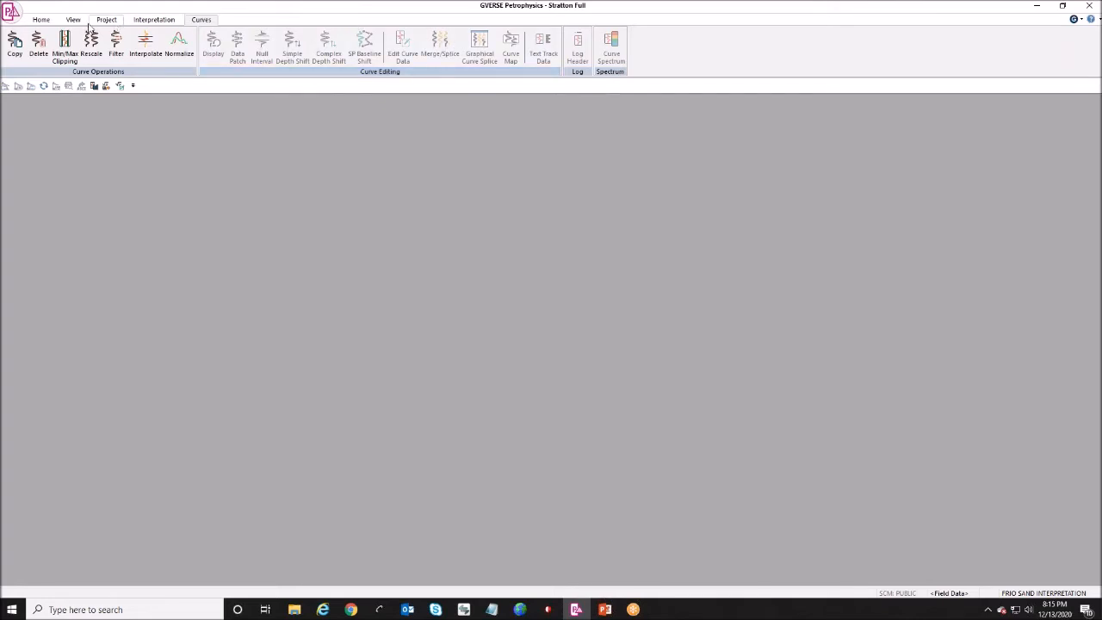
click(40, 21)
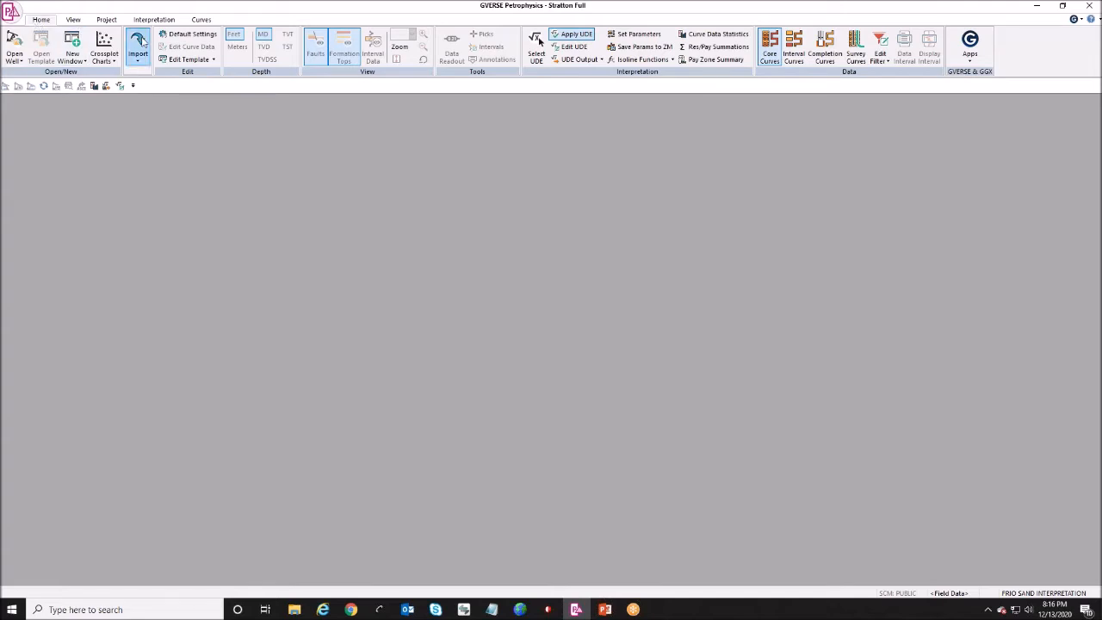
Step: Examine the available data import types, from LAS/LBS through core and deviated survey data to curve alias
click(139, 43)
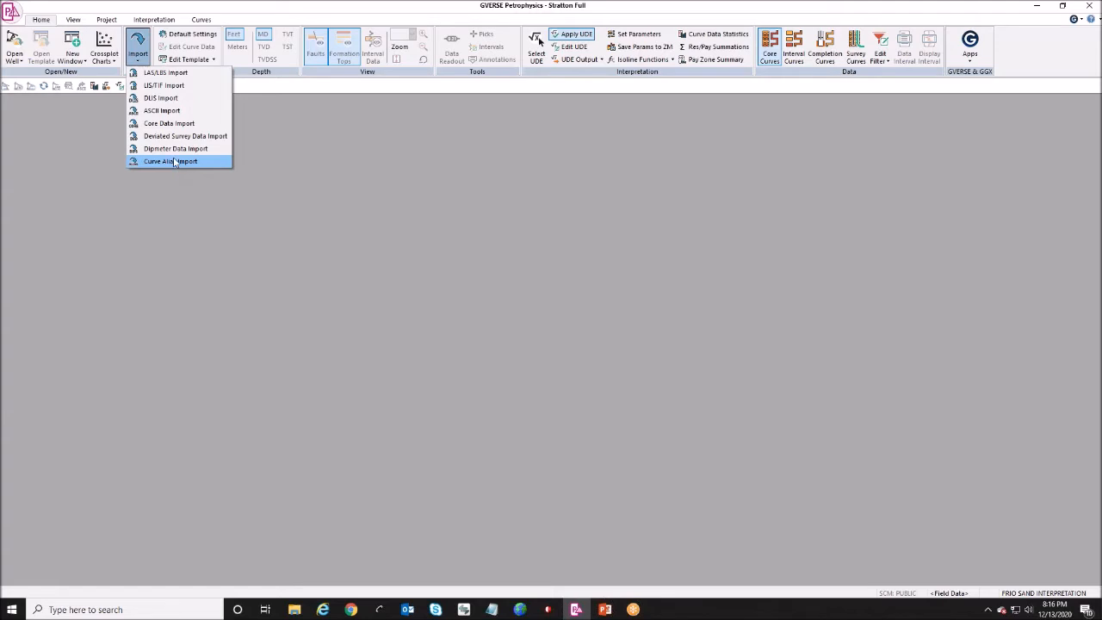
click(135, 55)
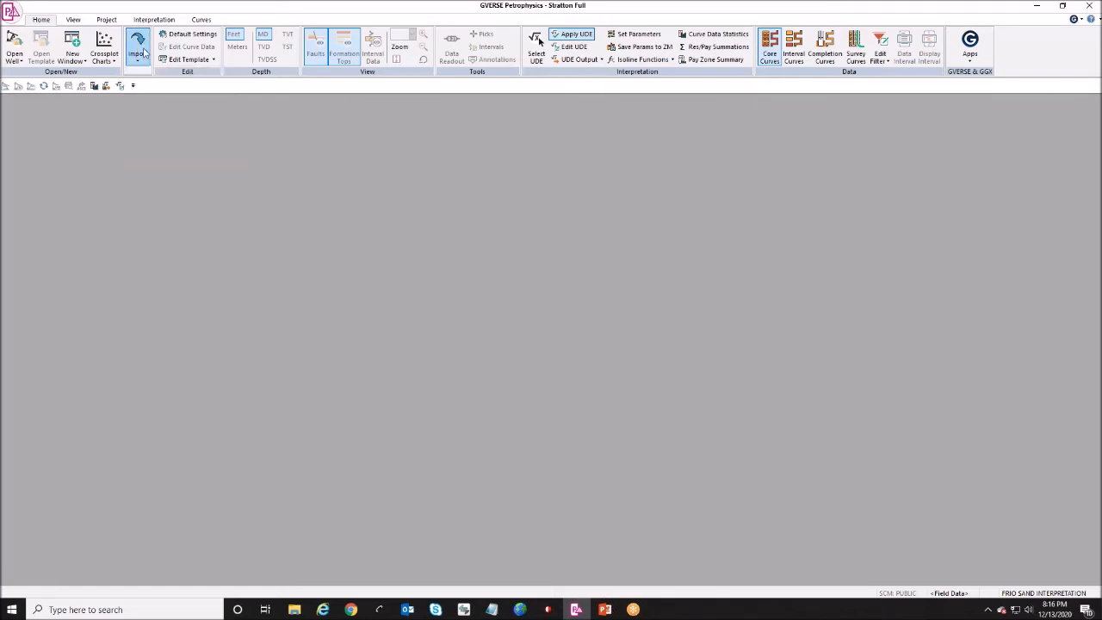
click(140, 53)
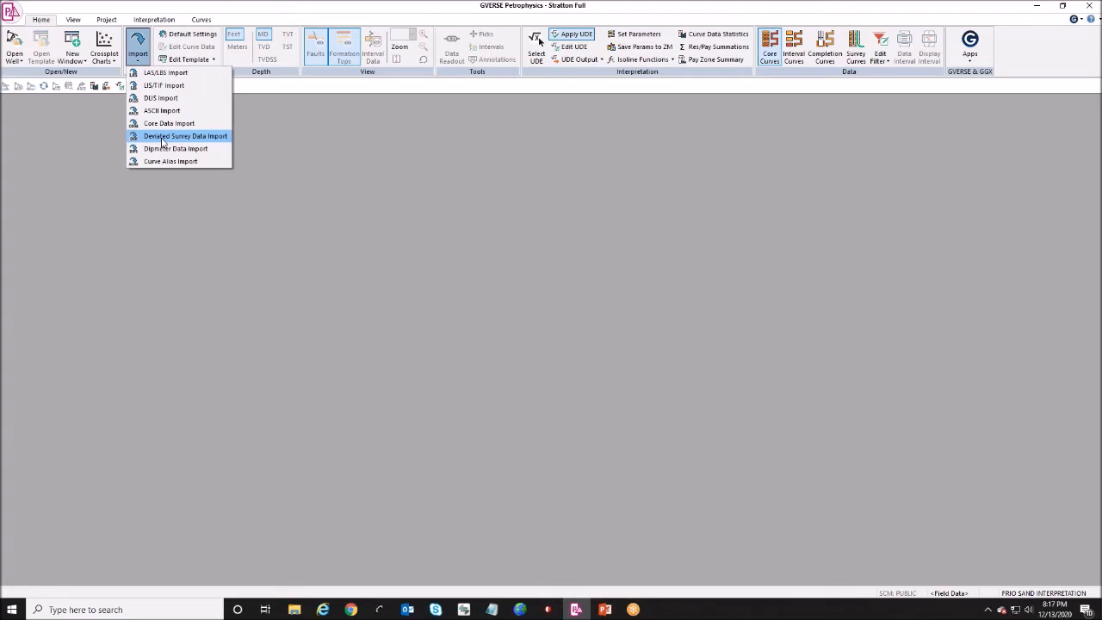
click(139, 49)
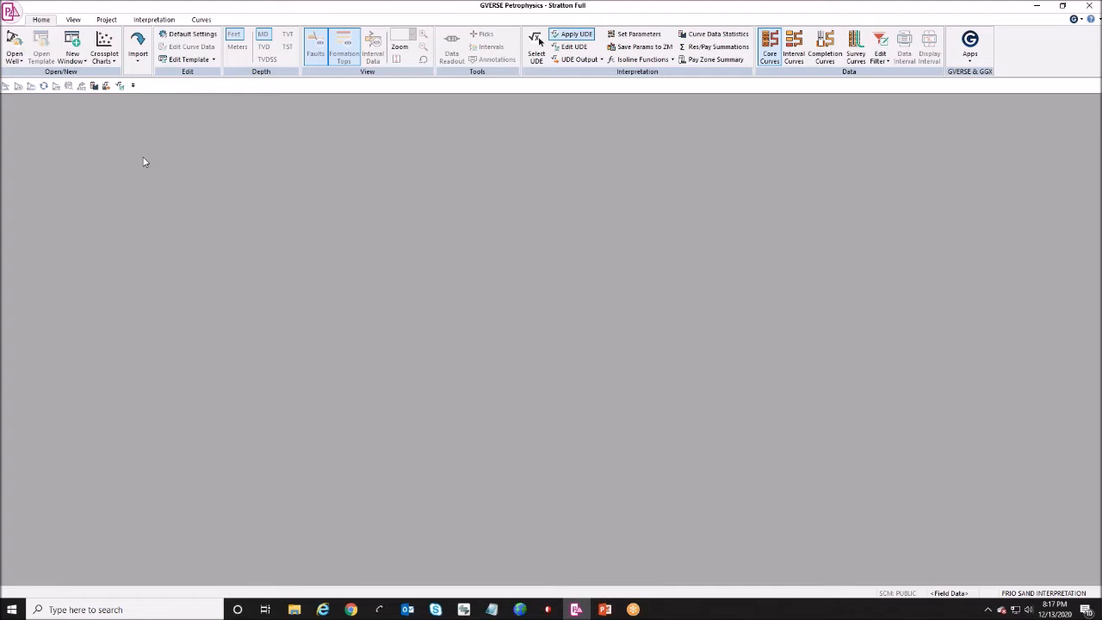
Step: Open the project's default settings and examine the default curves with their units, aliases and scale limits
click(107, 20)
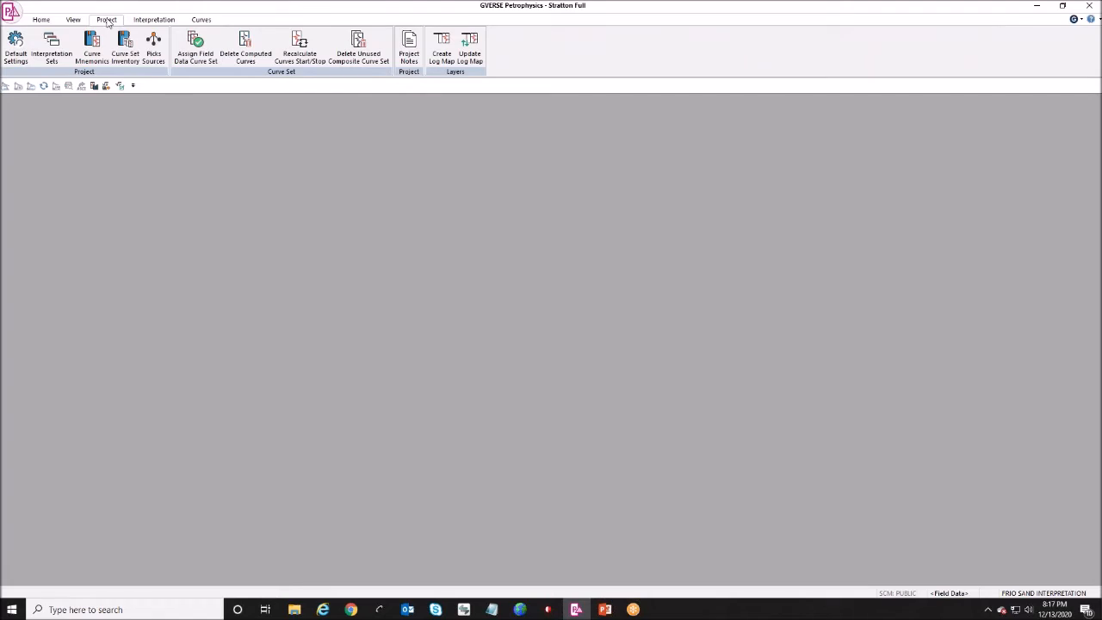
click(15, 50)
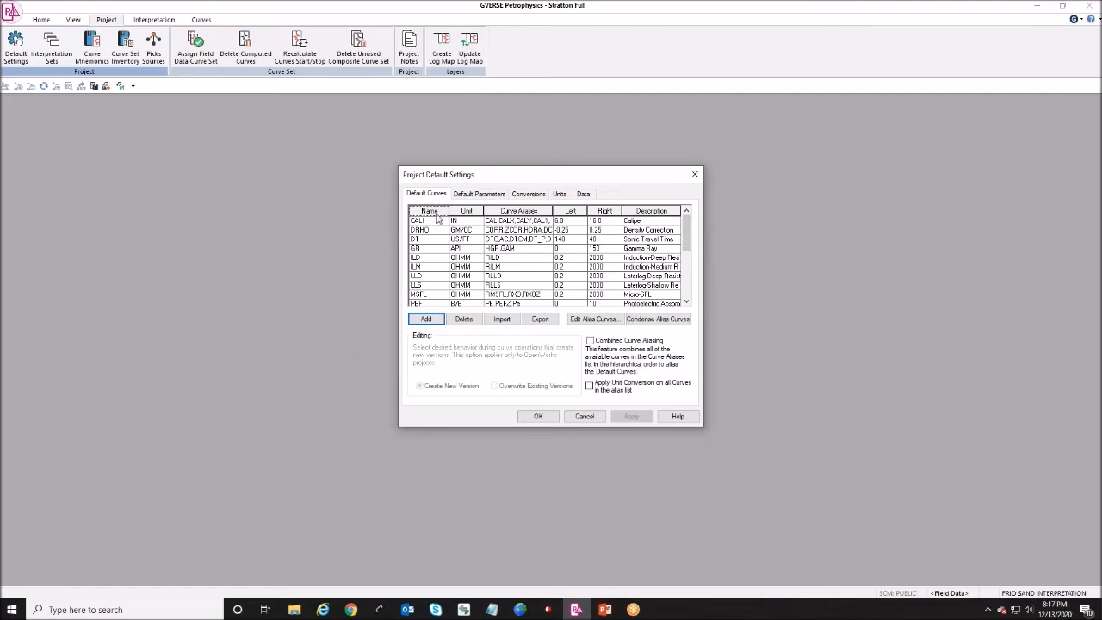
scroll(424, 243, down, 3)
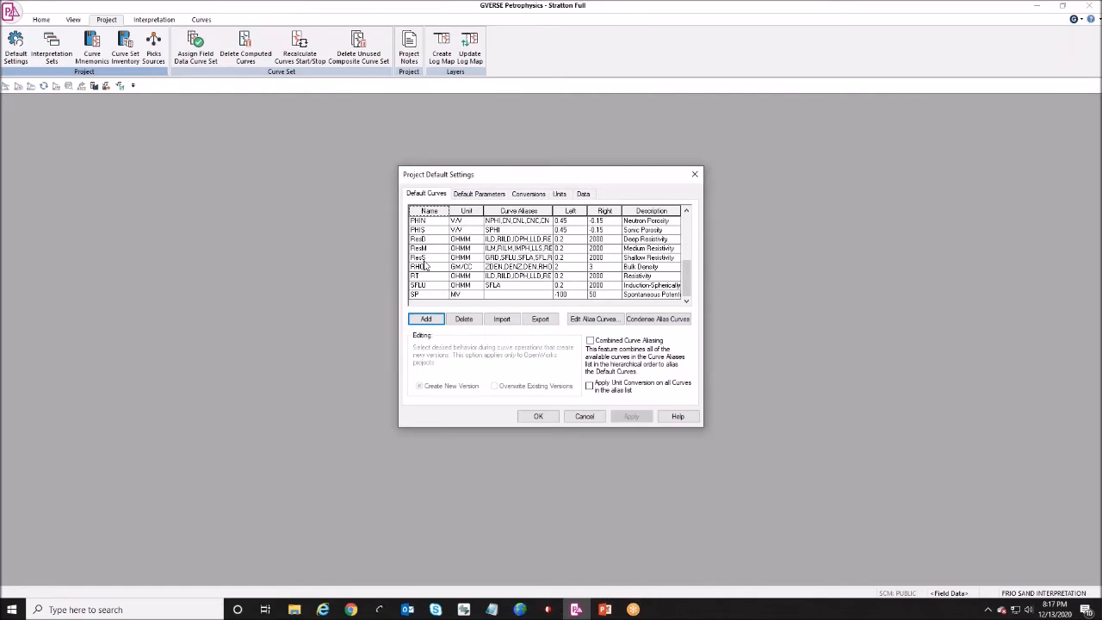
click(433, 320)
drag(691, 278, 688, 268)
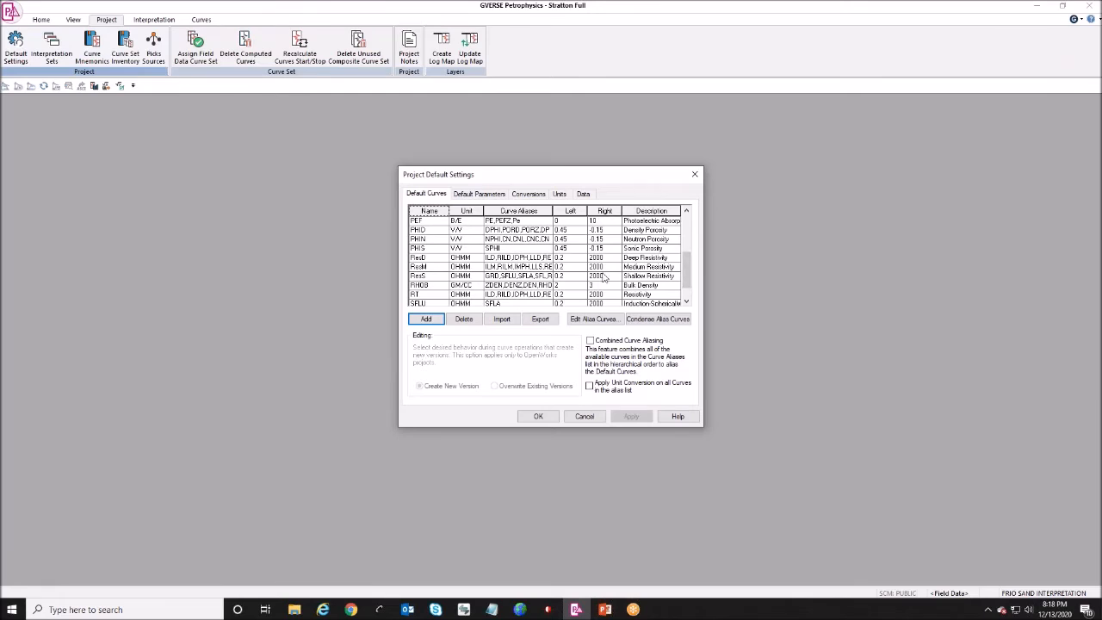
Step: Examine the full list of curve aliases assigned to the PHIN neutron porosity curve
click(426, 241)
key(Right)
key(Right)
key(Right)
key(Right)
key(Right)
key(Right)
key(Right)
key(Right)
key(Right)
key(Right)
key(Right)
key(Left)
Step: Try entering NPSS as an alias directly in PHIN's curve aliases, and erase the entry
click(505, 240)
text(NPSS,)
key(BackSpace)
key(BackSpace)
key(BackSpace)
key(BackSpace)
key(BackSpace)
Step: Edit PHIN's alias curves and move NPSS to the top of the alias order
click(591, 318)
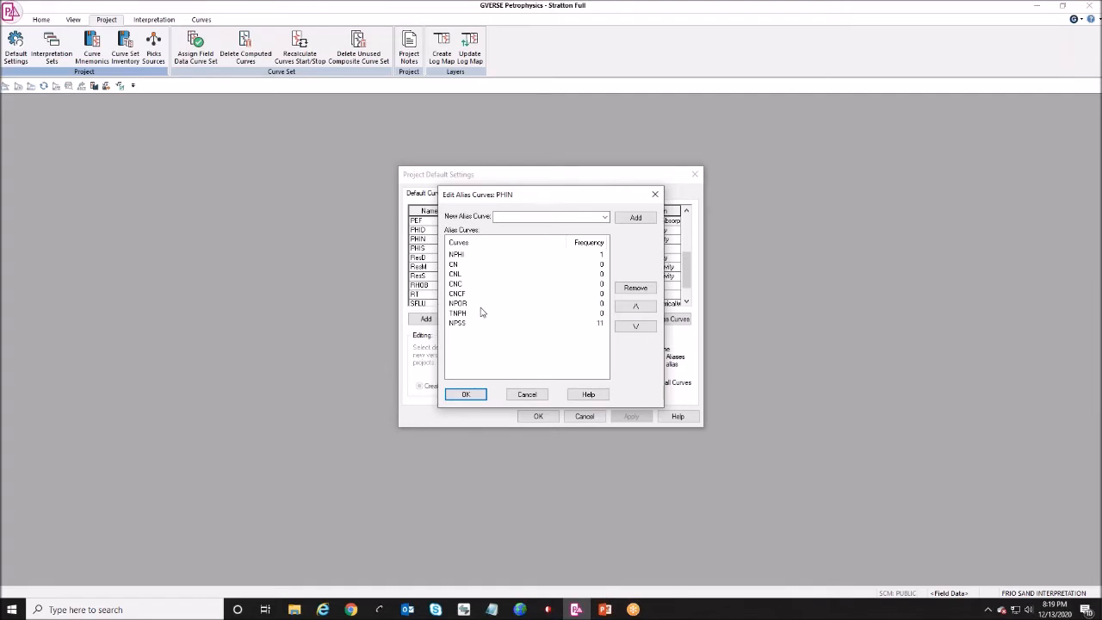
click(601, 324)
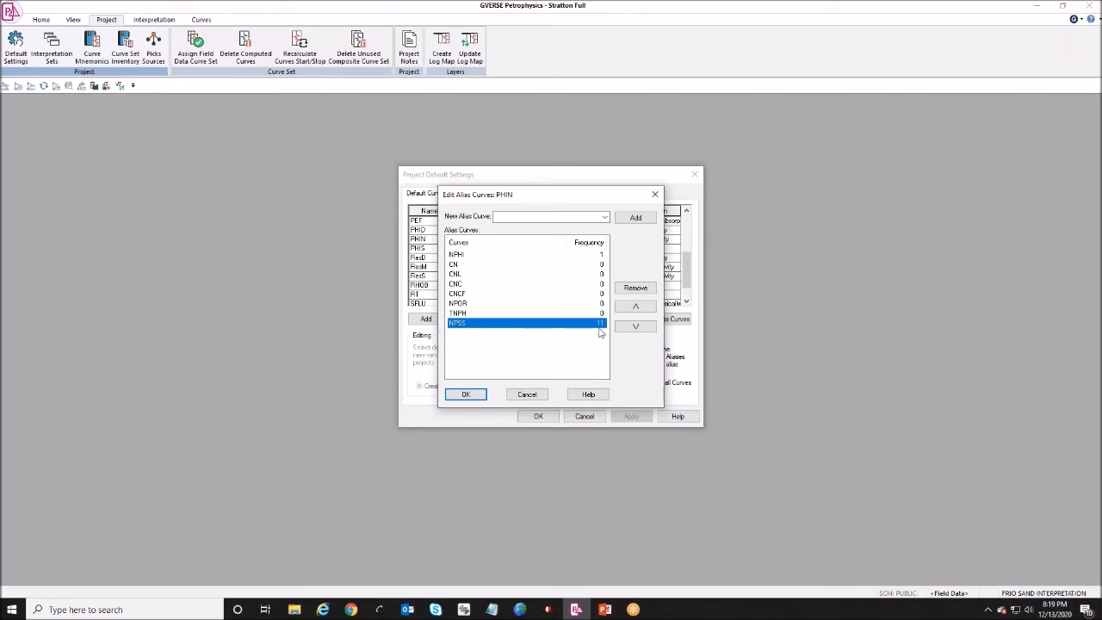
click(635, 307)
click(635, 307)
click(635, 307)
click(635, 308)
click(635, 308)
click(636, 308)
click(635, 307)
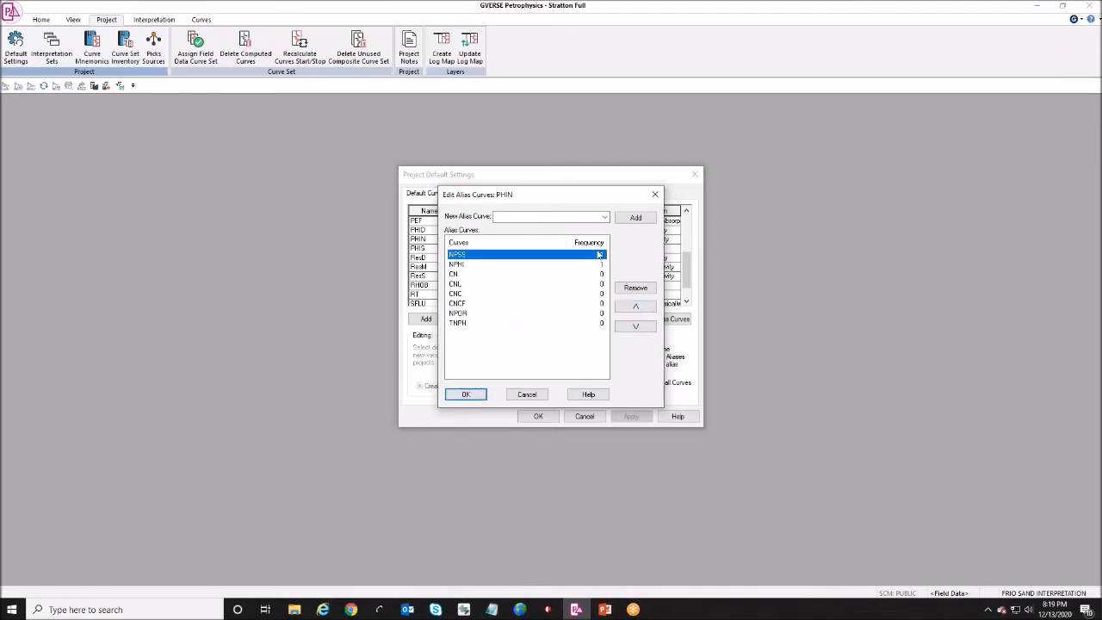
Step: Review the curves available as new PHIN aliases and the RHOB alias list, cancelling both alias edits
click(606, 217)
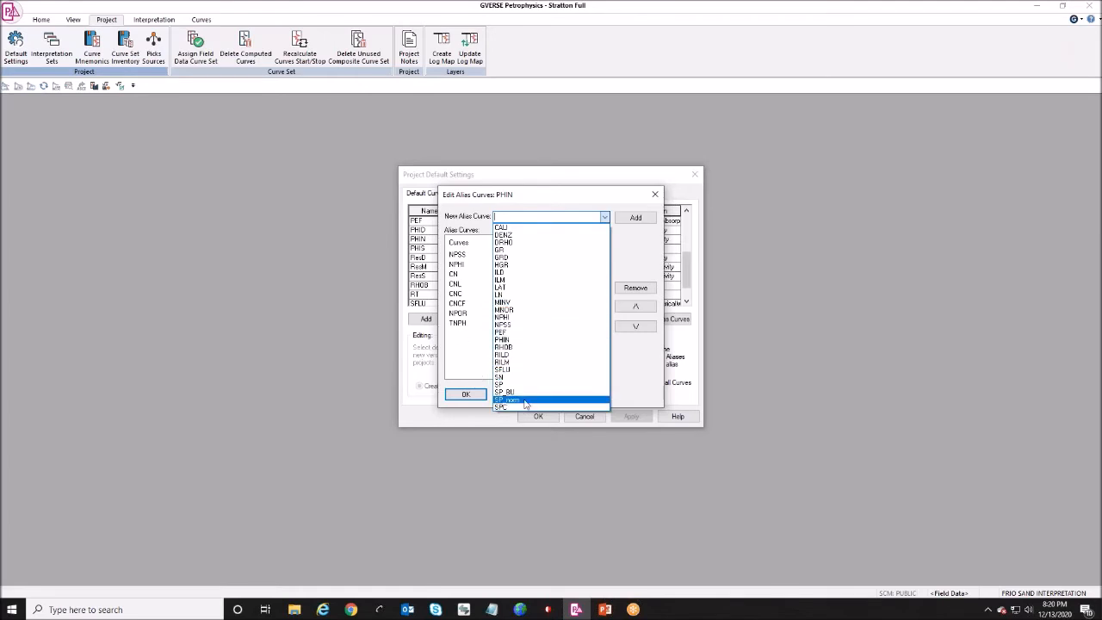
click(516, 303)
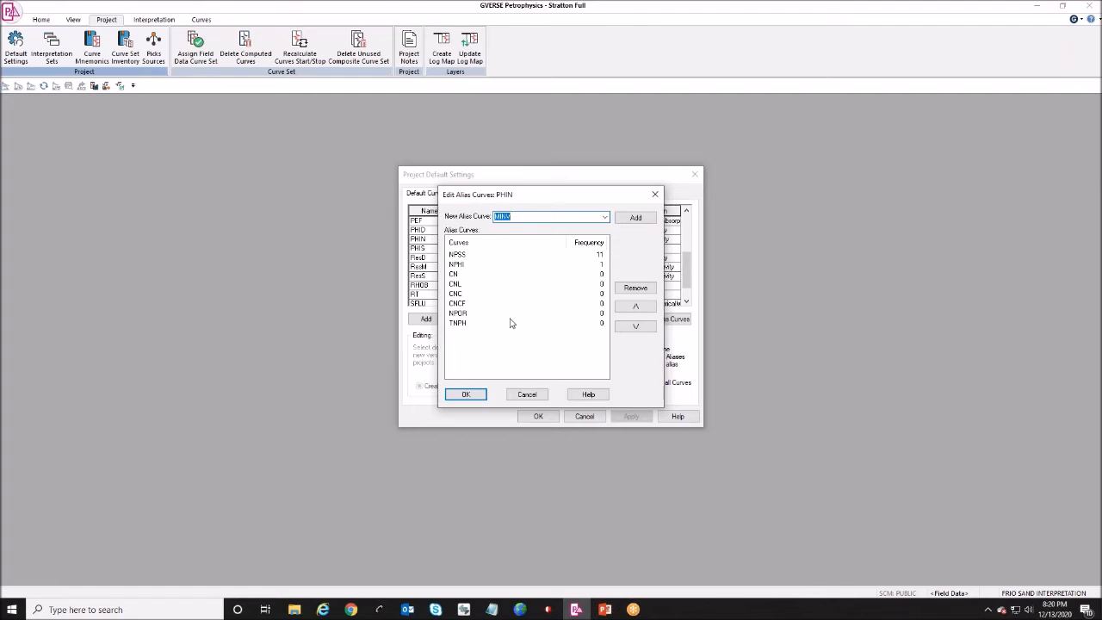
click(606, 217)
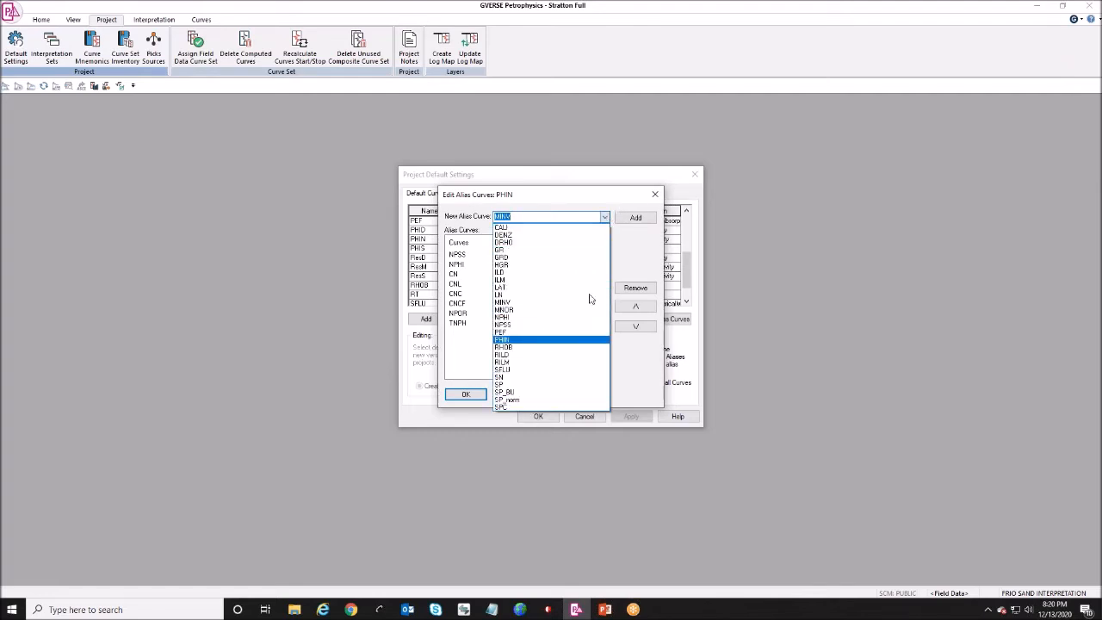
click(586, 194)
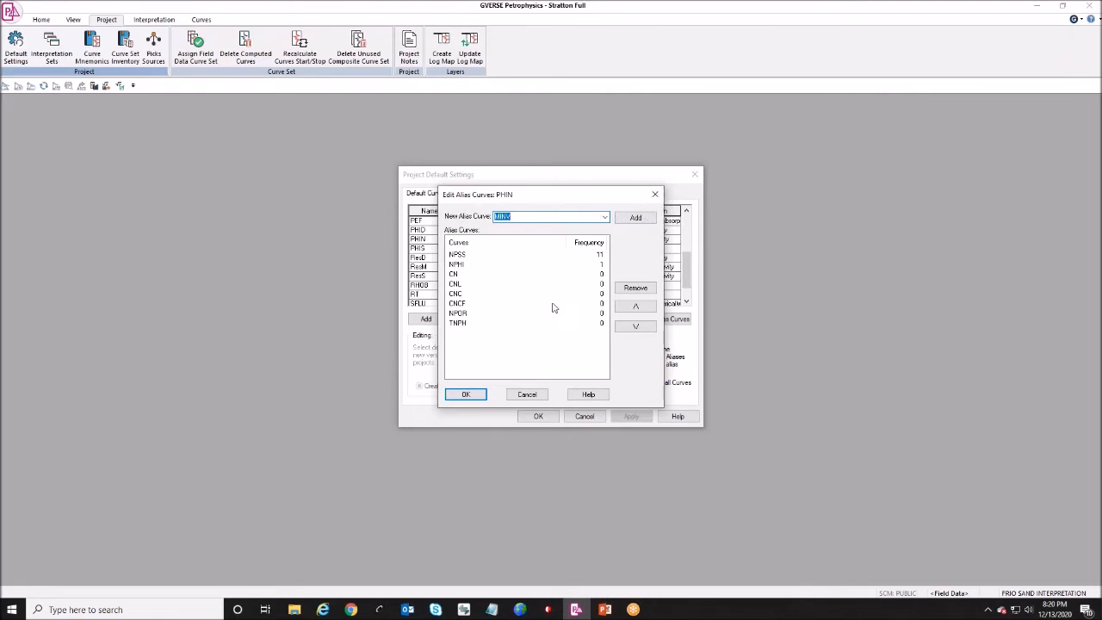
click(539, 397)
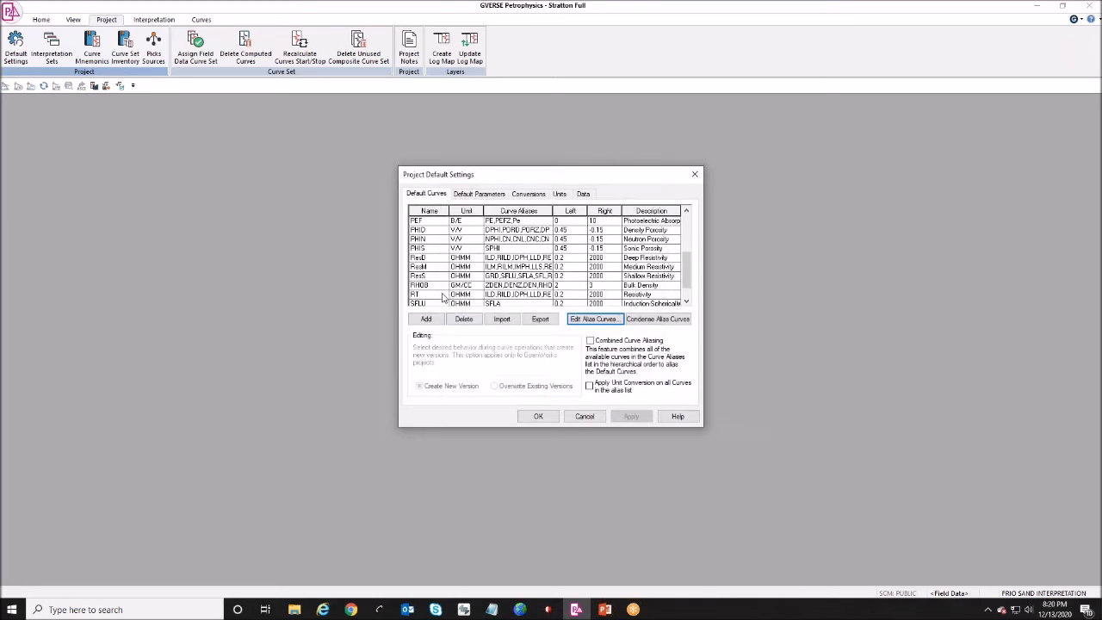
click(593, 318)
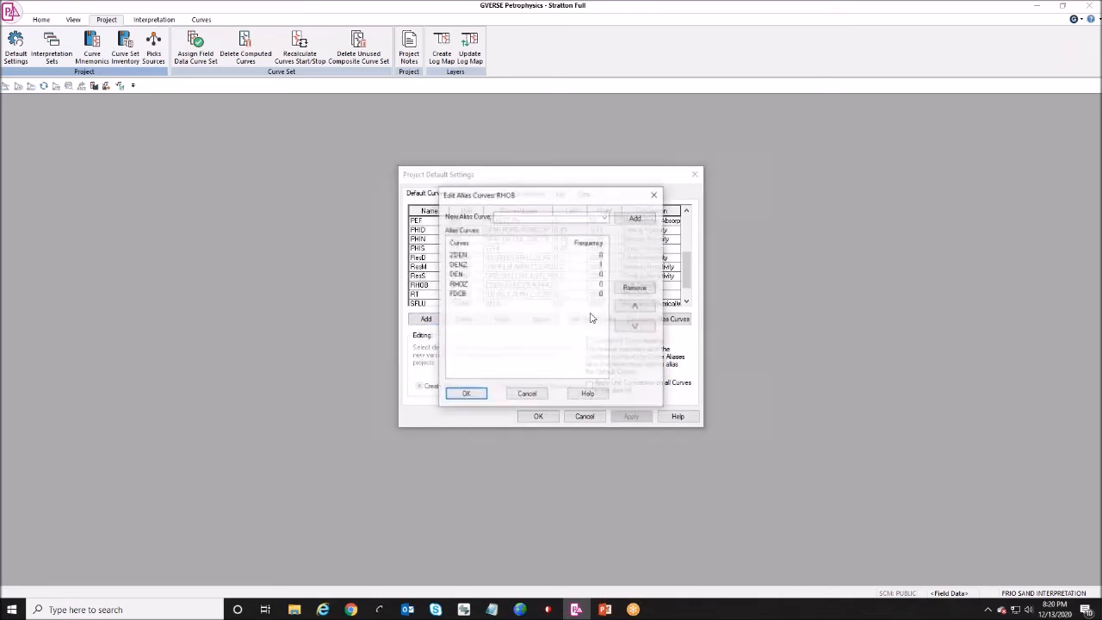
click(527, 394)
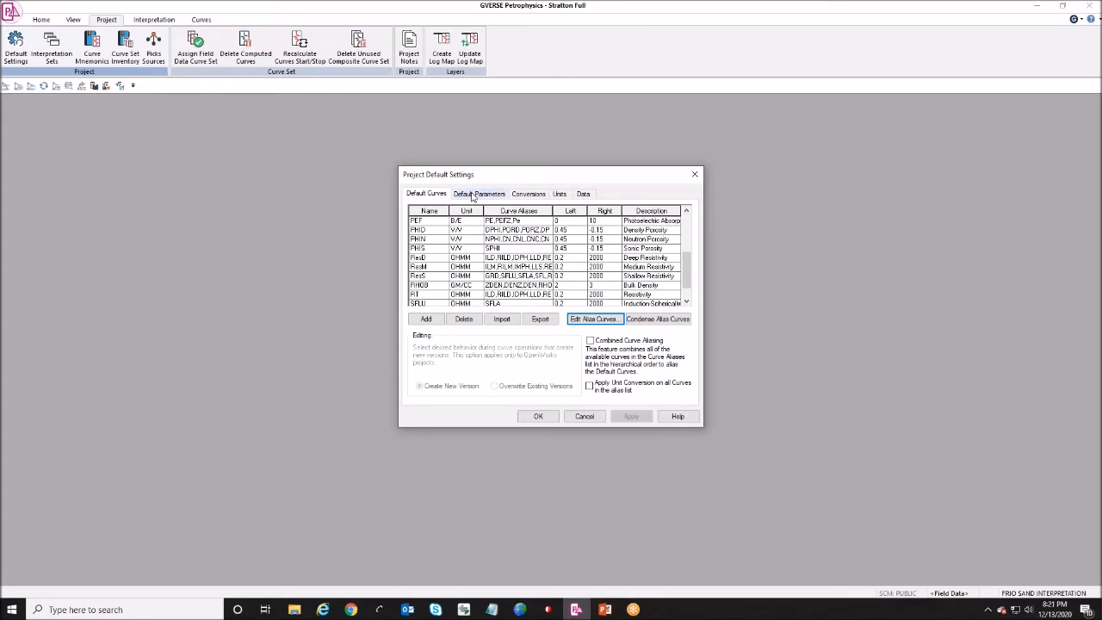
Step: Examine the project's default parameters and its unit conversions, including % to V/V and IN to MM
click(472, 195)
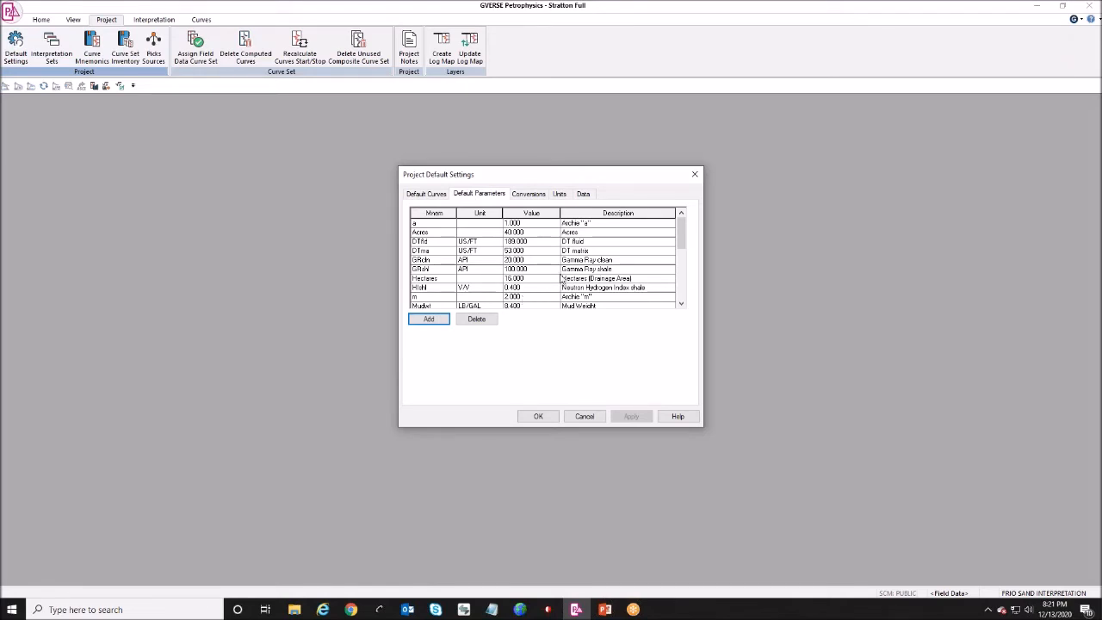
click(531, 196)
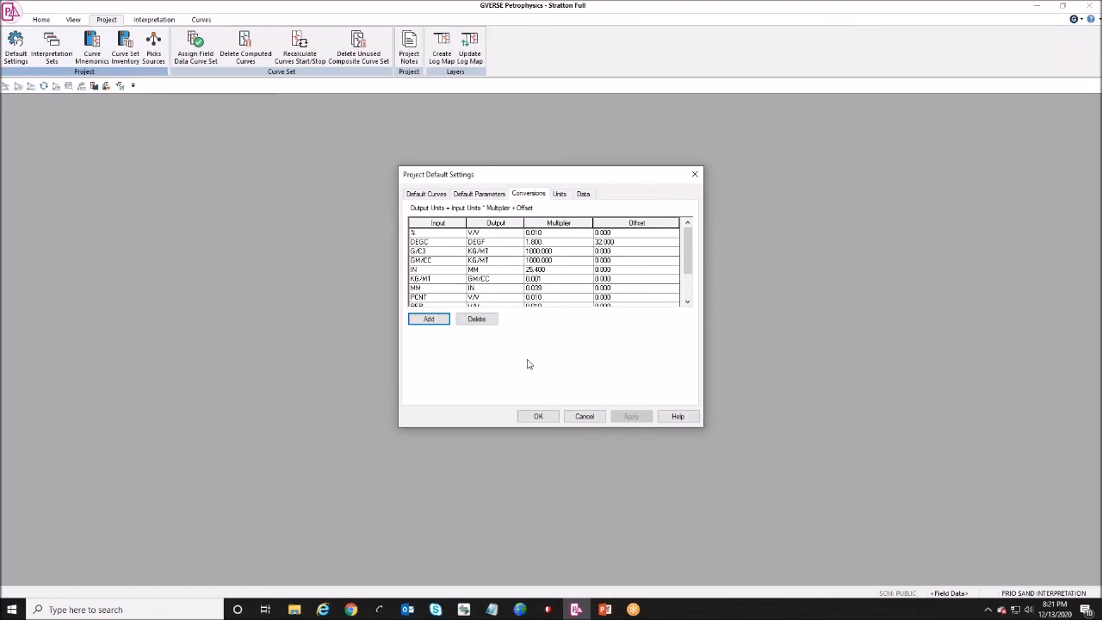
click(417, 232)
double_click(414, 233)
click(544, 235)
click(489, 235)
click(437, 271)
click(486, 271)
Step: Review the project's unit list and data interval options, and cancel the project default settings
click(563, 196)
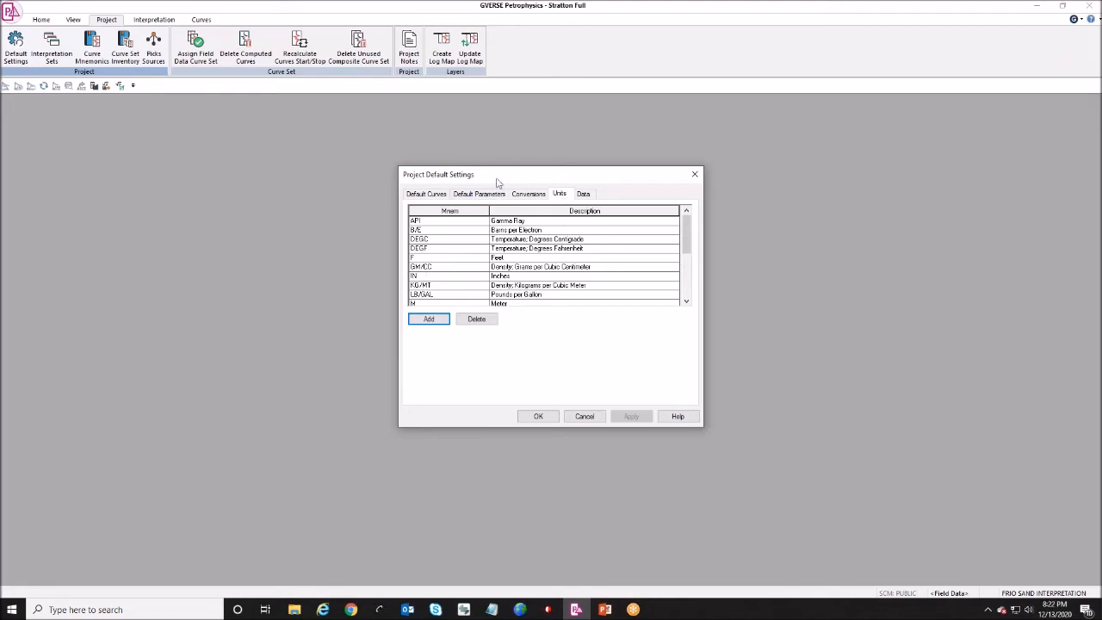
click(591, 196)
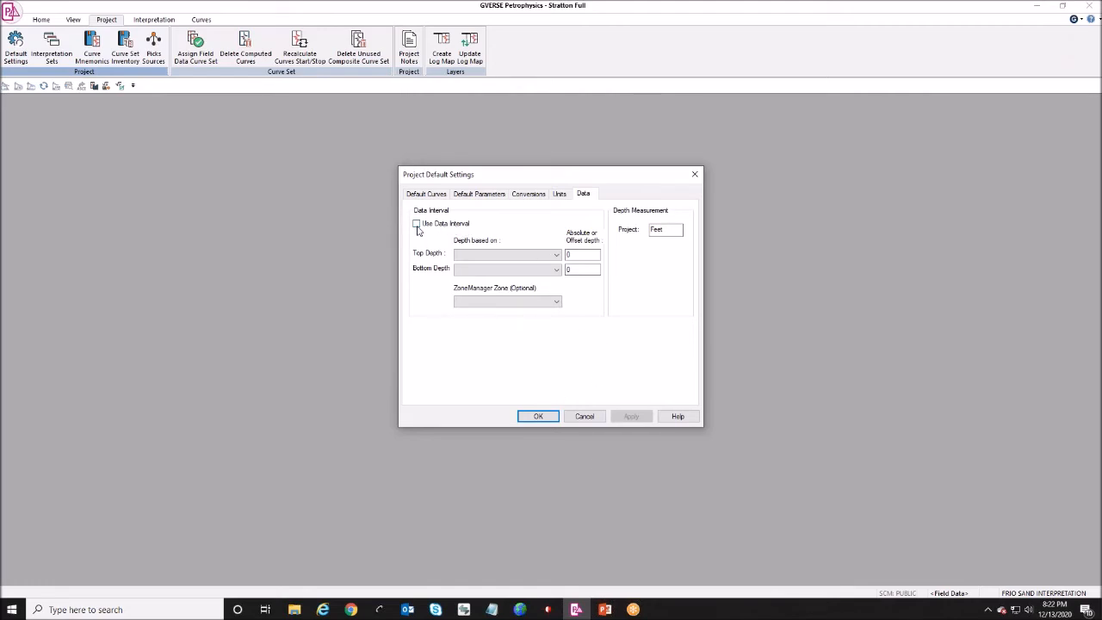
click(584, 417)
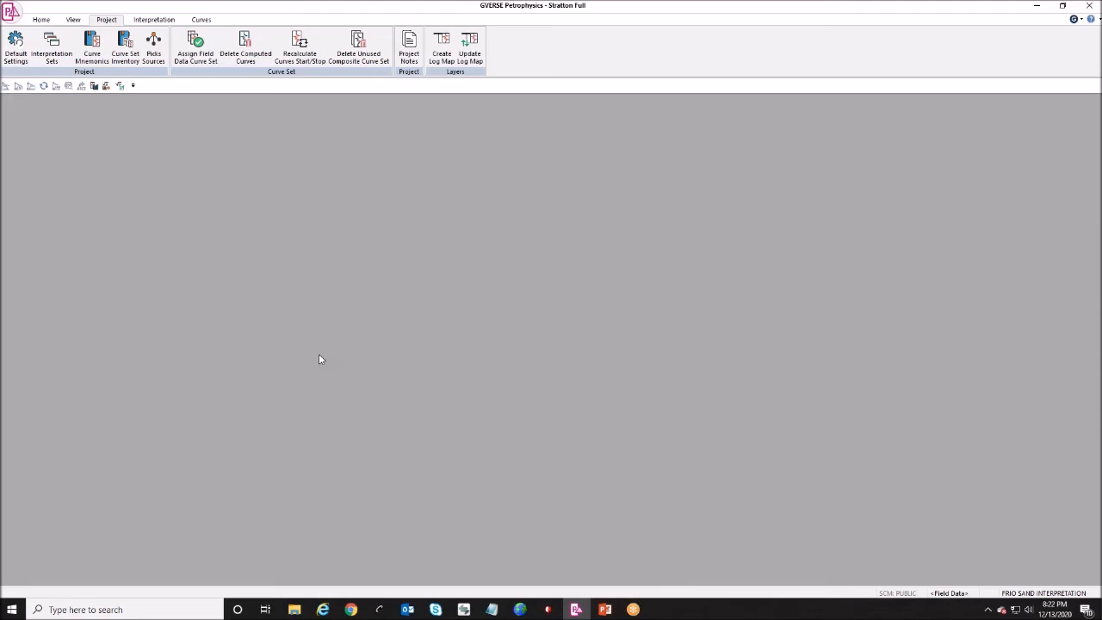
Step: Switch to ProjectExplorer, filter the Stratton Full project to show All Files, and select defaults.glp
click(519, 609)
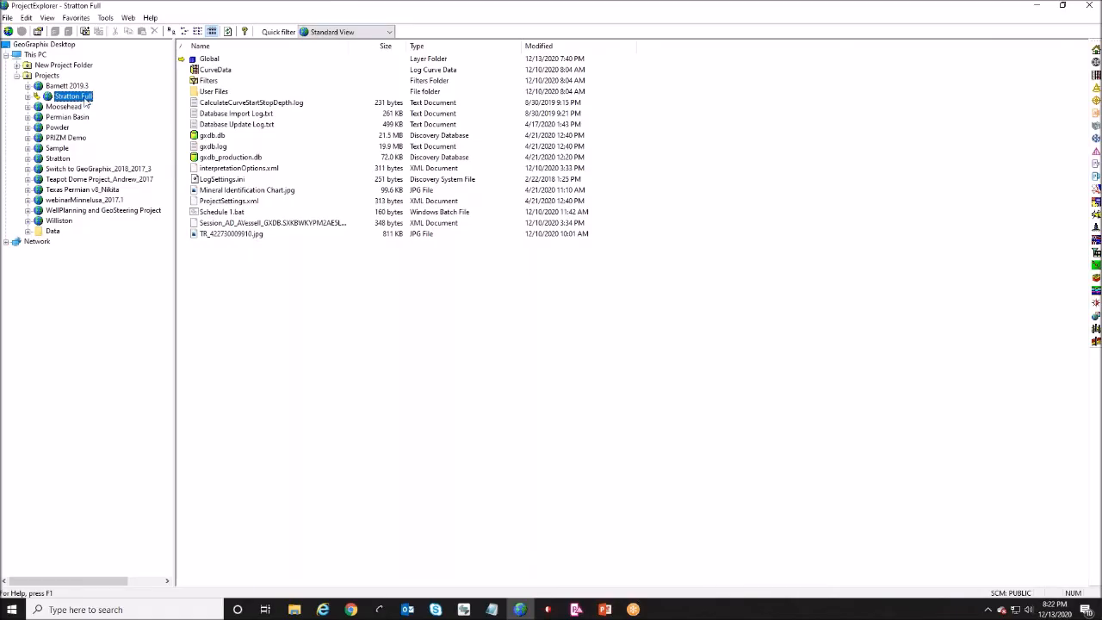
click(387, 32)
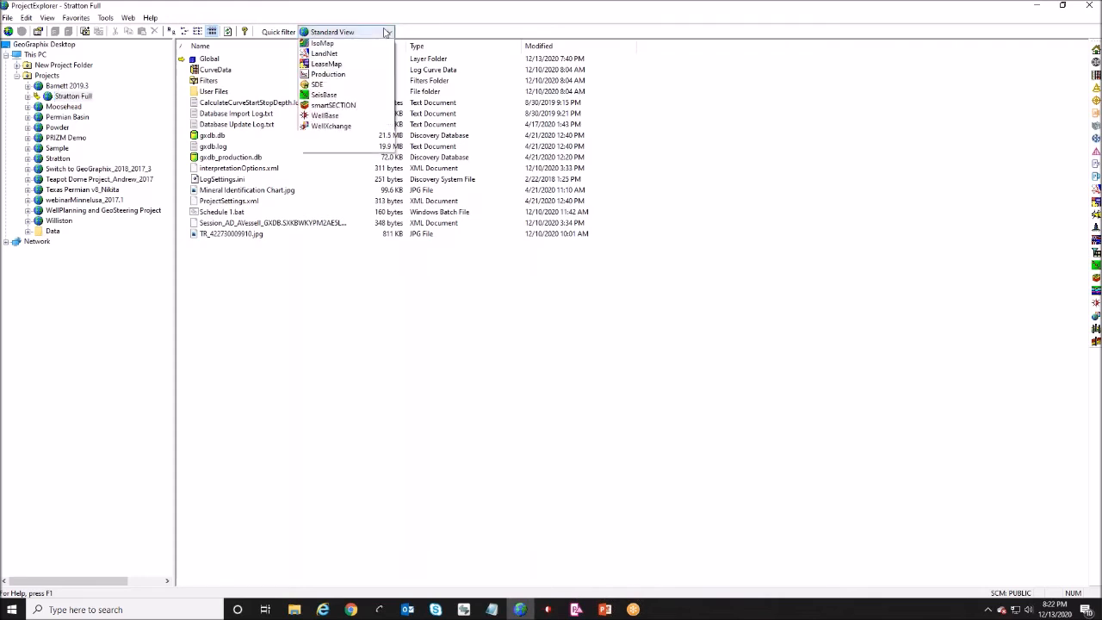
click(338, 55)
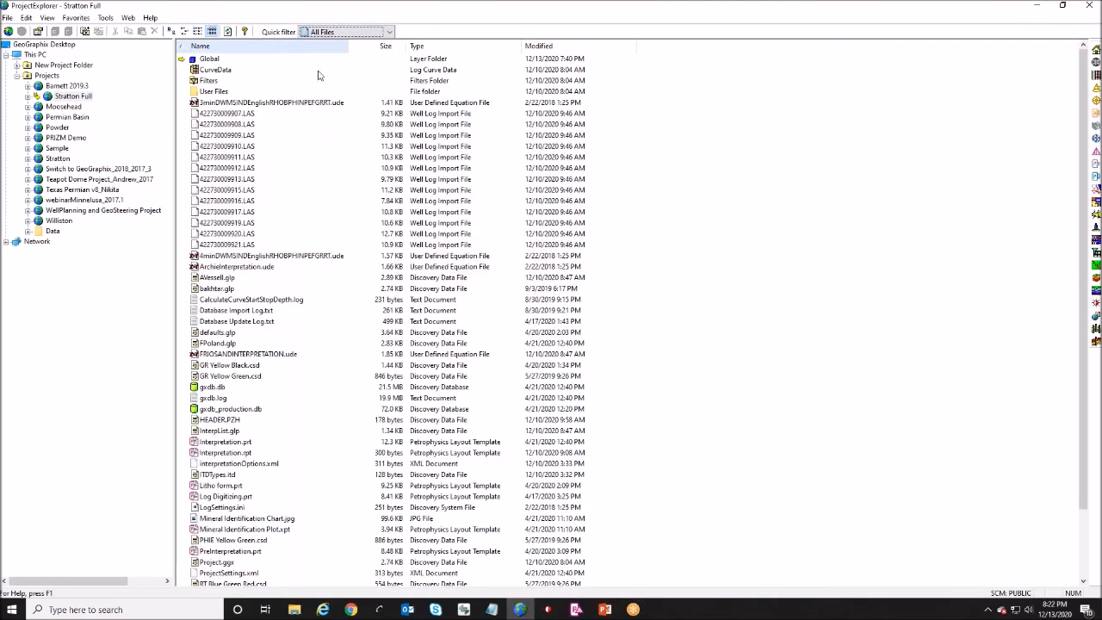
click(217, 332)
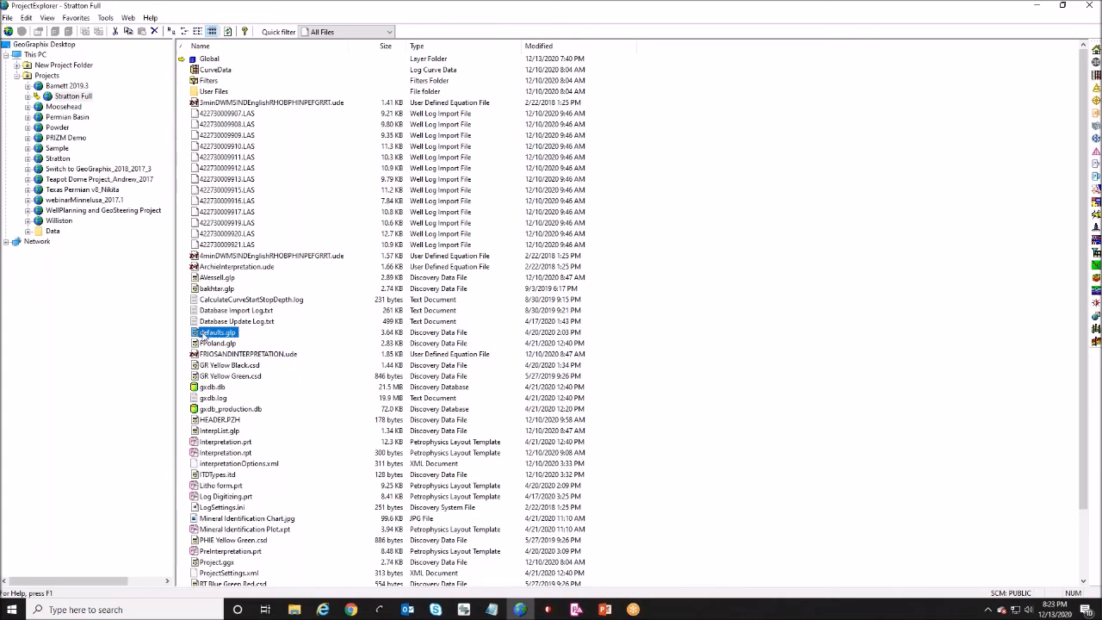
Step: Switch back to GVERSE Petrophysics and review the application's session, save, import, export and print commands
click(575, 609)
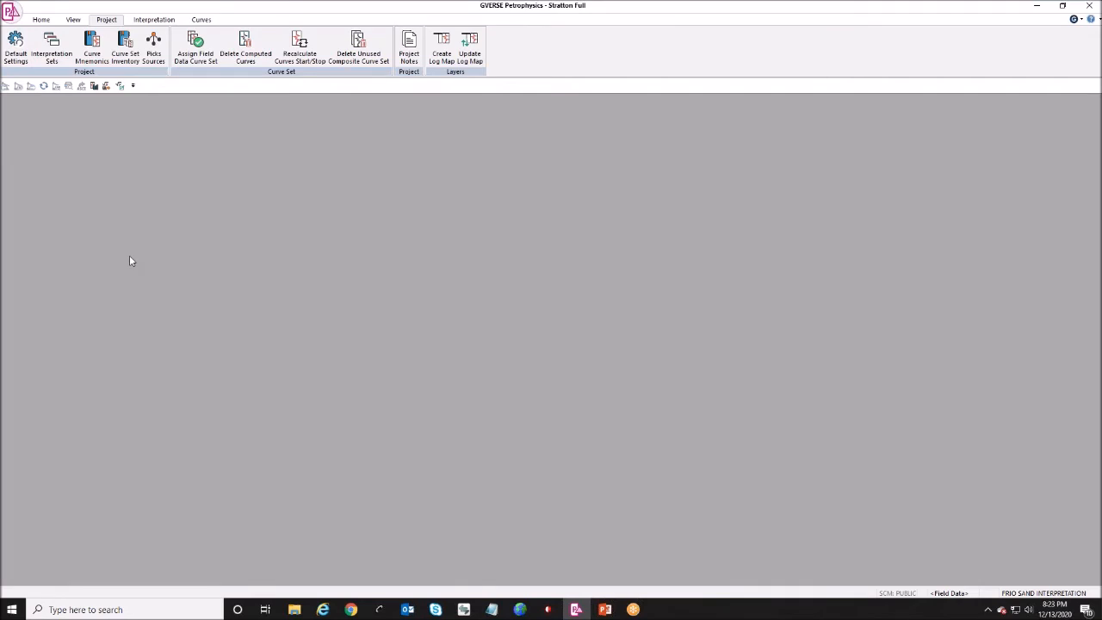
click(15, 14)
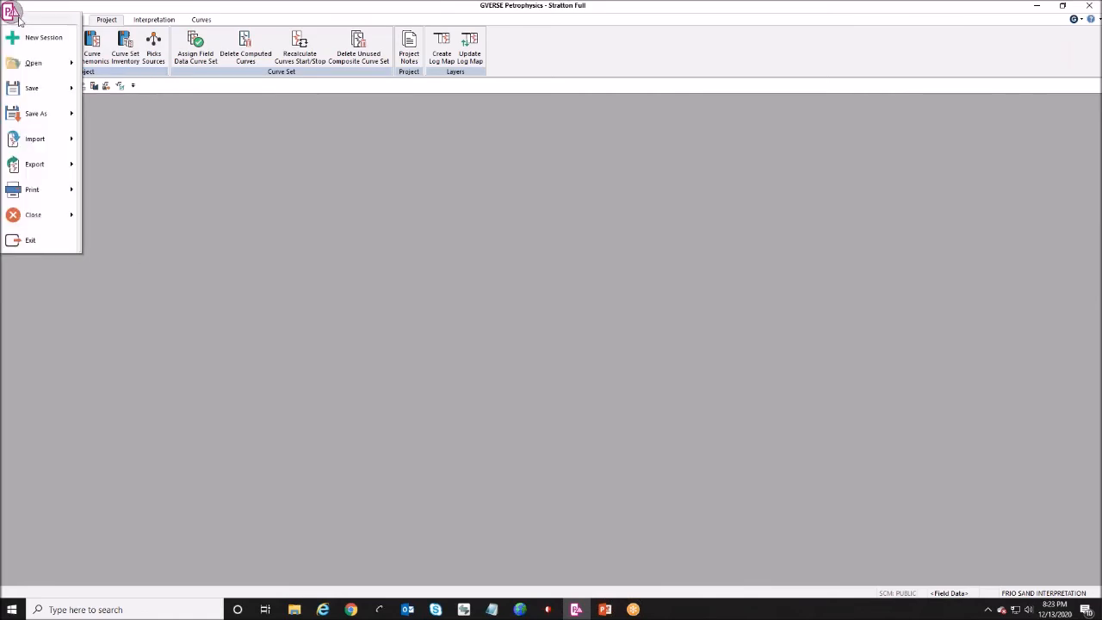
click(17, 16)
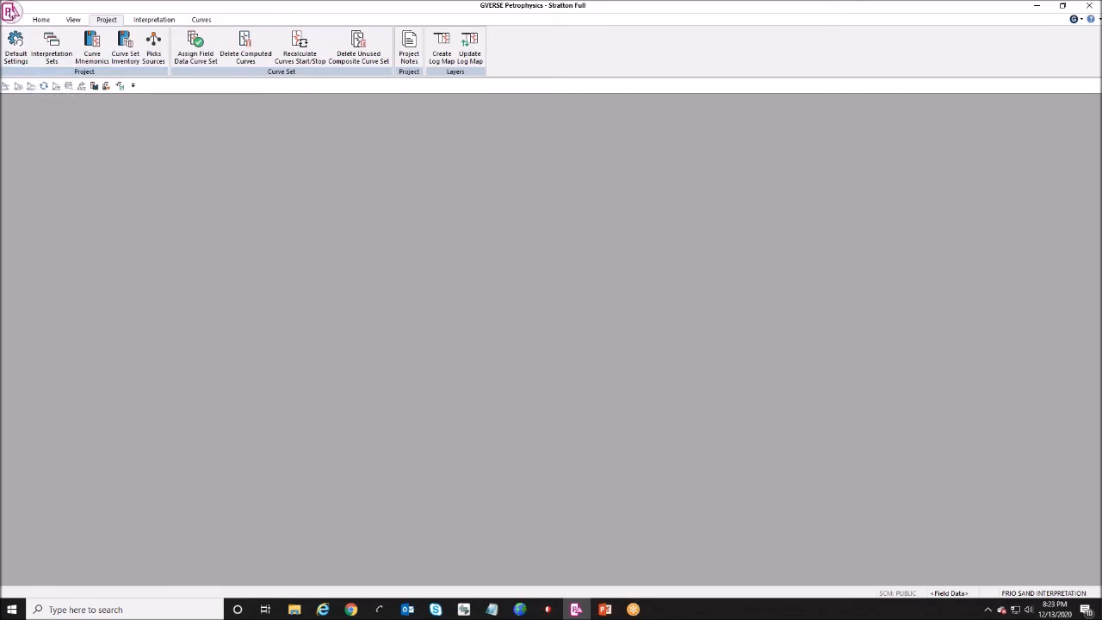
Step: Browse the project wells available to open, and check the well search options without running a search
click(41, 19)
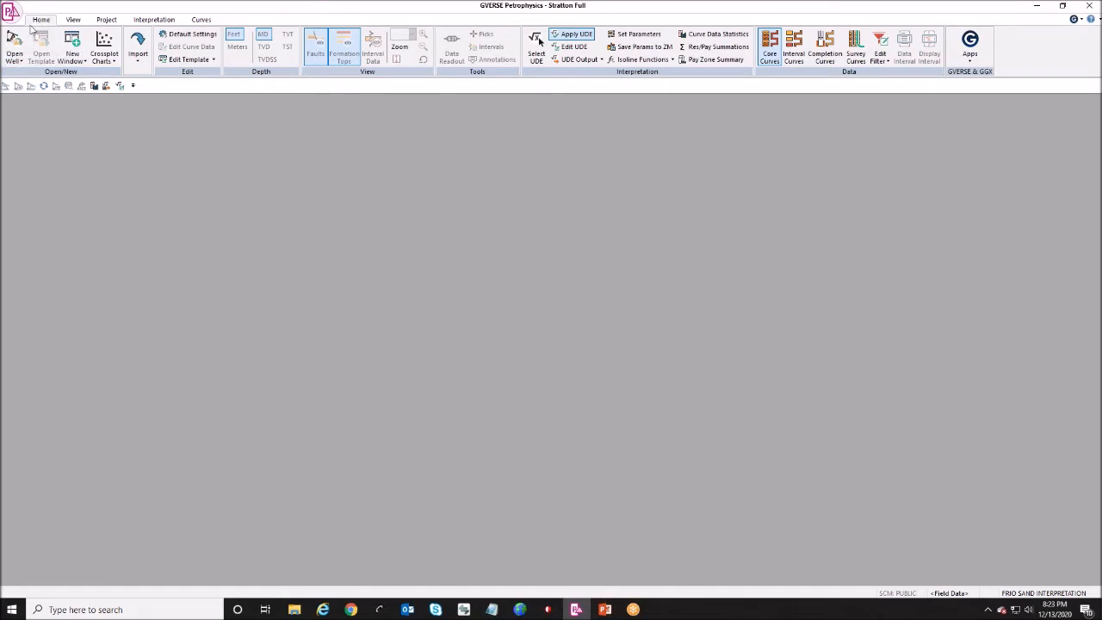
click(14, 47)
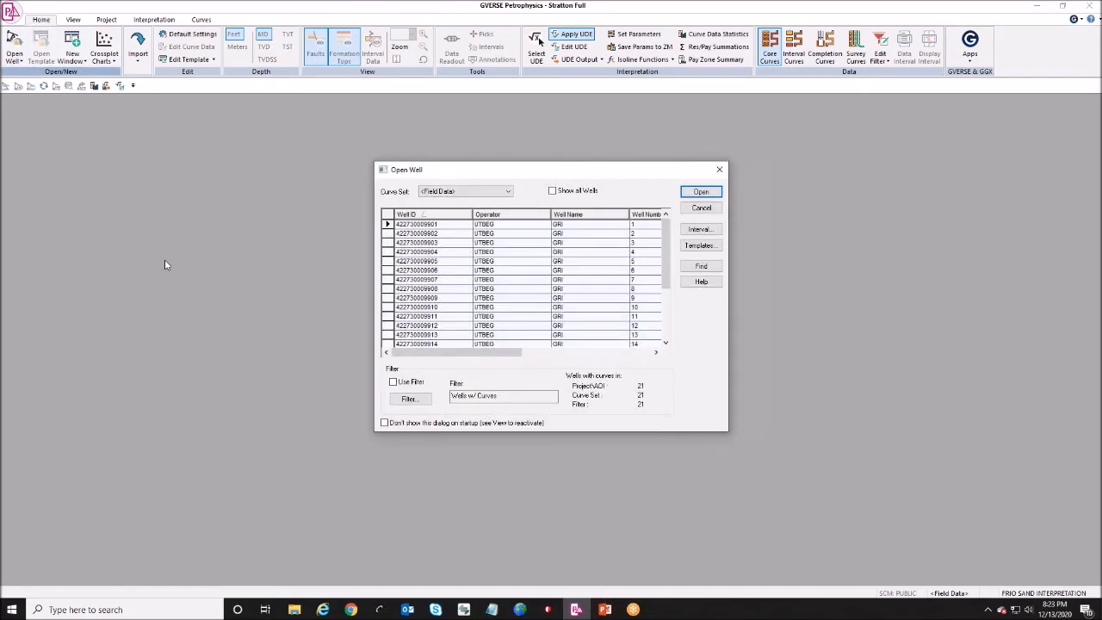
drag(665, 229, 669, 297)
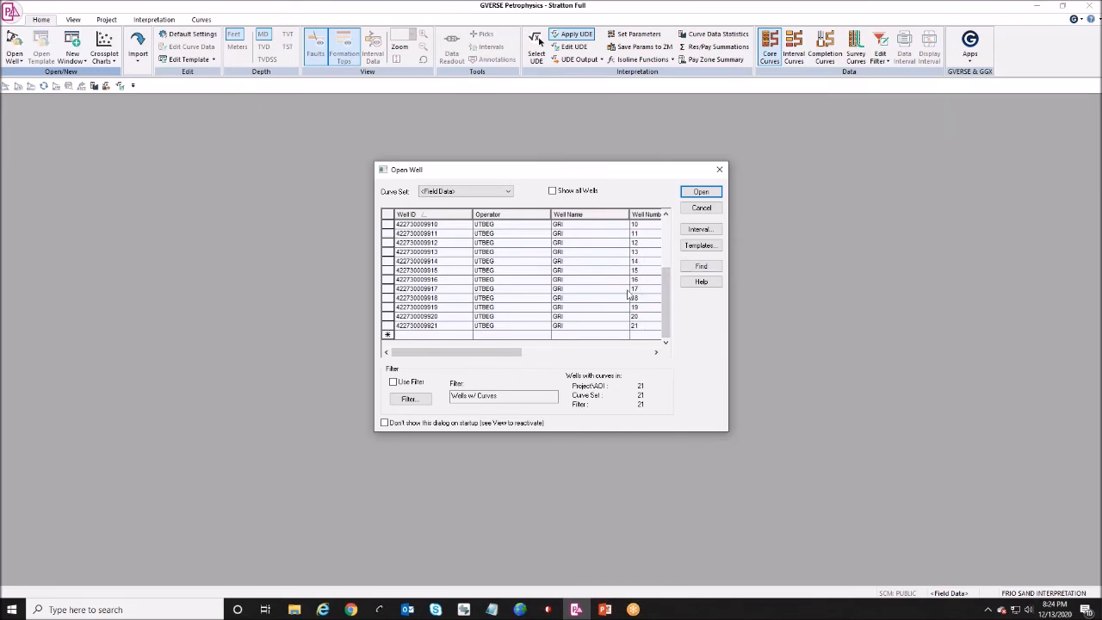
click(701, 266)
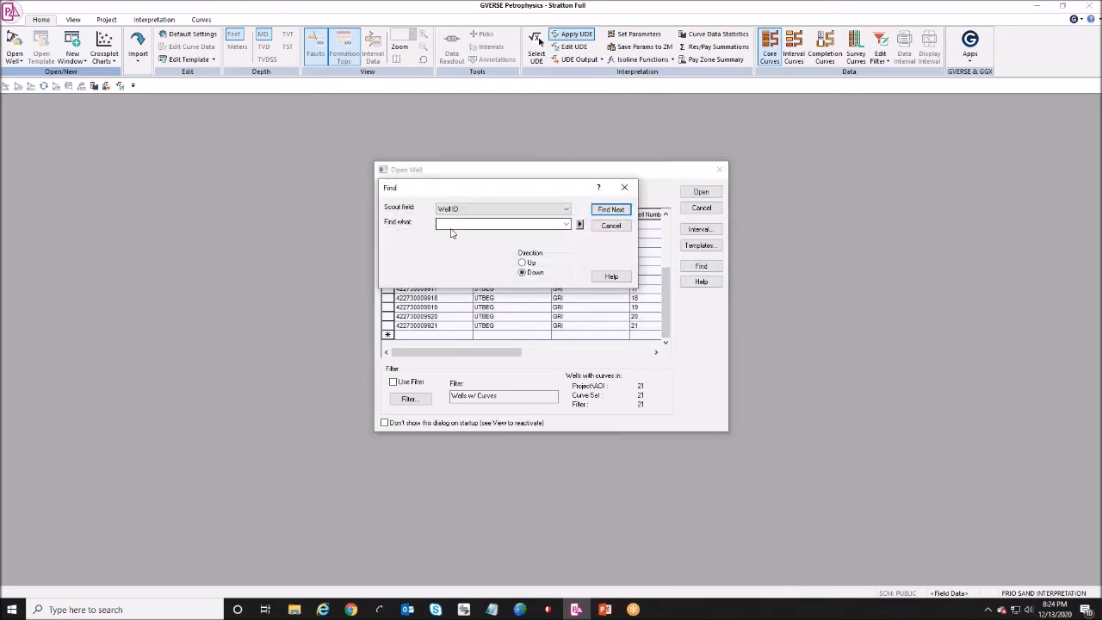
click(611, 226)
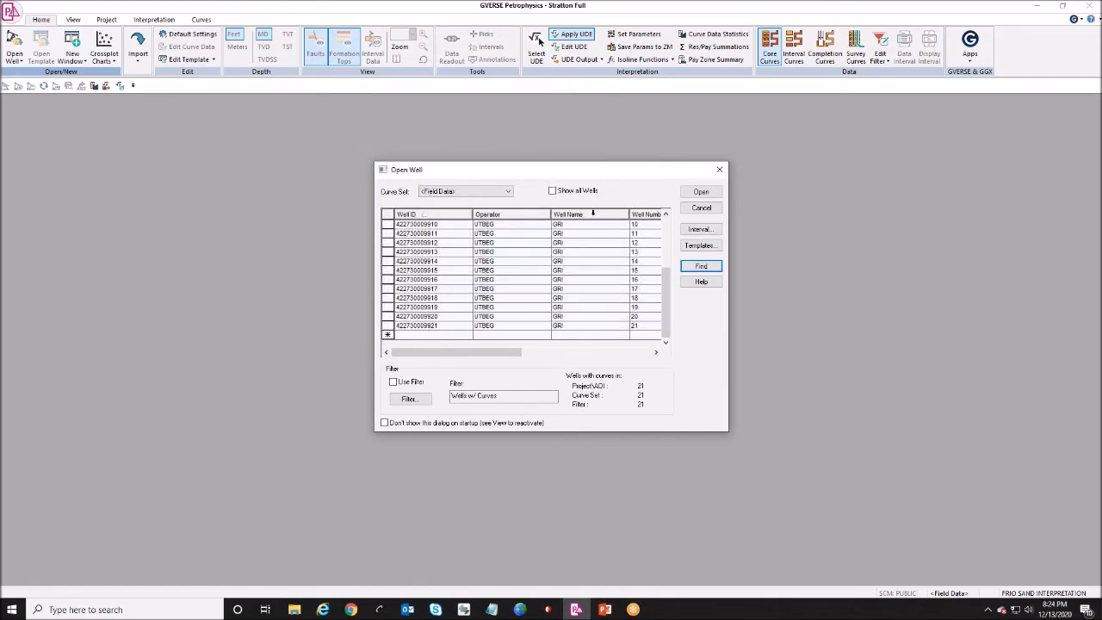
Step: Review the remaining well columns and open well GRI 10 with the Field Data curve set
drag(456, 352, 542, 352)
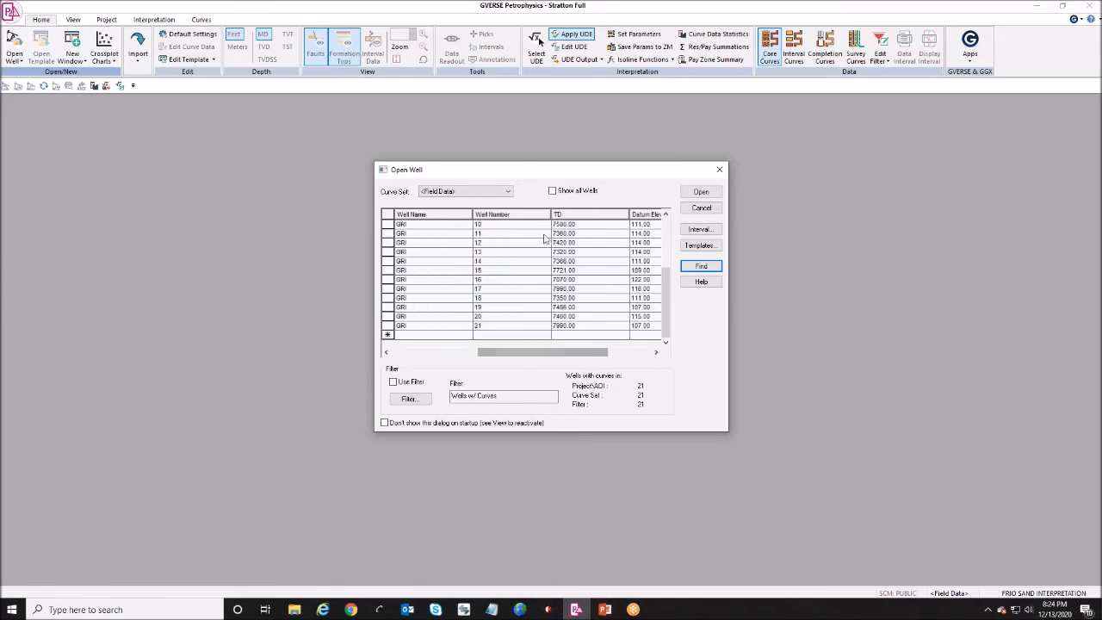
drag(597, 353, 443, 353)
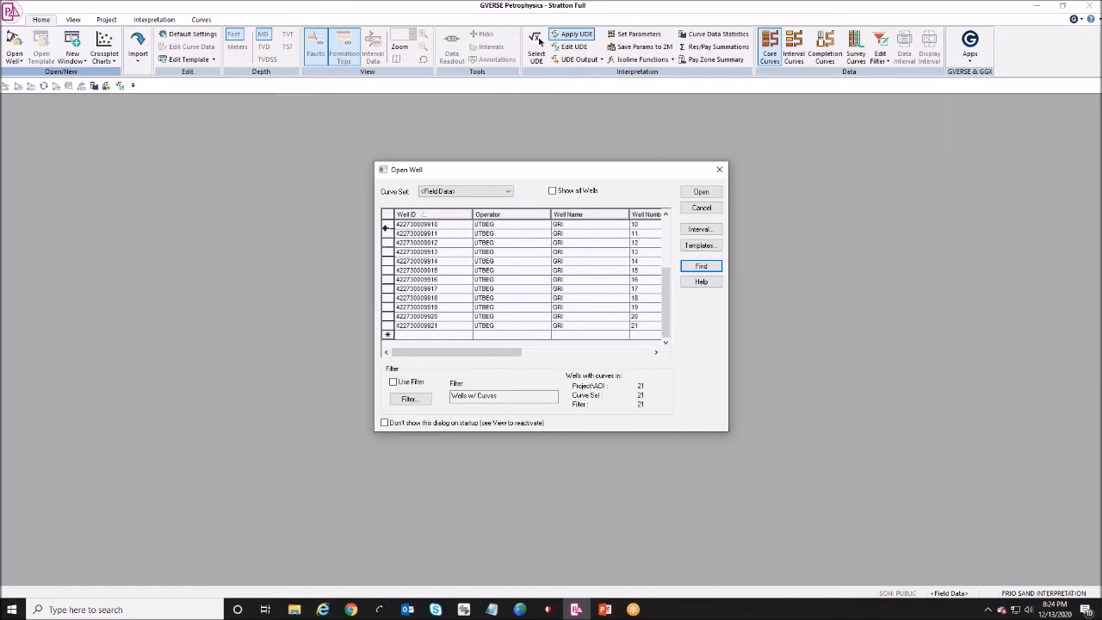
click(386, 226)
click(701, 191)
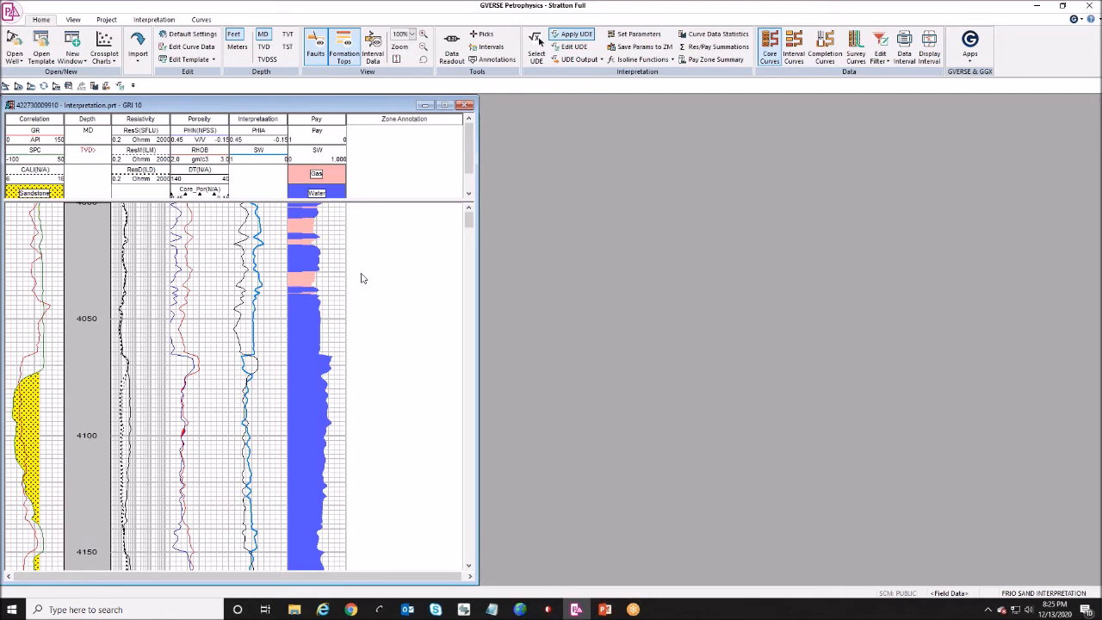
Step: Open the log template's depth properties and apply horizontal grid line spacings of 25 ft for medium and 10 ft for thin
right_click(210, 263)
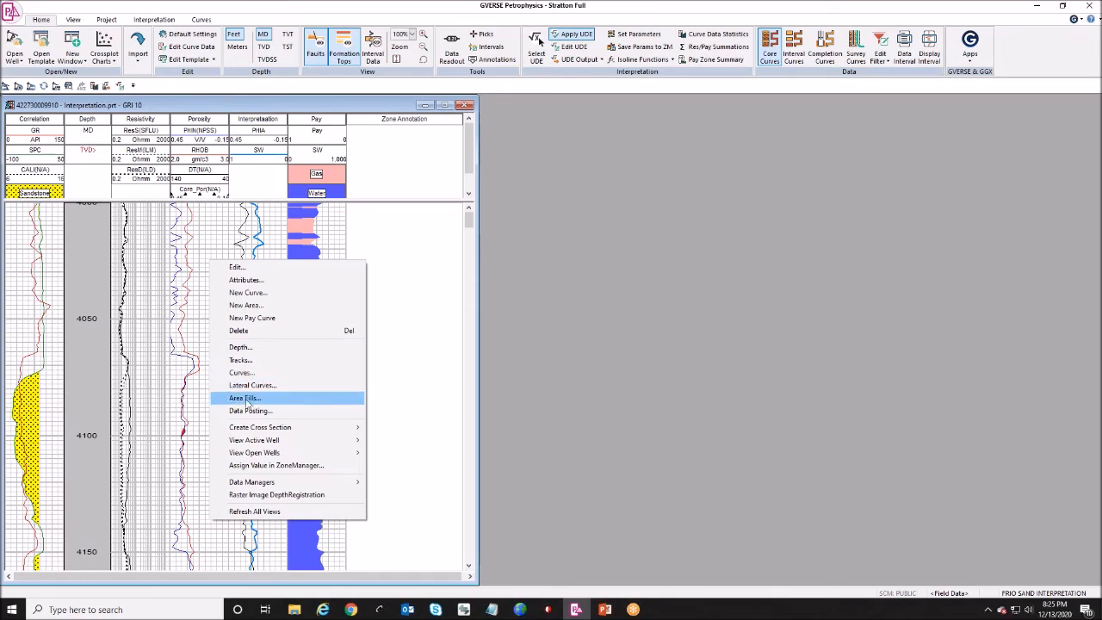
click(254, 347)
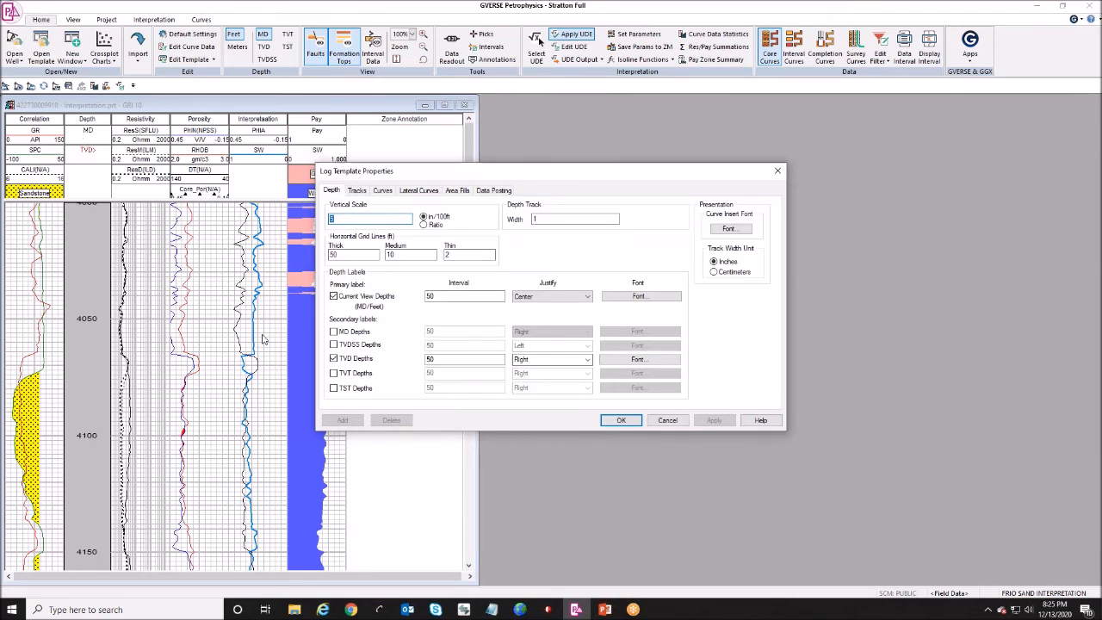
double_click(543, 219)
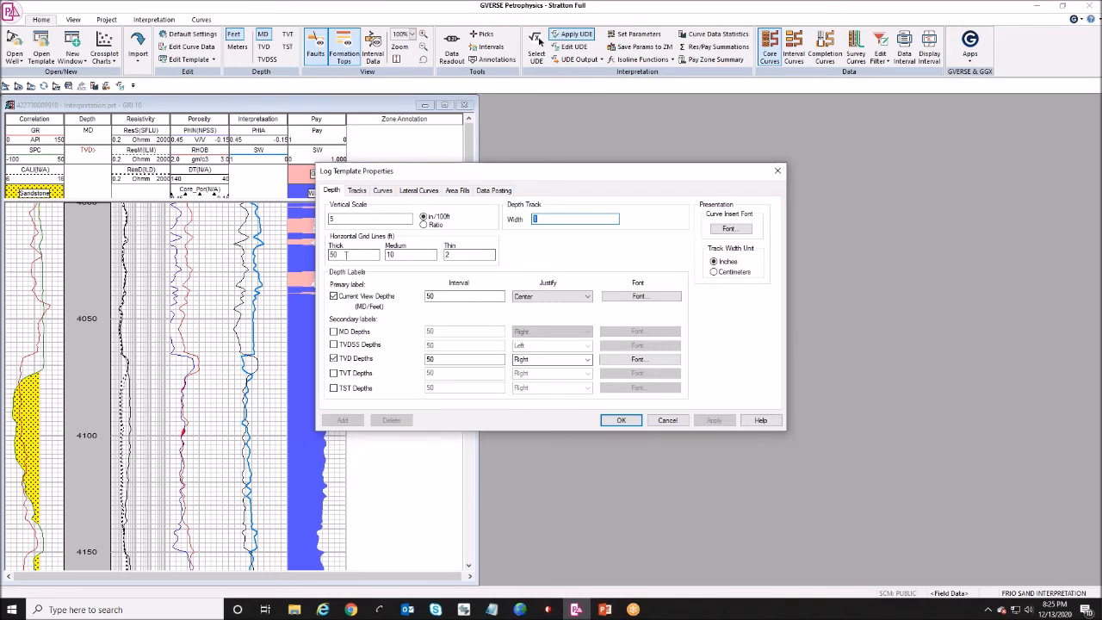
double_click(405, 255)
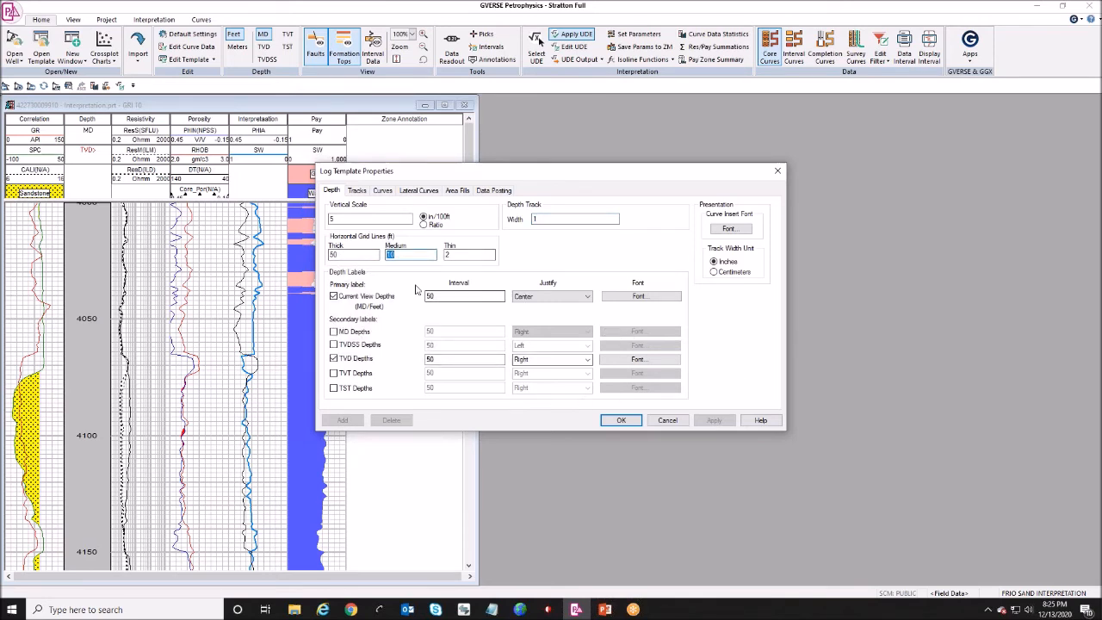
text(2)
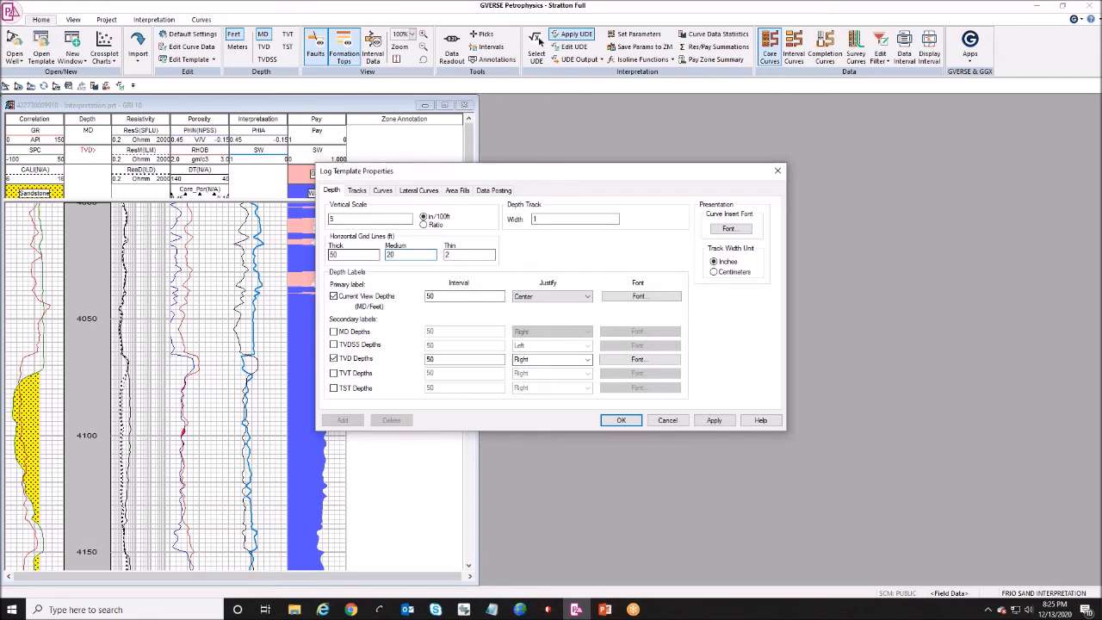
text(5)
key(Tab)
click(714, 420)
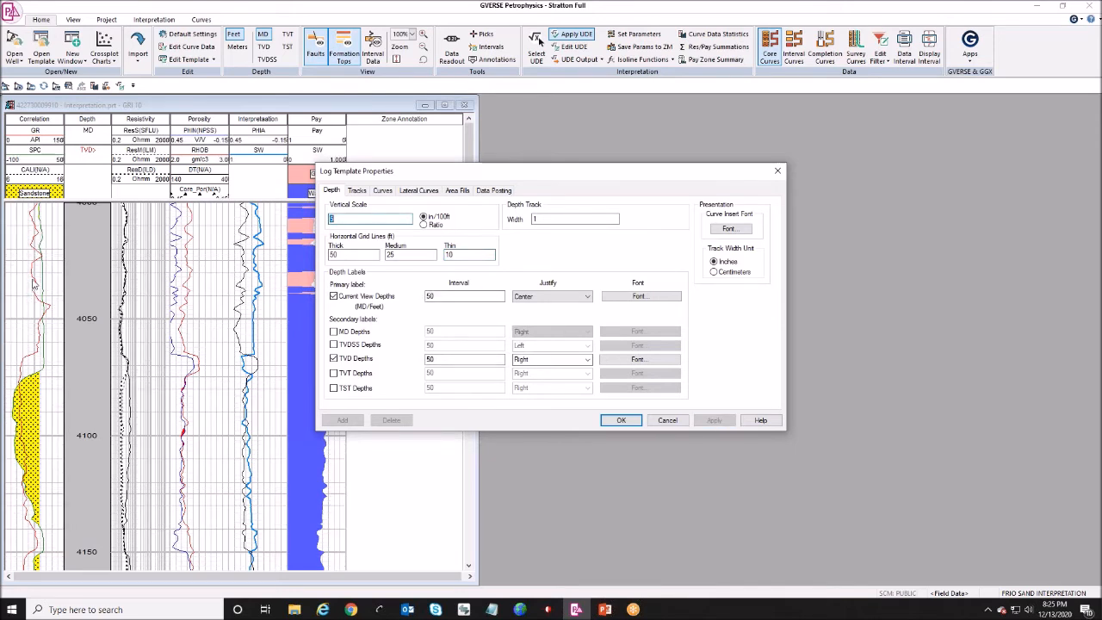
Step: Set the thin horizontal grid line spacing to 0 and narrow the depth track to 0.5 inches, applying both changes
drag(463, 256, 408, 256)
text(01)
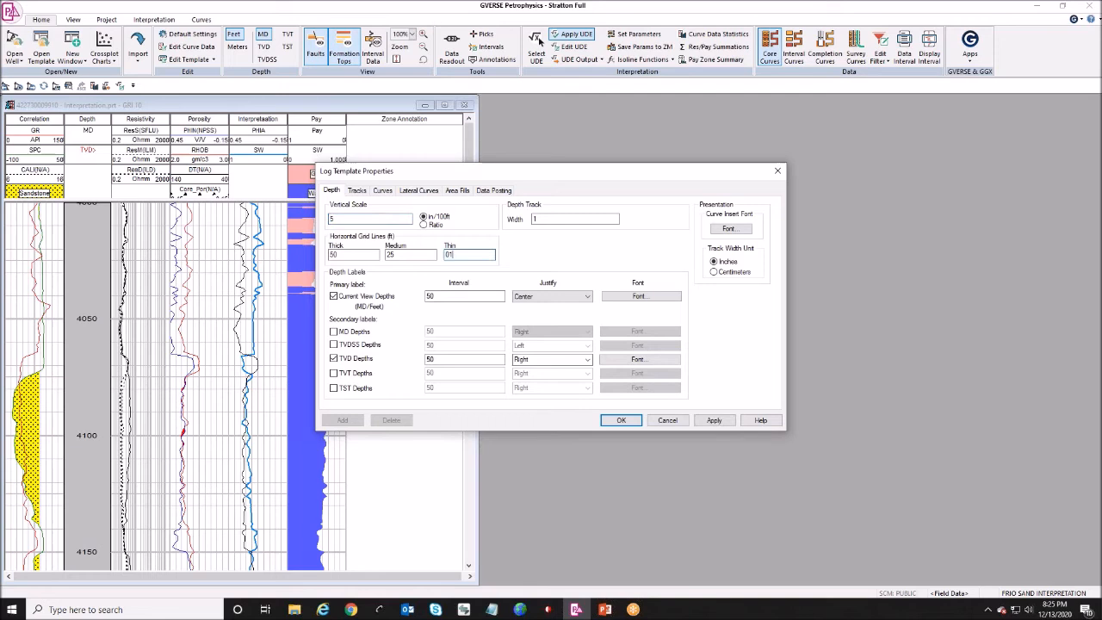
click(714, 420)
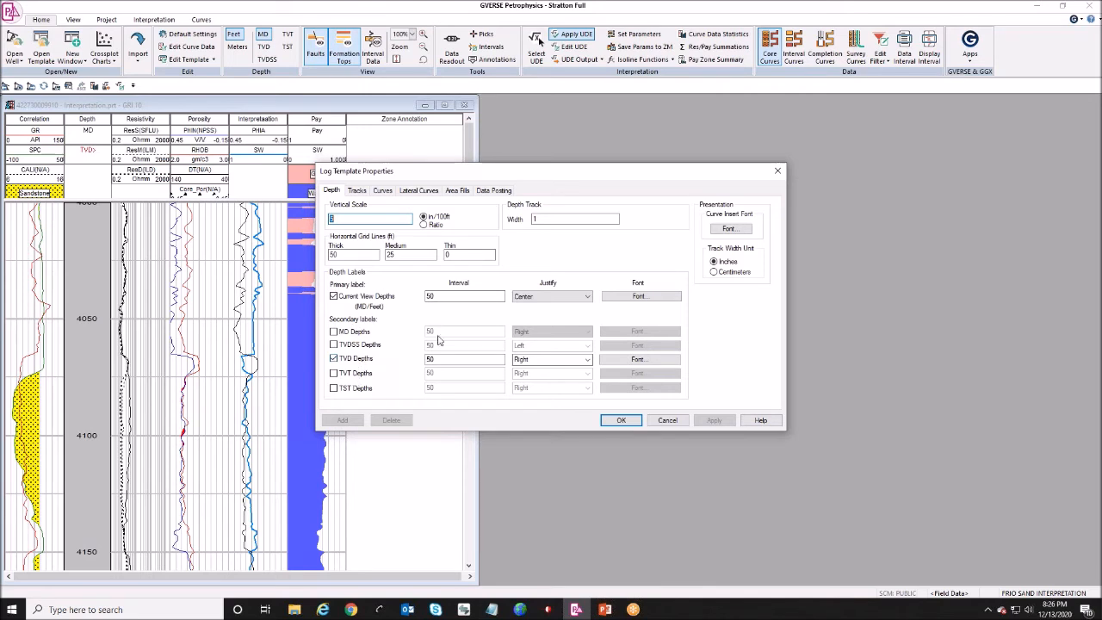
click(572, 220)
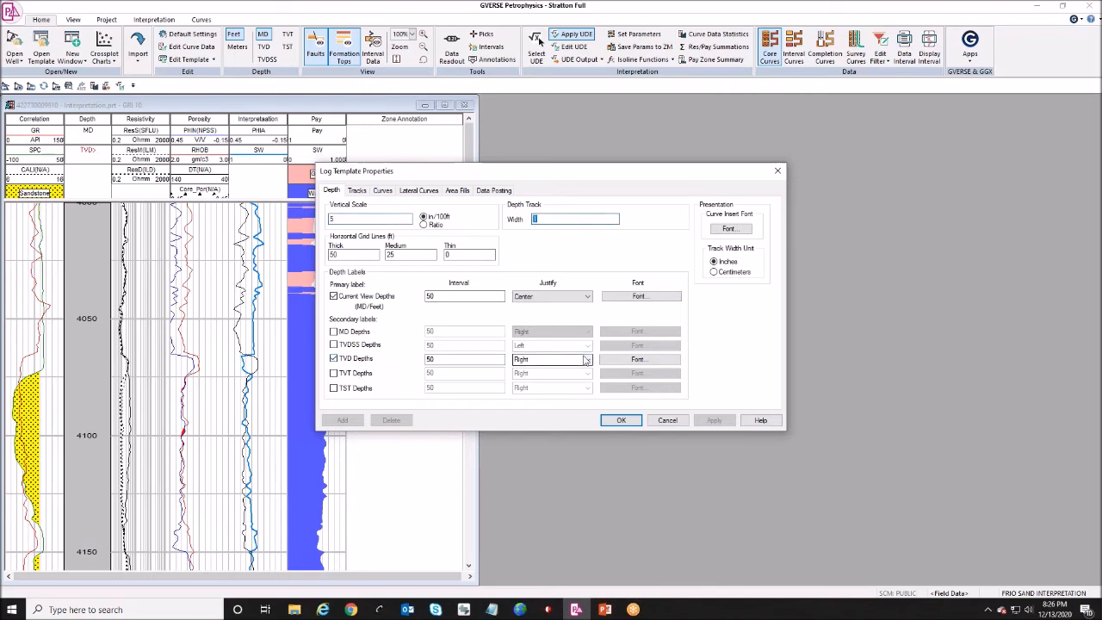
text(0.5)
click(714, 420)
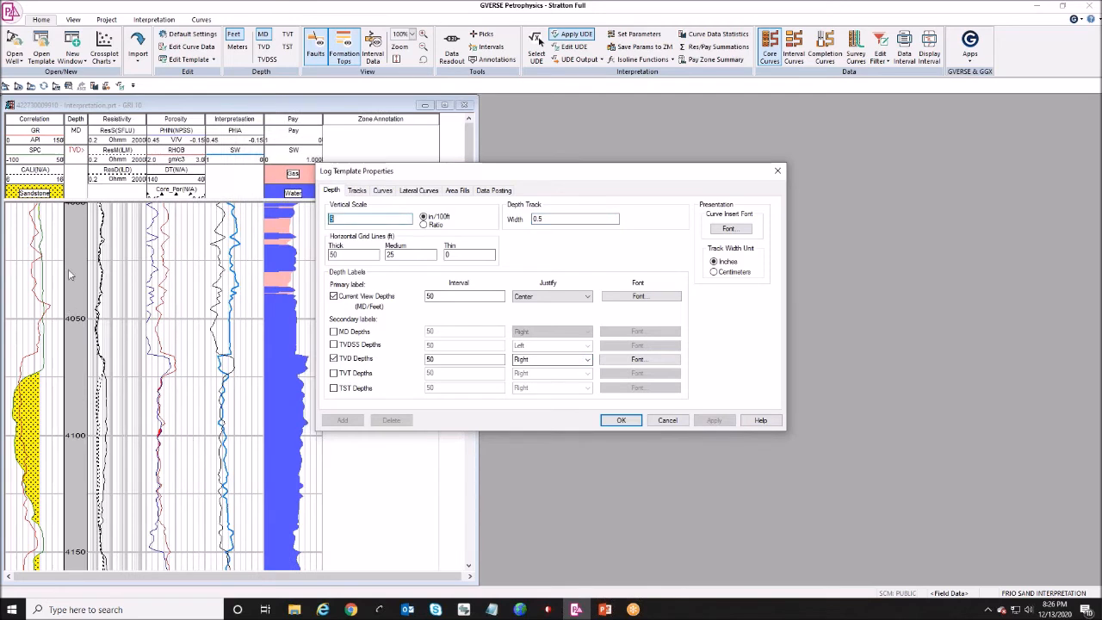
Step: Add a track to the template to browse the available track types, and delete that added track
click(356, 191)
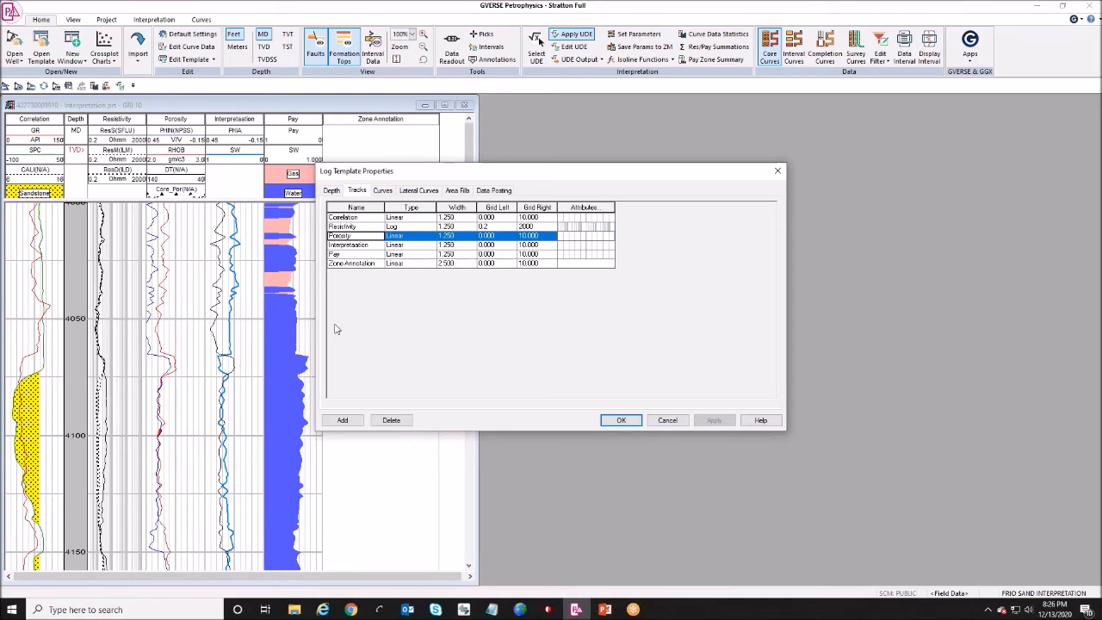
click(342, 420)
click(430, 277)
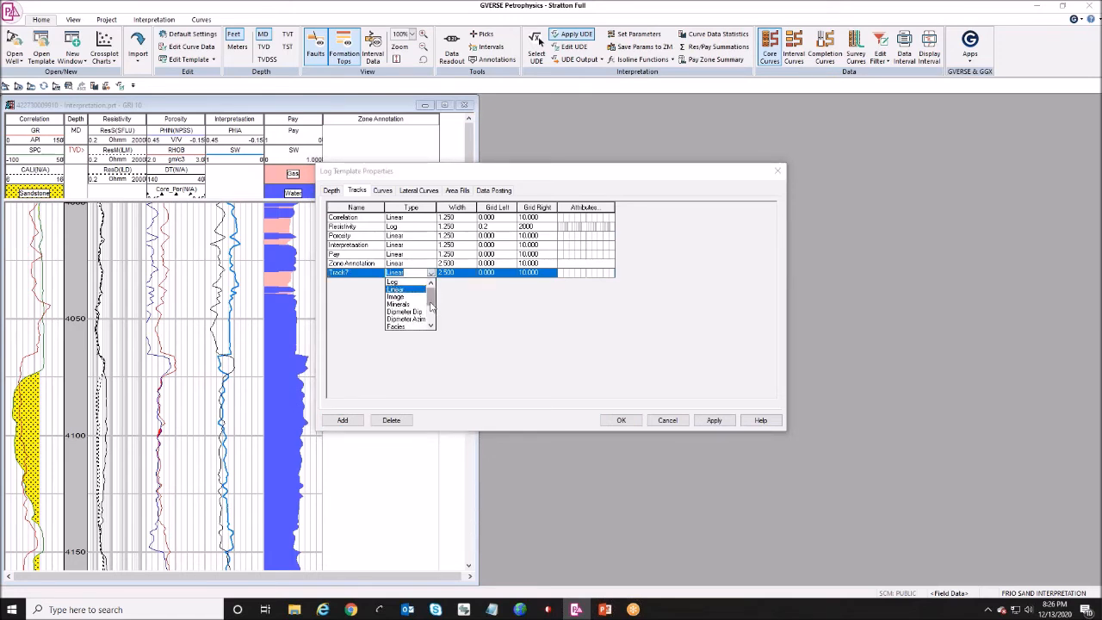
scroll(416, 312, down, 1)
scroll(407, 316, down, 1)
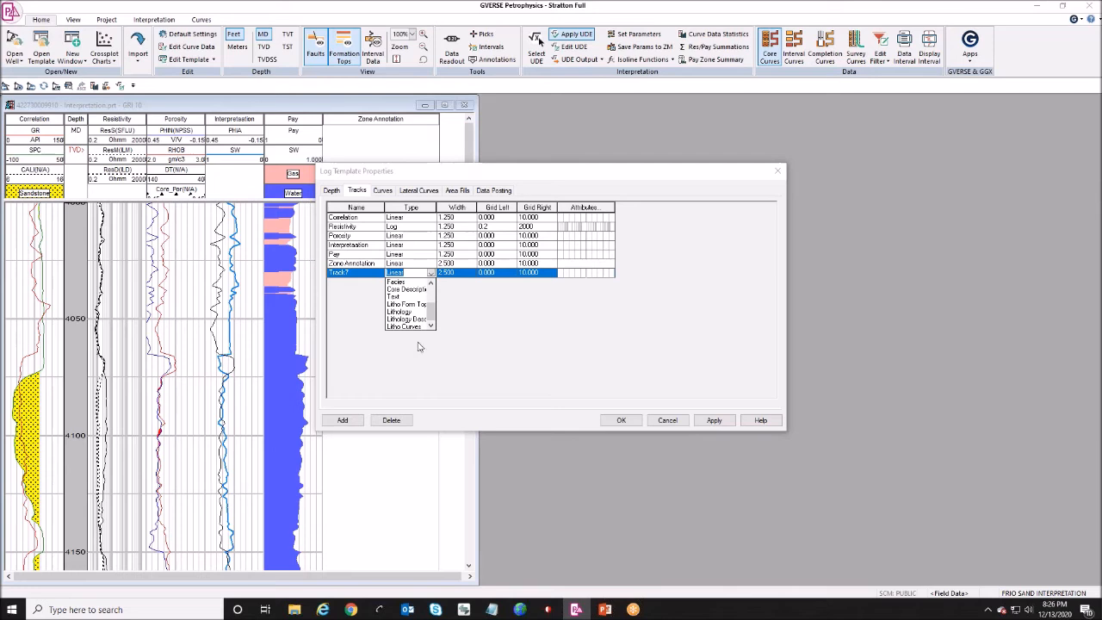
click(422, 346)
click(391, 420)
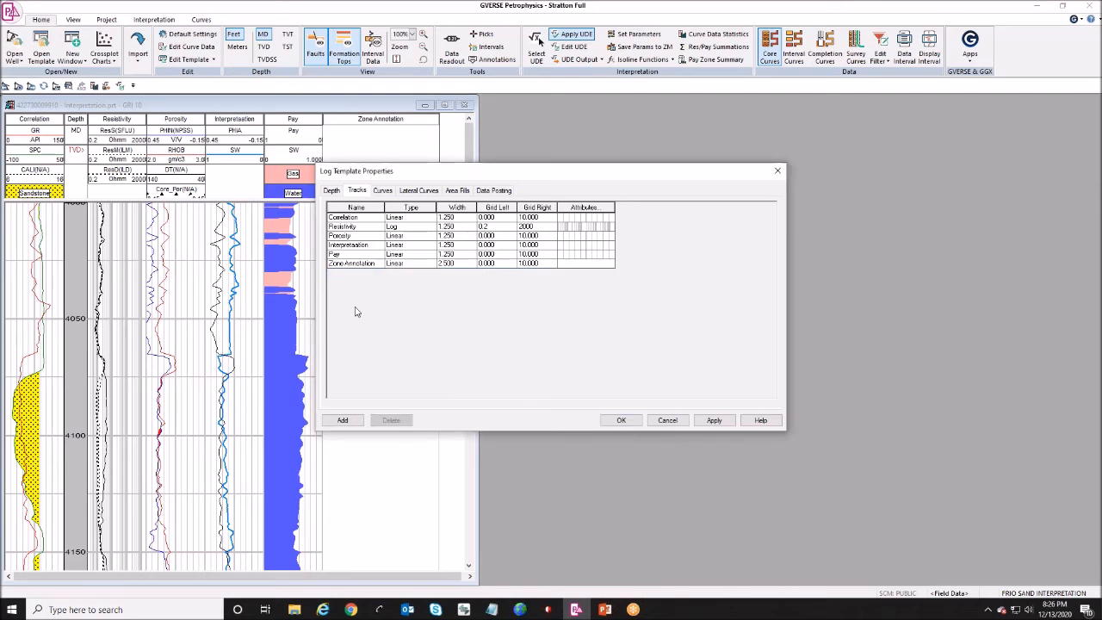
Step: Review the Zone Annotation track's row and the Pay track's grid attributes without changing them
click(375, 263)
click(448, 337)
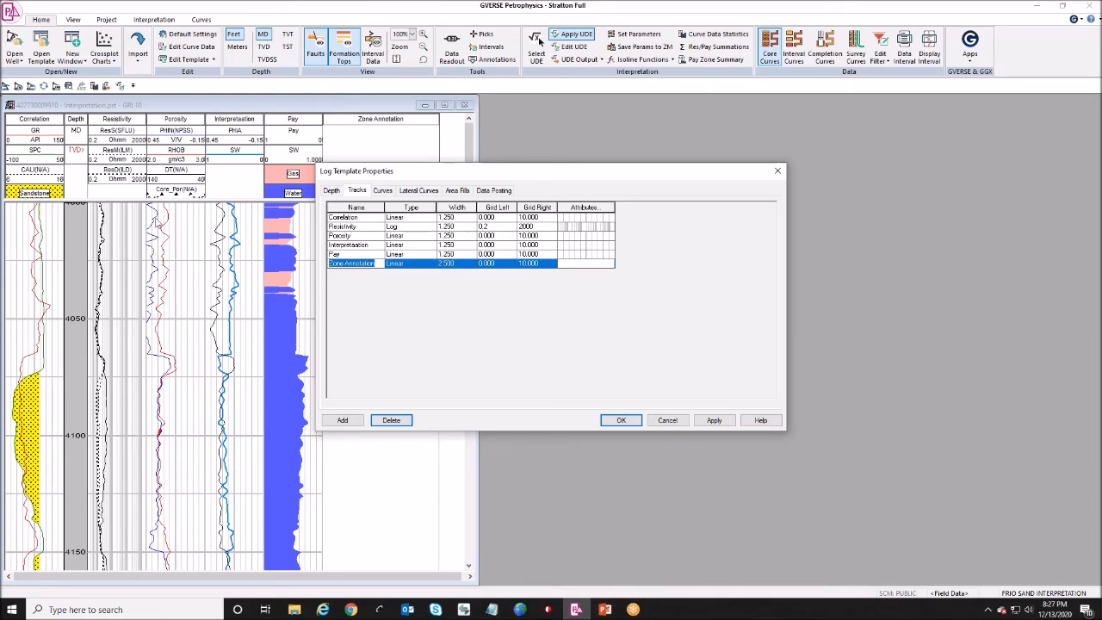
double_click(585, 254)
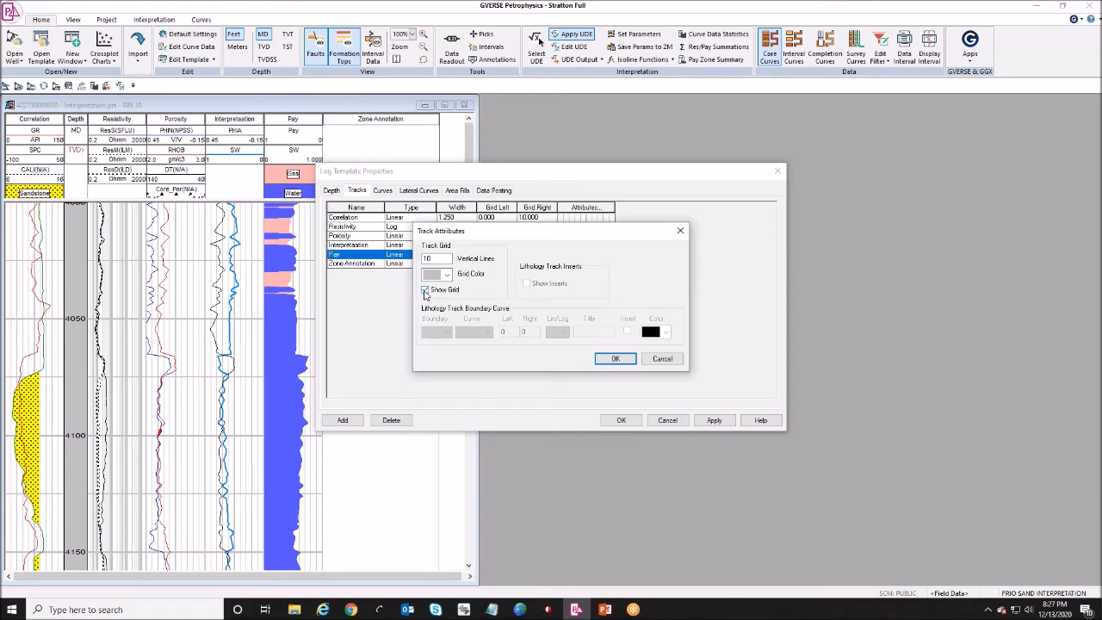
click(662, 359)
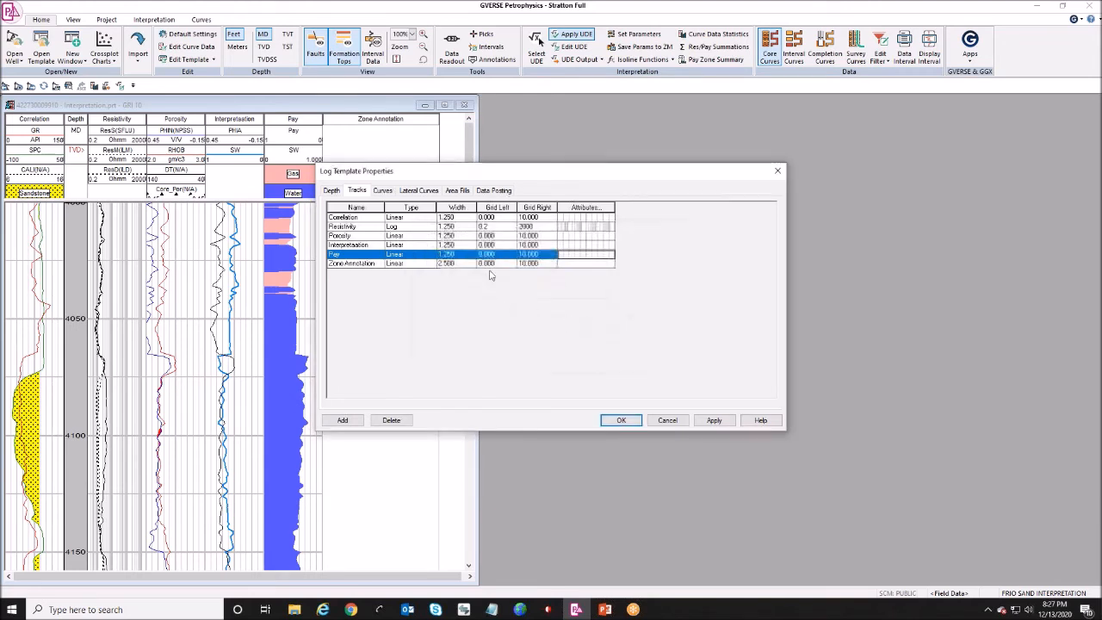
Step: Review the template's curve assignments, the well curves selectable in place of PHIN, and PHIN's line attributes without changing them
click(382, 191)
click(556, 331)
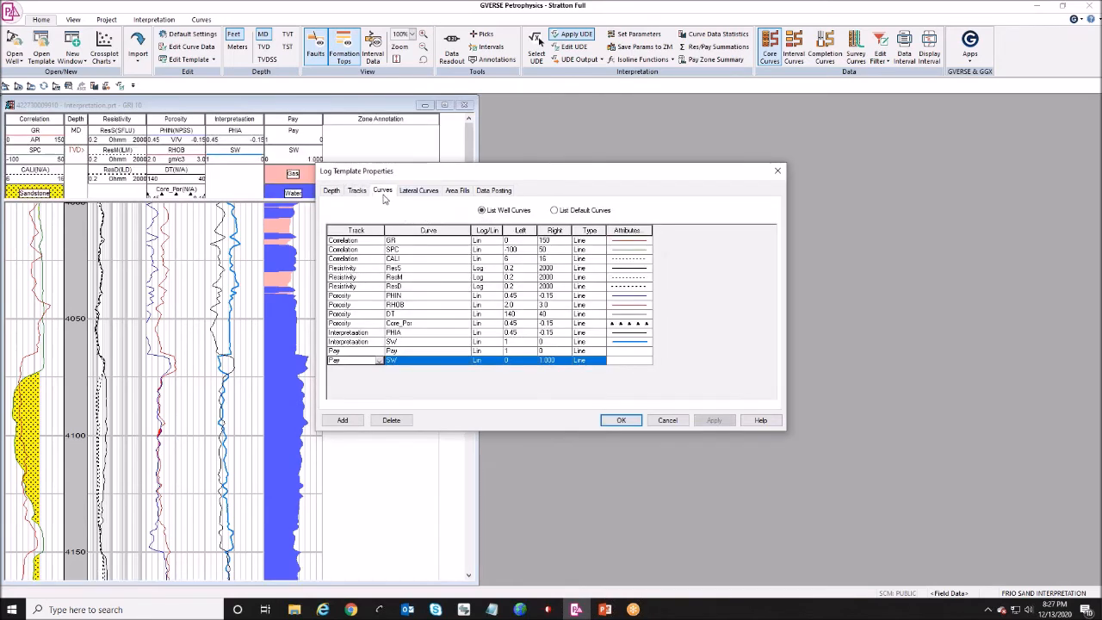
drag(456, 175, 620, 110)
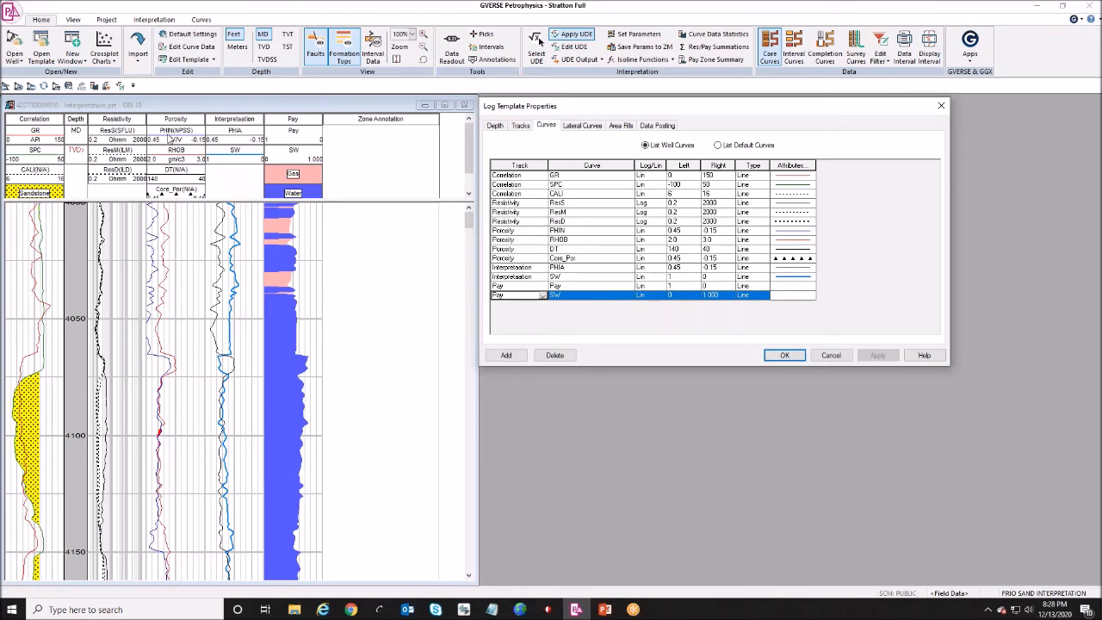
click(628, 233)
scroll(629, 269, up, 2)
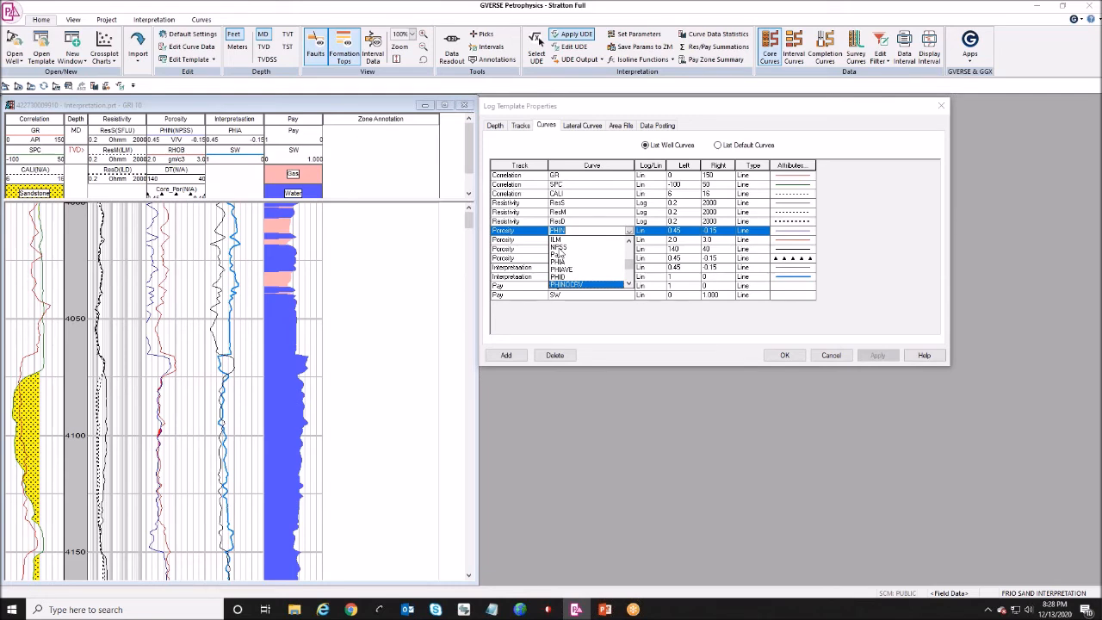
click(706, 332)
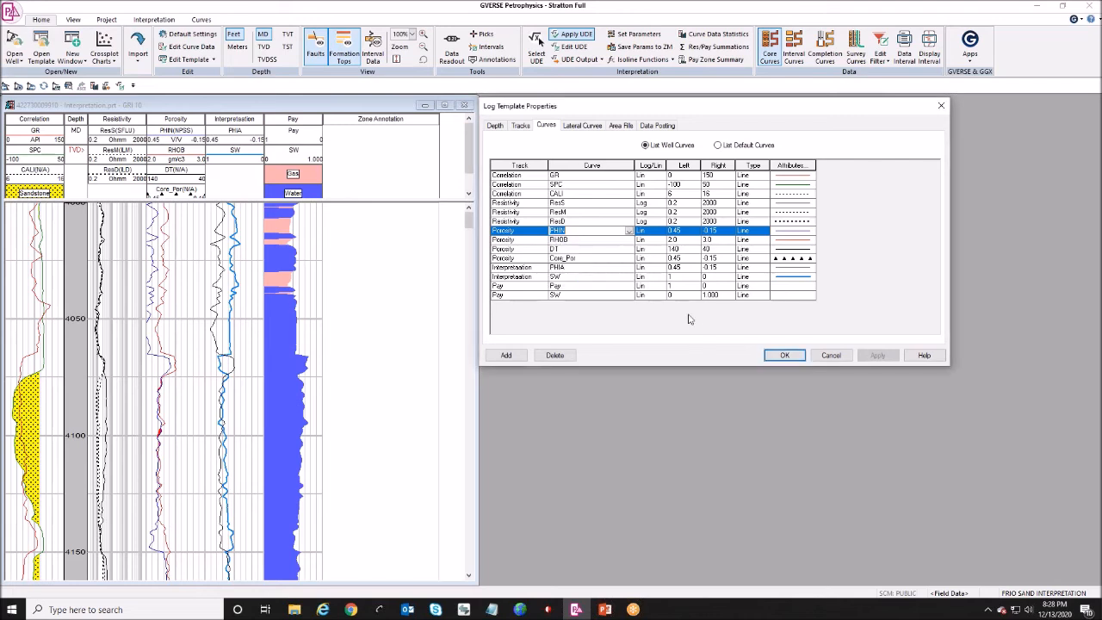
double_click(787, 238)
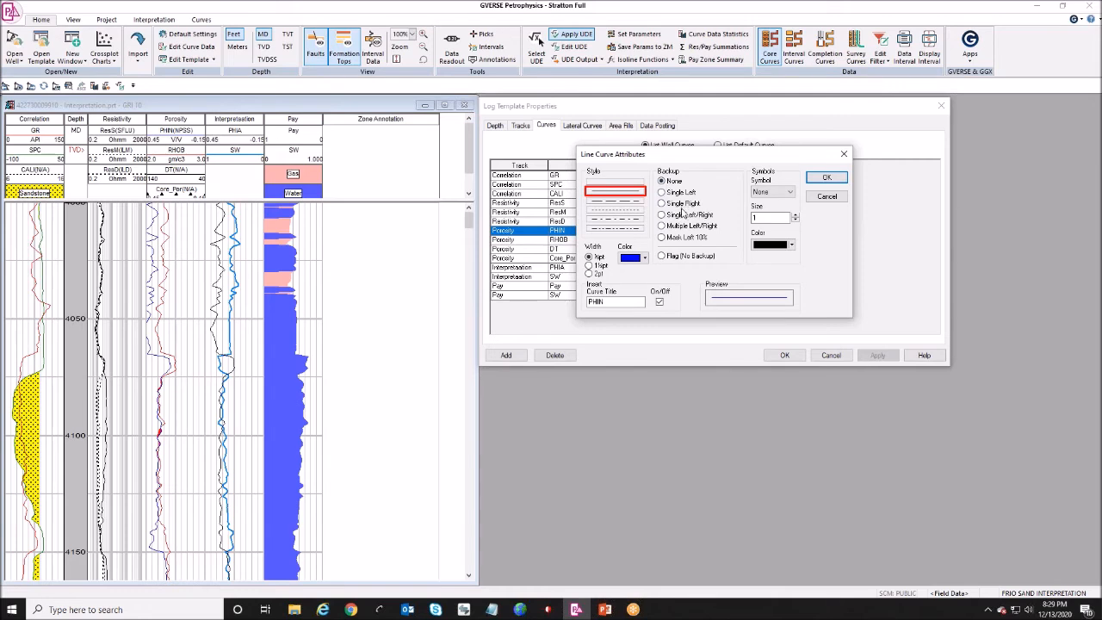
click(824, 197)
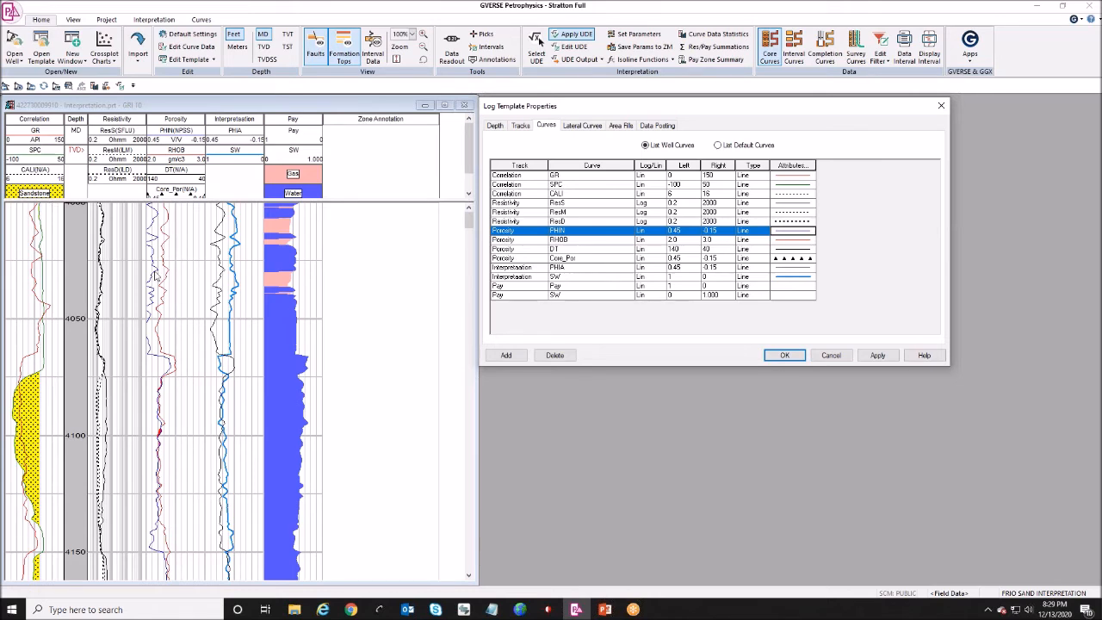
Step: Review the template's area fills, examining the boundaries of the Sandstone fill and the pattern of the Gas Effect fill
click(615, 127)
key(Return)
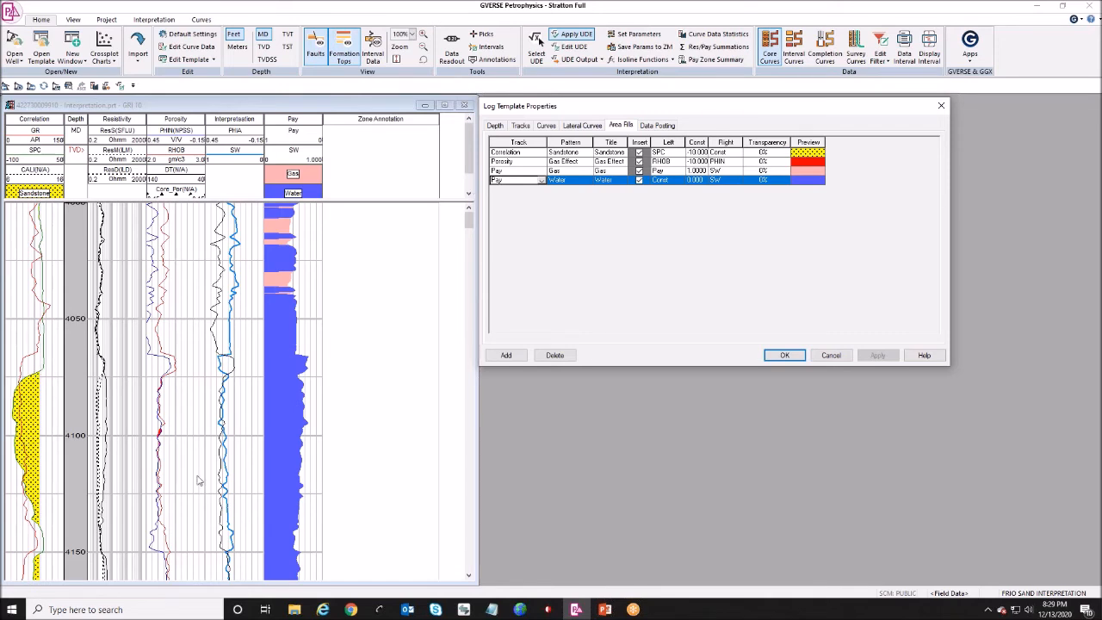
click(671, 154)
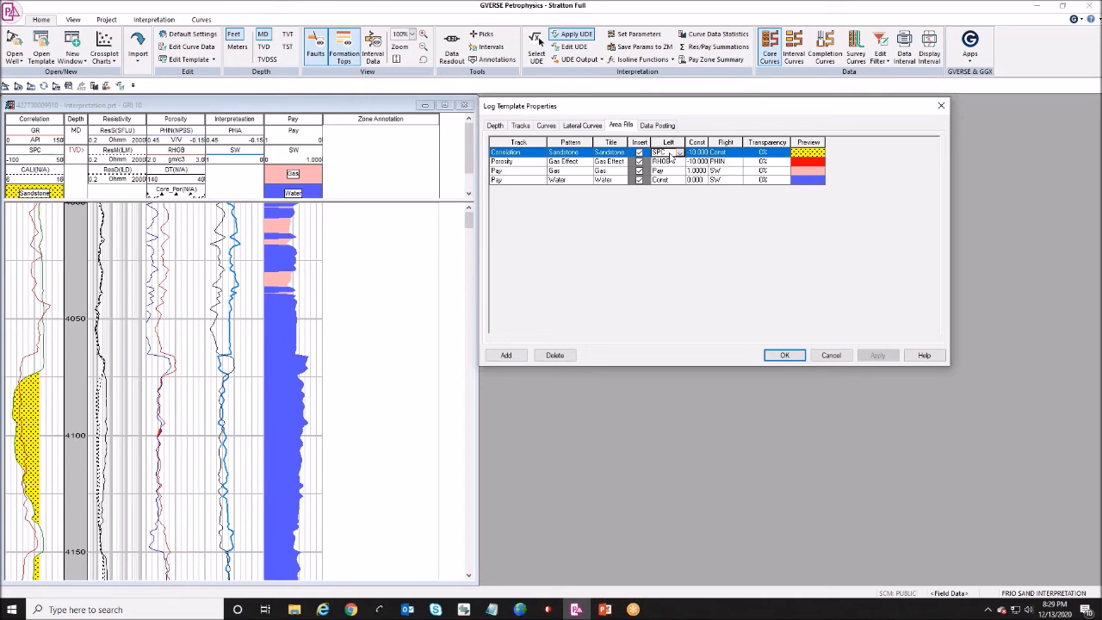
click(698, 153)
click(720, 152)
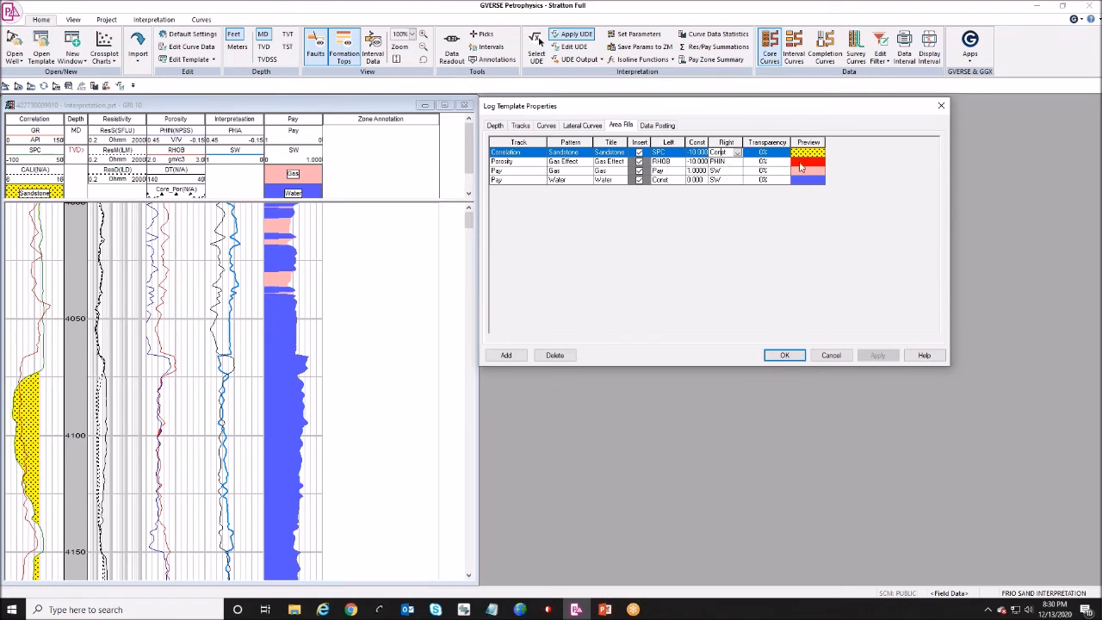
click(577, 167)
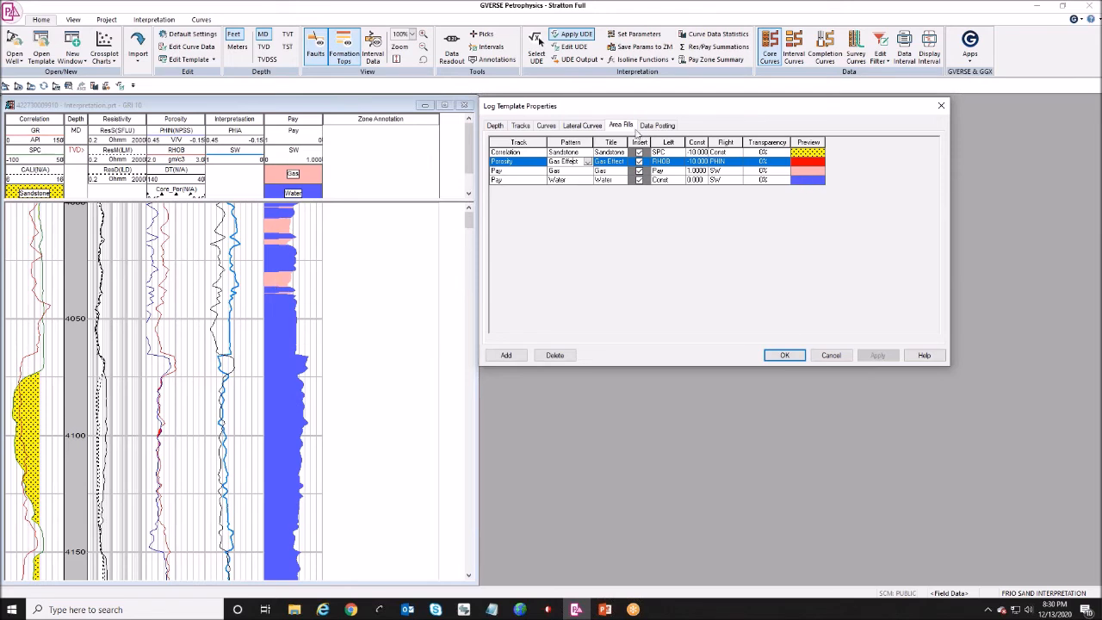
Step: Review the template's data postings, and switch to WellBase Information Manager to examine the well's perforation depths
click(649, 127)
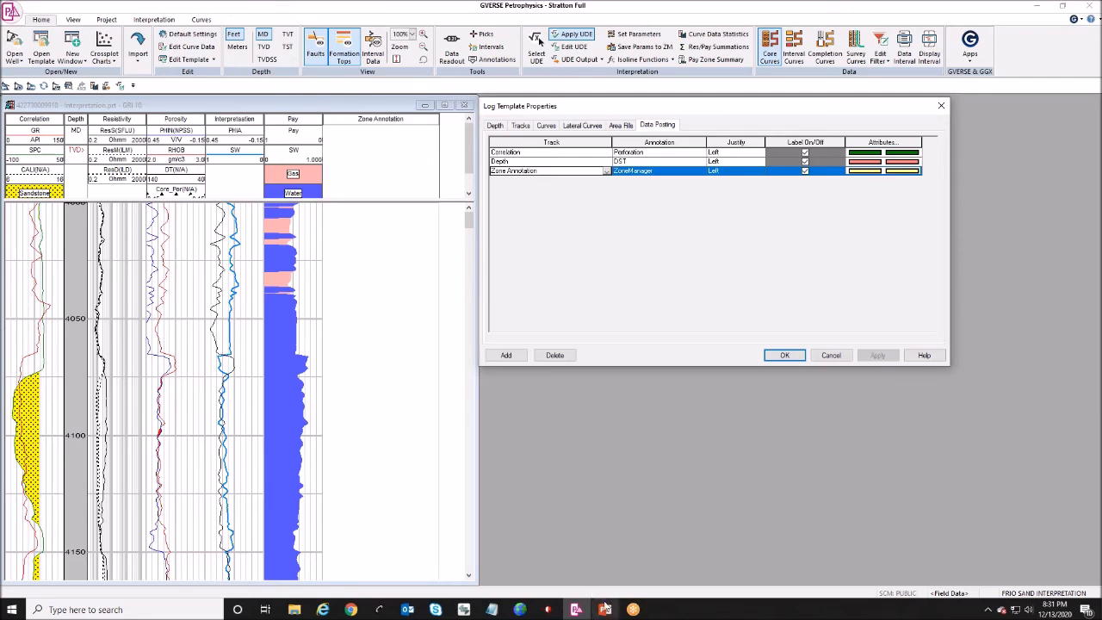
click(548, 610)
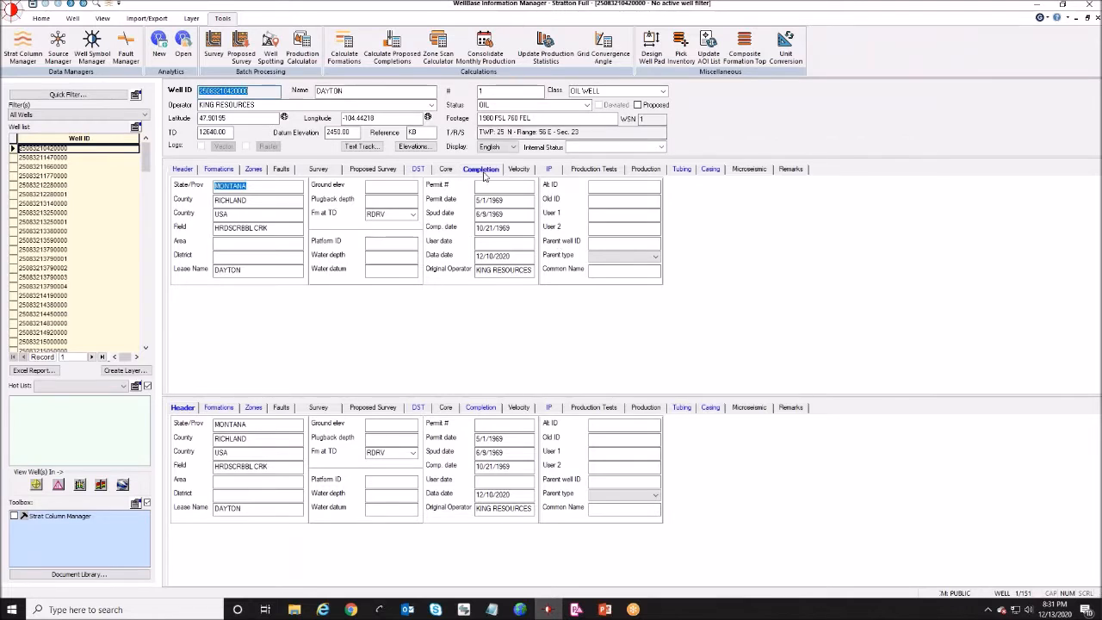
click(484, 171)
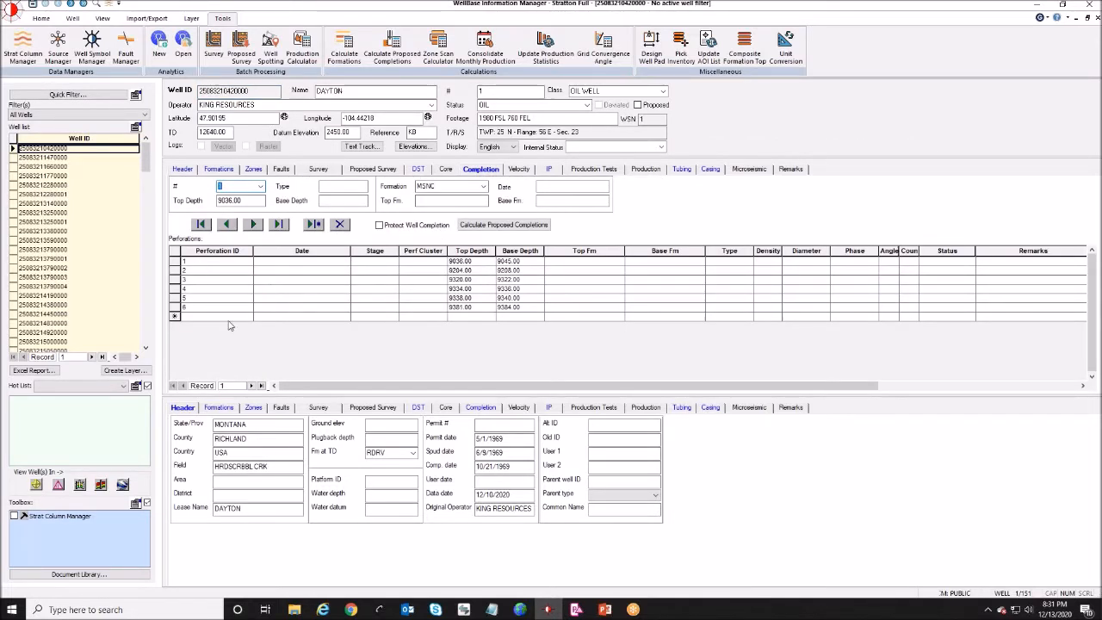
click(471, 270)
click(472, 272)
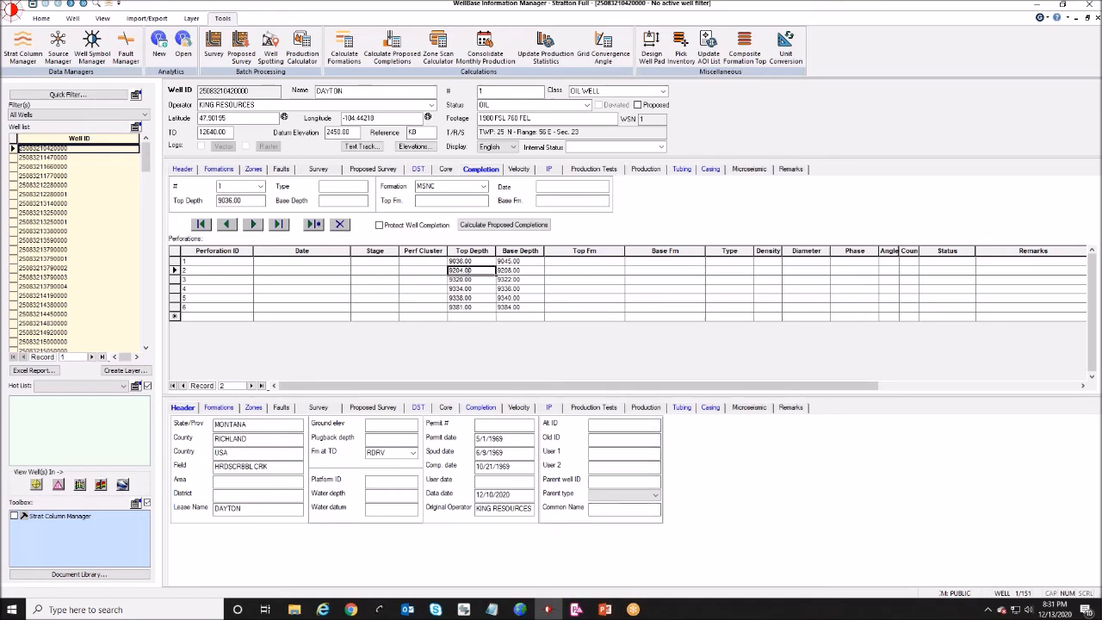
Step: Switch back to GVERSE Petrophysics, accept the template properties, and view the F11 zone annotation on the GRI 10 log
click(576, 609)
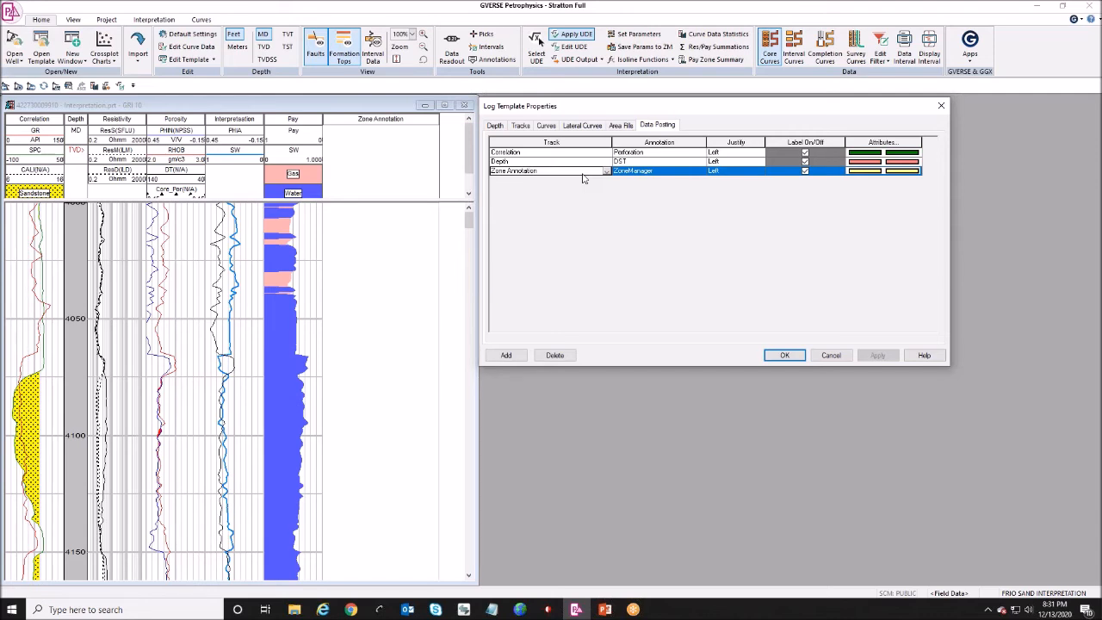
click(776, 357)
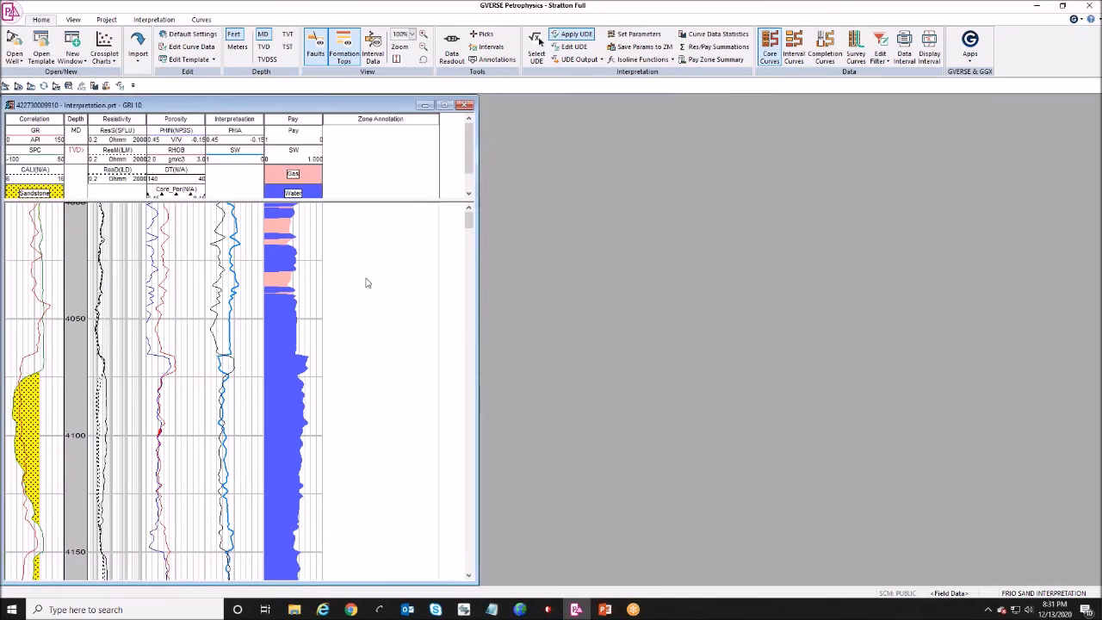
drag(470, 220, 464, 465)
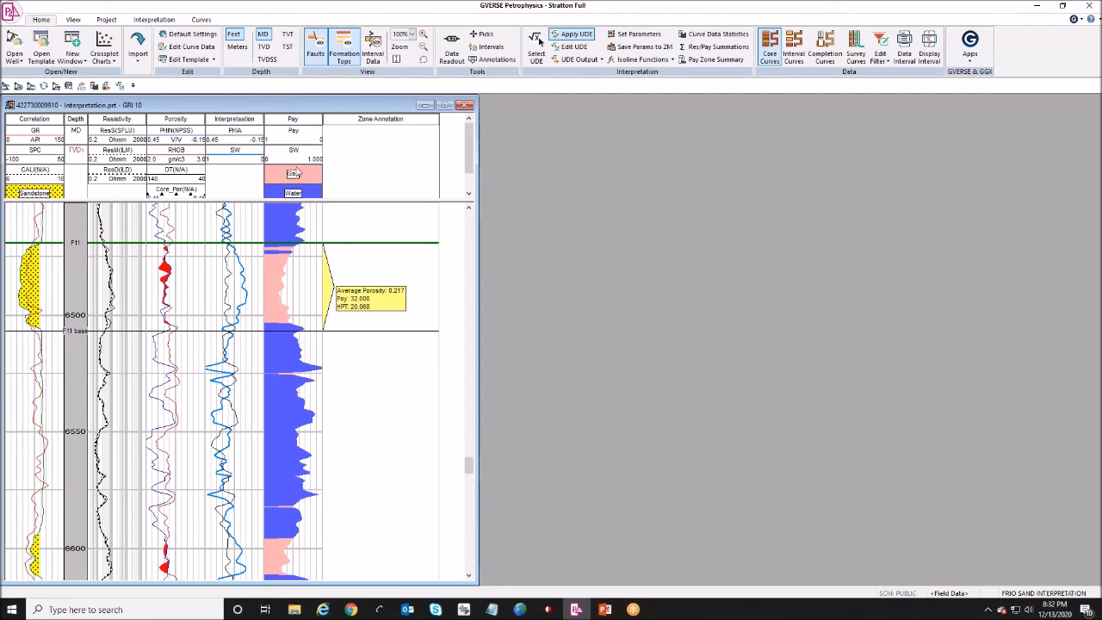
Step: Switch to WellBase Information Manager and examine the formation tops of the DAYTON well and the GRI 10 well
click(548, 610)
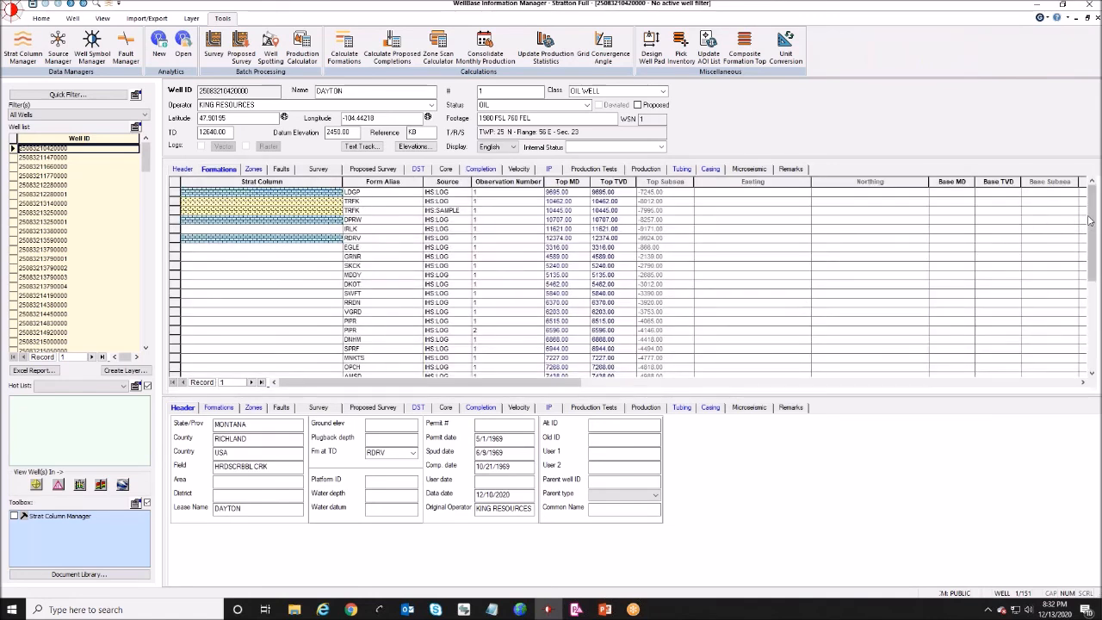
drag(1091, 222, 1091, 315)
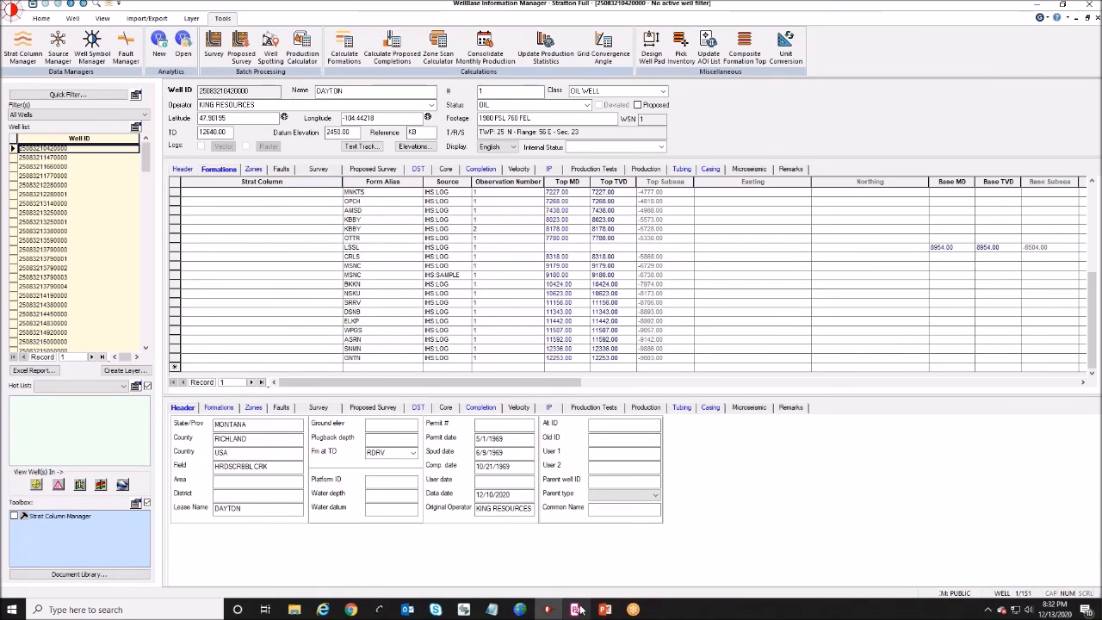
drag(146, 161, 146, 330)
click(69, 240)
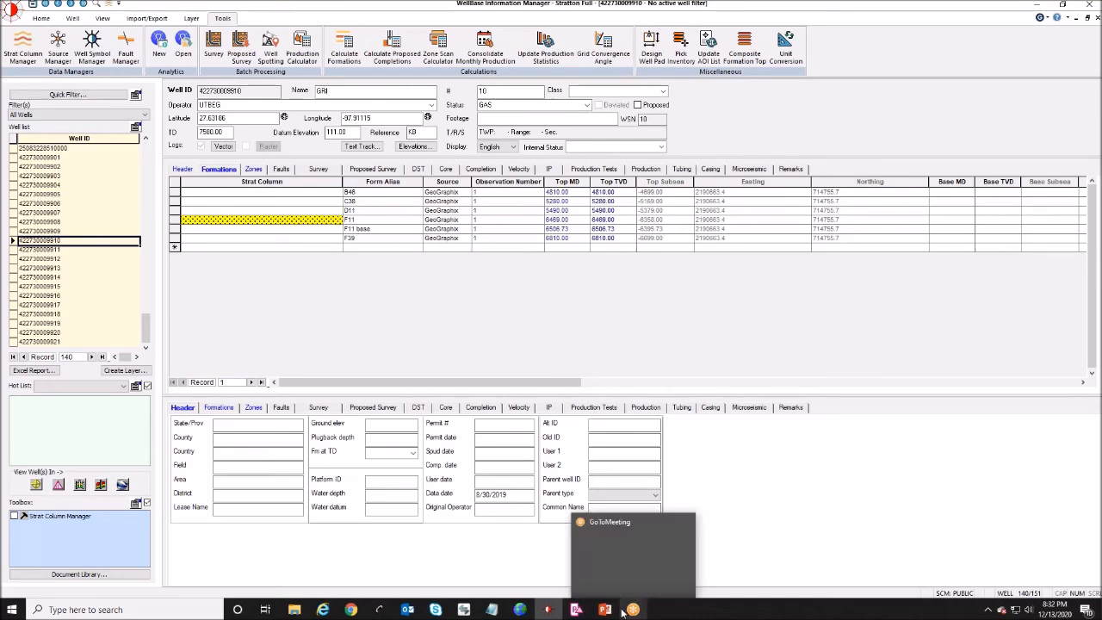
Step: Switch back to GVERSE Petrophysics and review which formation tops are selected for display on the log
click(582, 610)
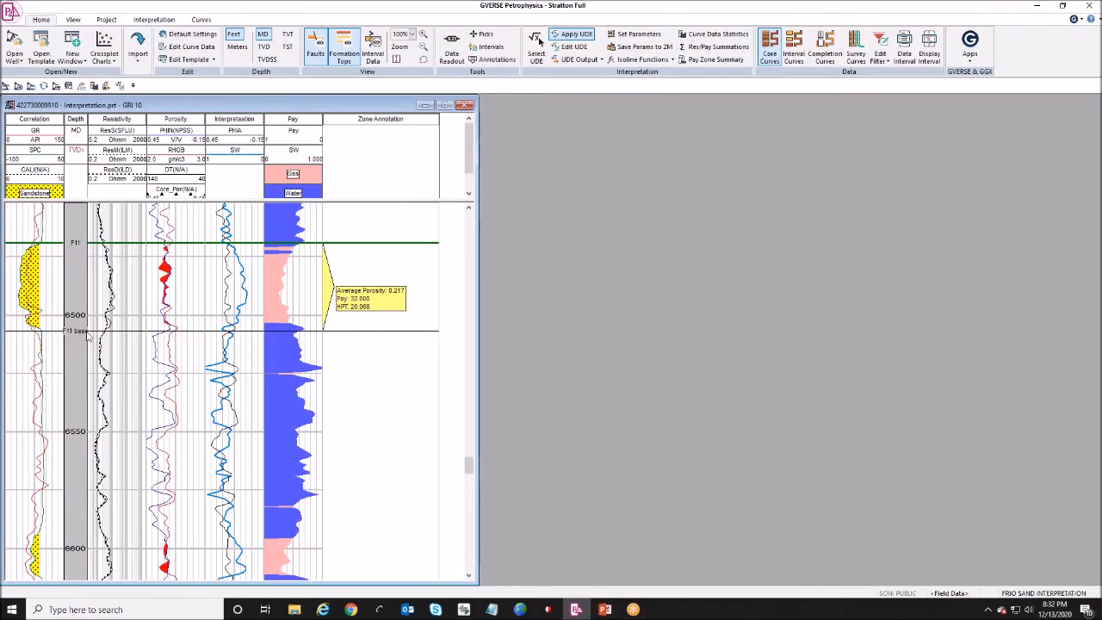
click(346, 45)
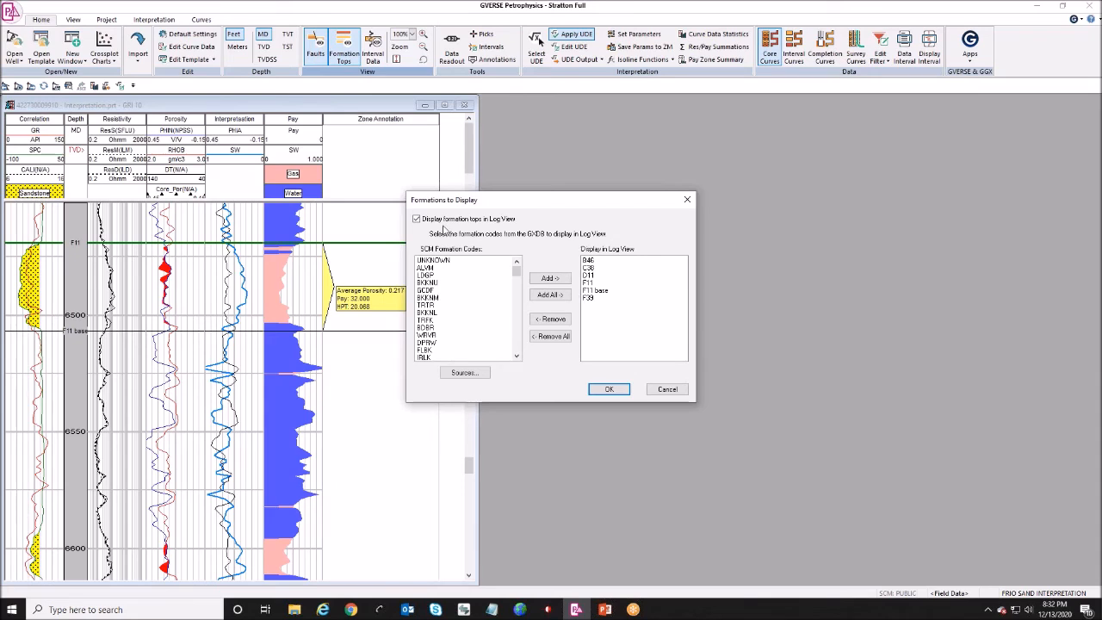
click(608, 389)
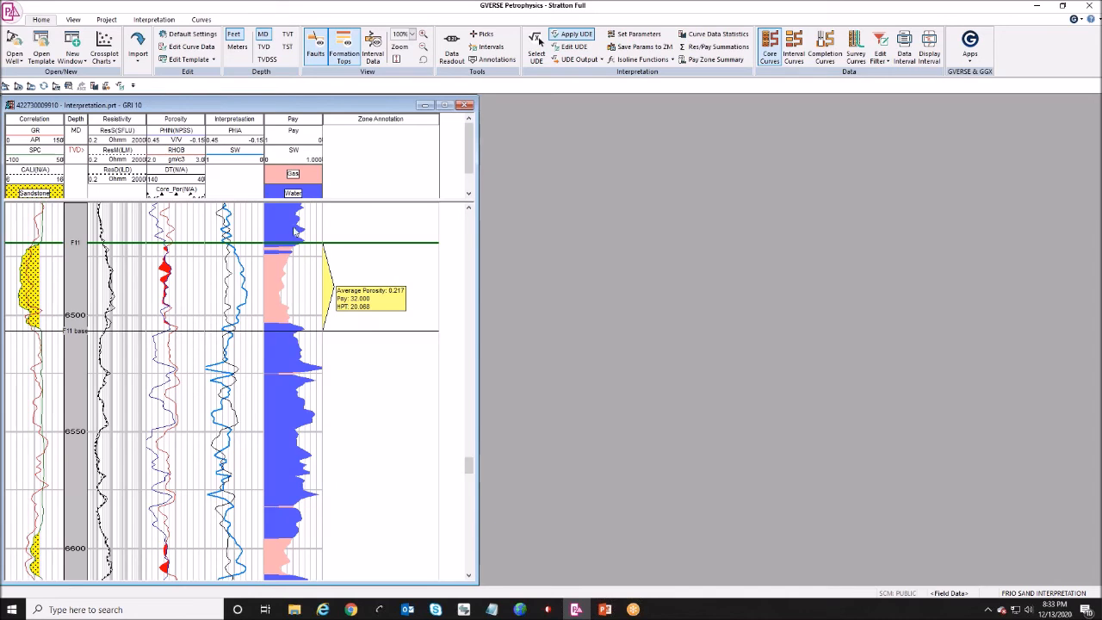
Step: Examine the user-defined equation sets available at System level and return to the Project sets
click(152, 20)
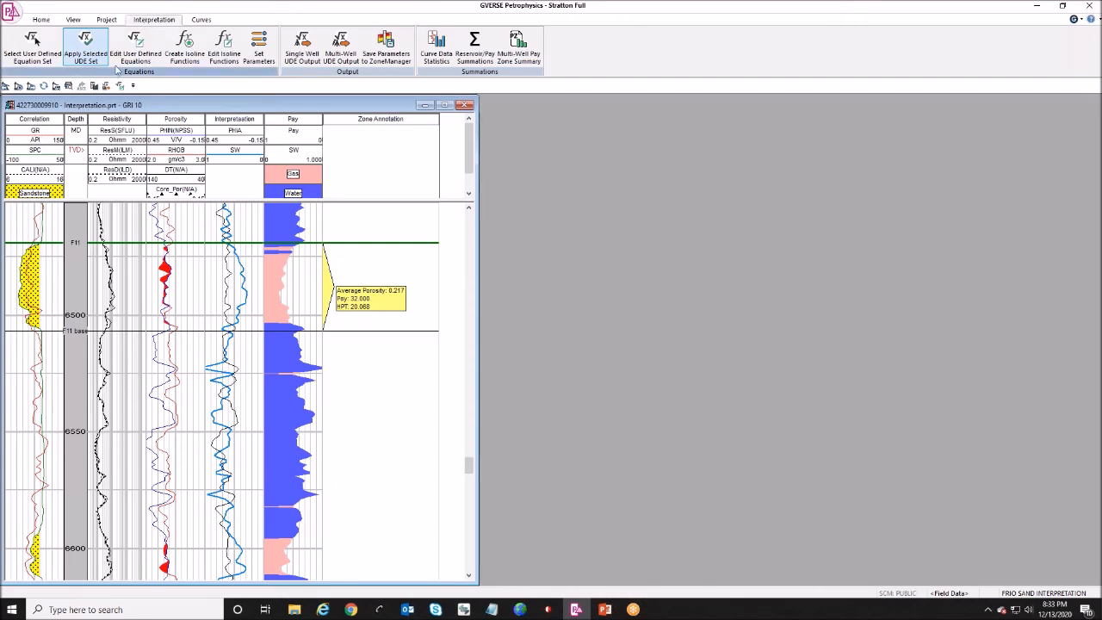
click(34, 55)
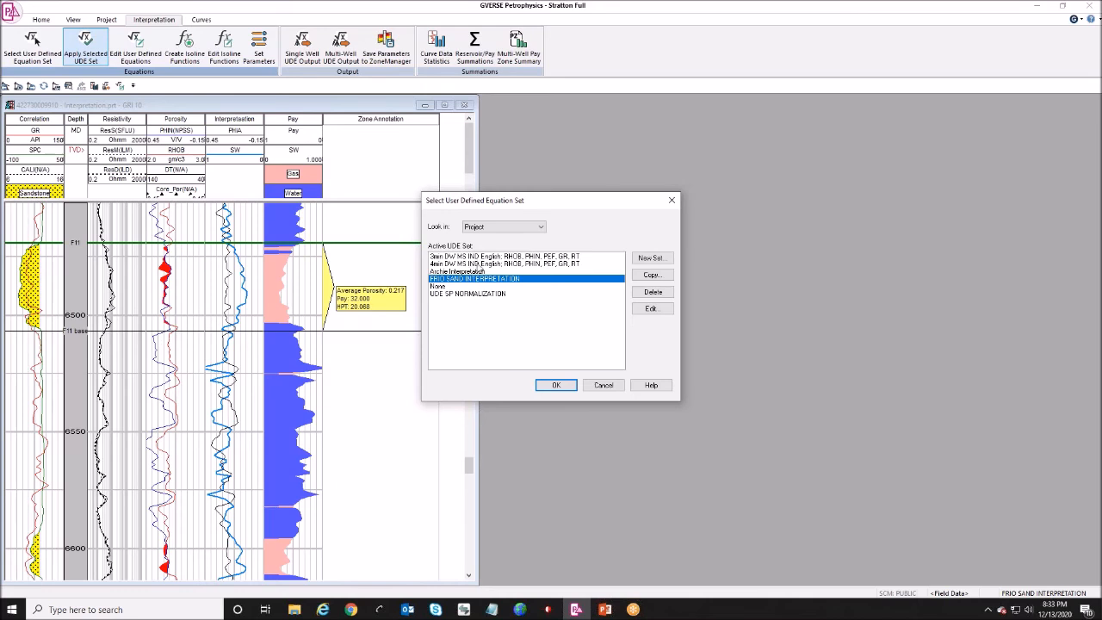
click(527, 230)
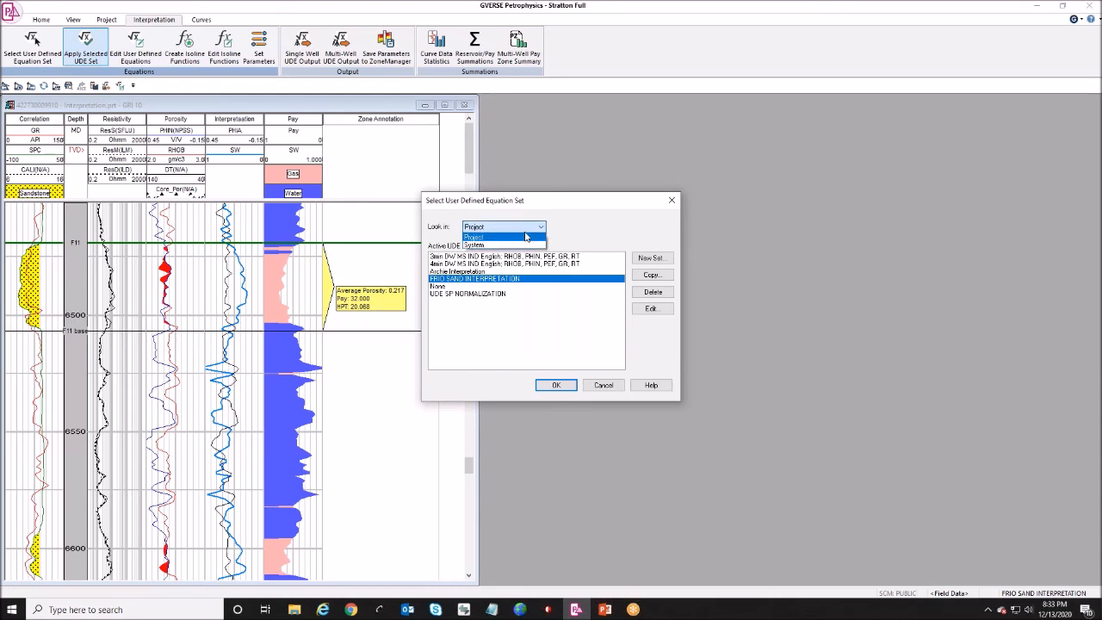
click(497, 248)
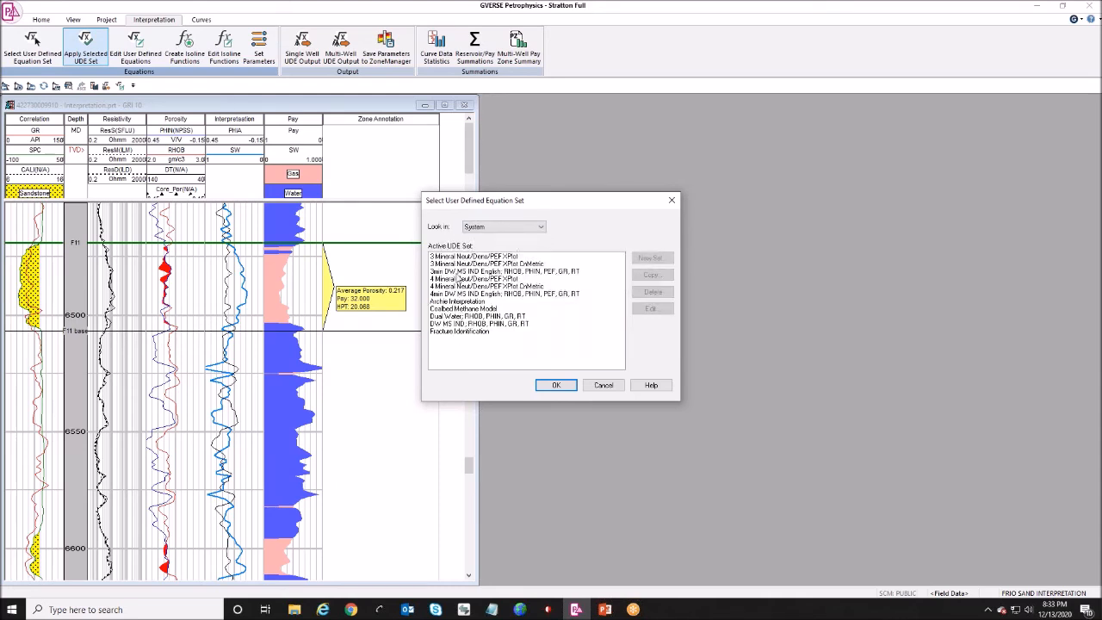
click(486, 228)
click(490, 237)
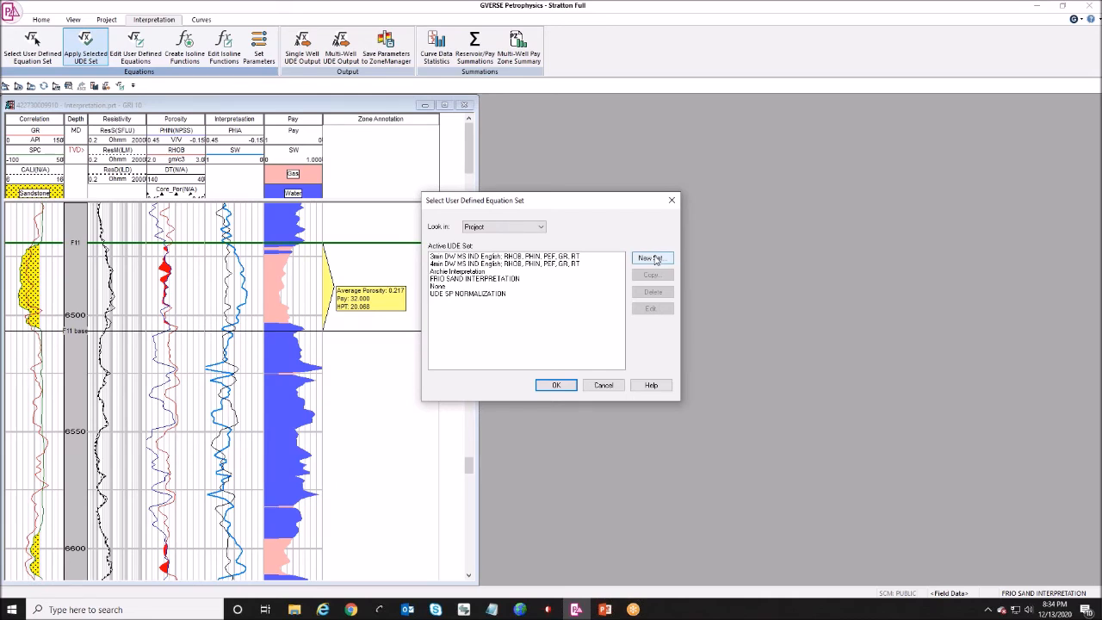
Step: Open the FRIO SAND INTERPRETATION equation set for editing, with the editor made taller and the equation text smaller
click(479, 280)
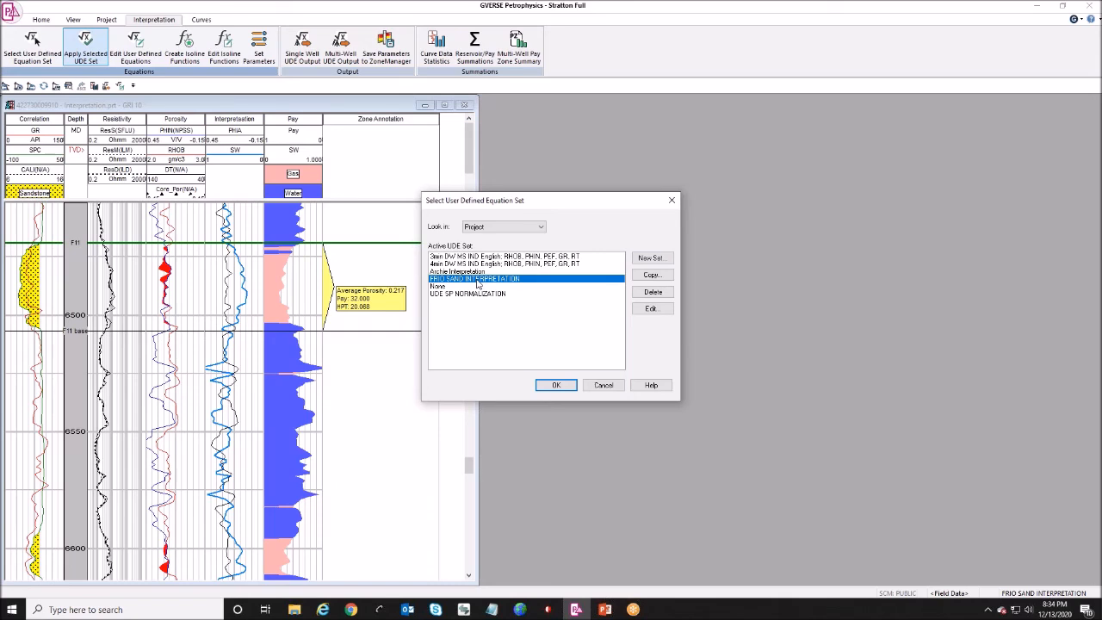
click(651, 312)
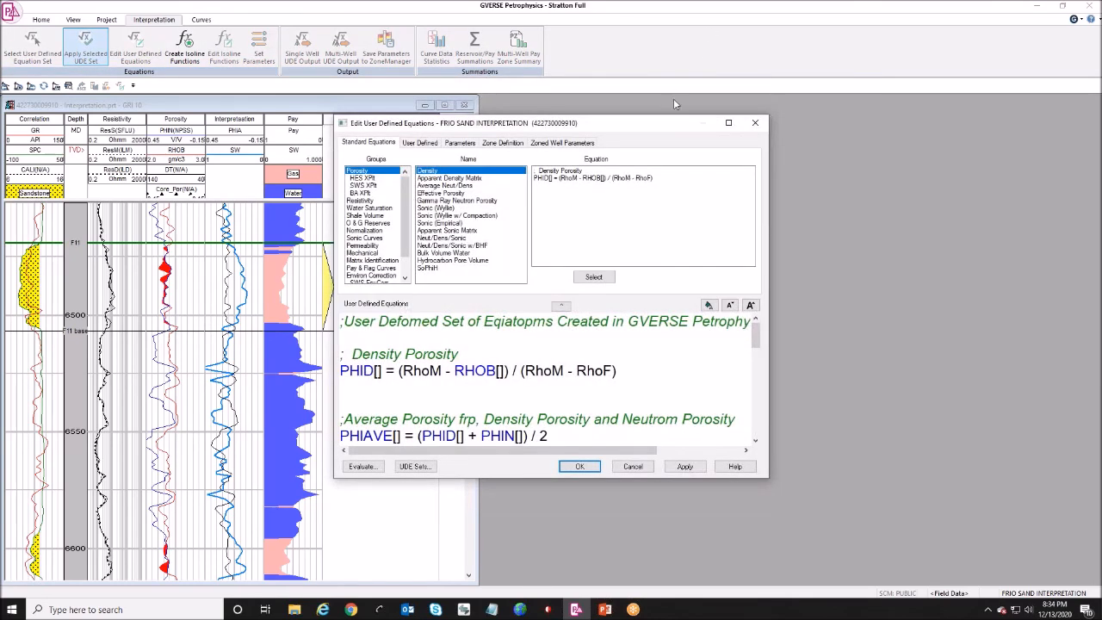
drag(661, 116, 661, 1)
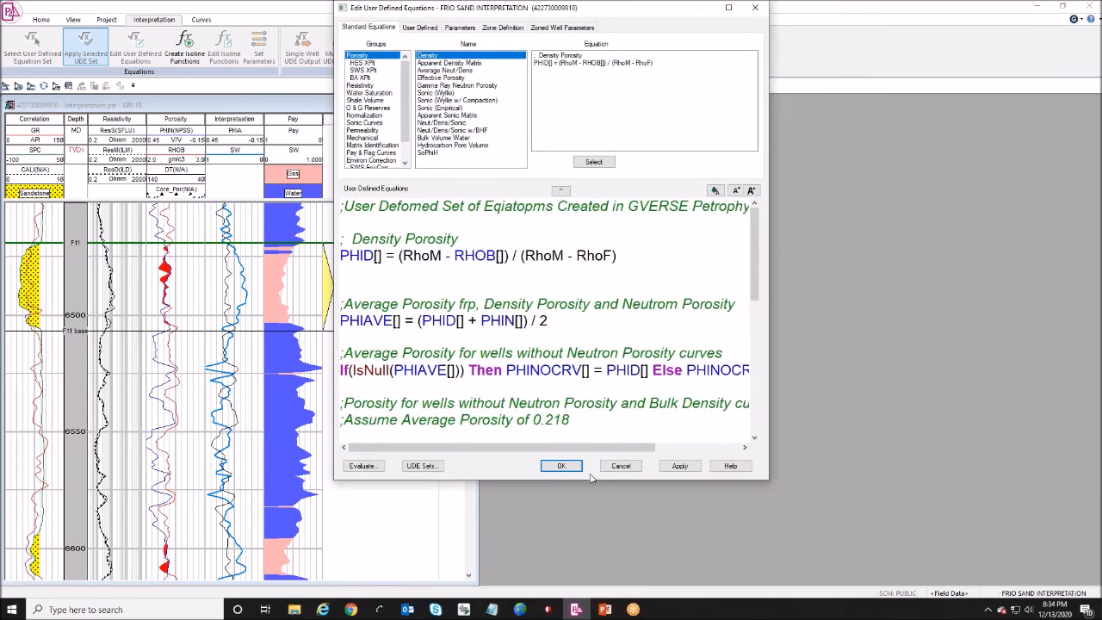
drag(593, 480, 594, 575)
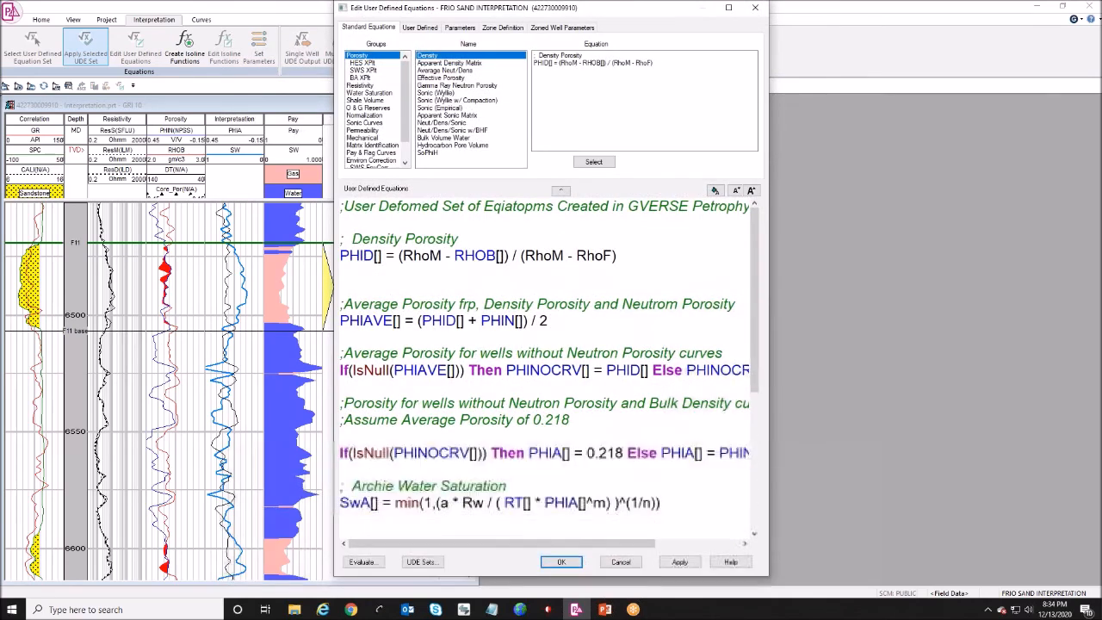
click(736, 195)
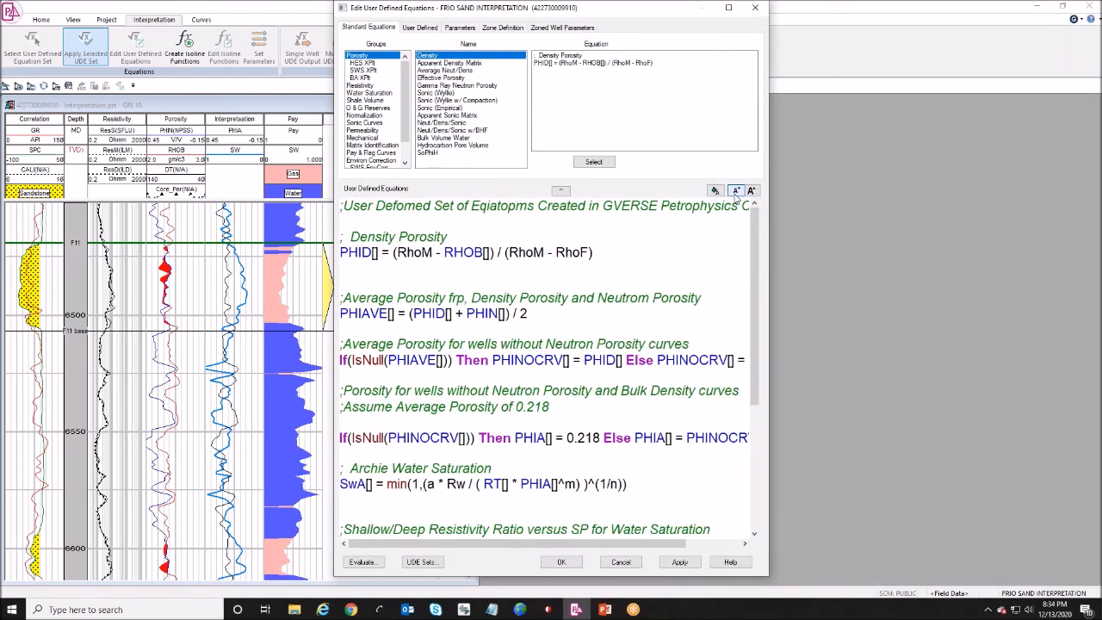
click(736, 196)
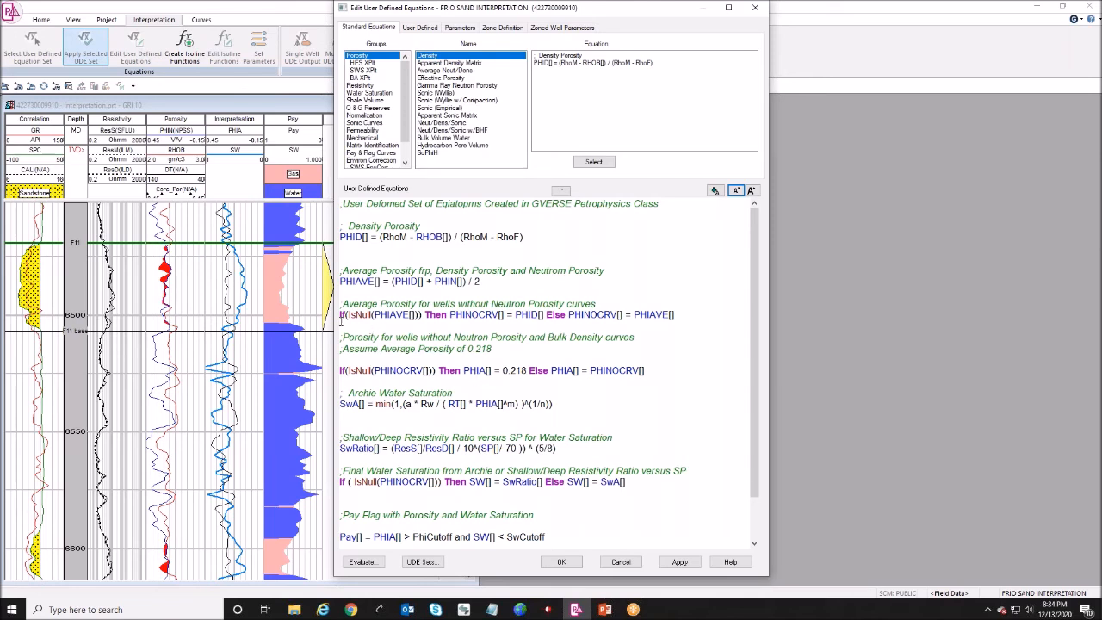
Step: Try removing the "e" from the keyword Then in the first PHINOCRV equation, and put the letter back
click(342, 315)
double_click(435, 315)
click(446, 317)
key(BackSpace)
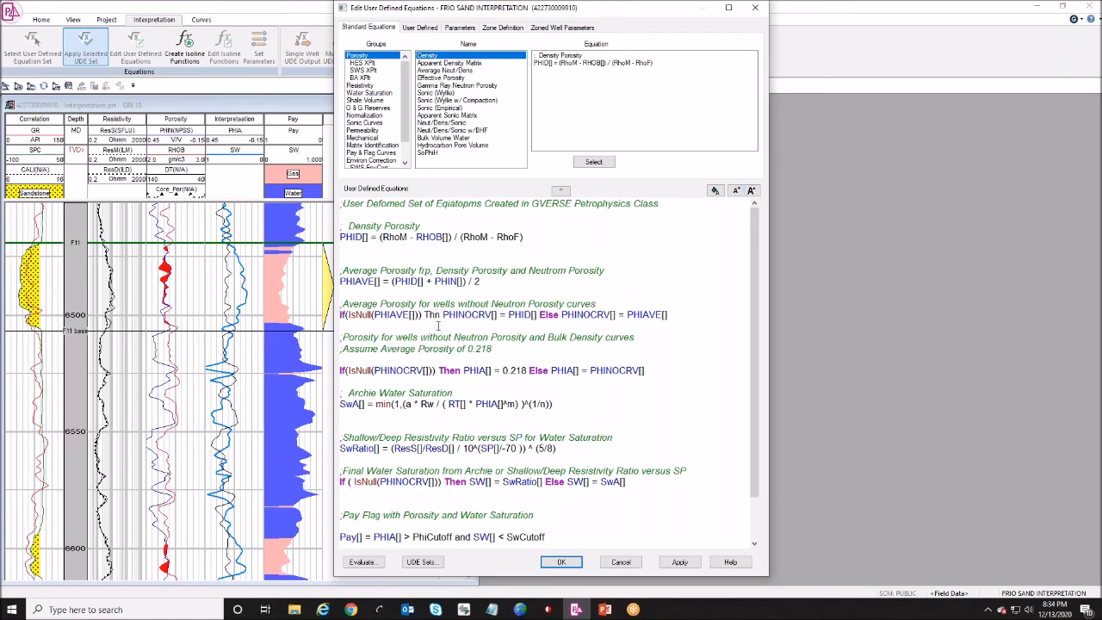
text(e)
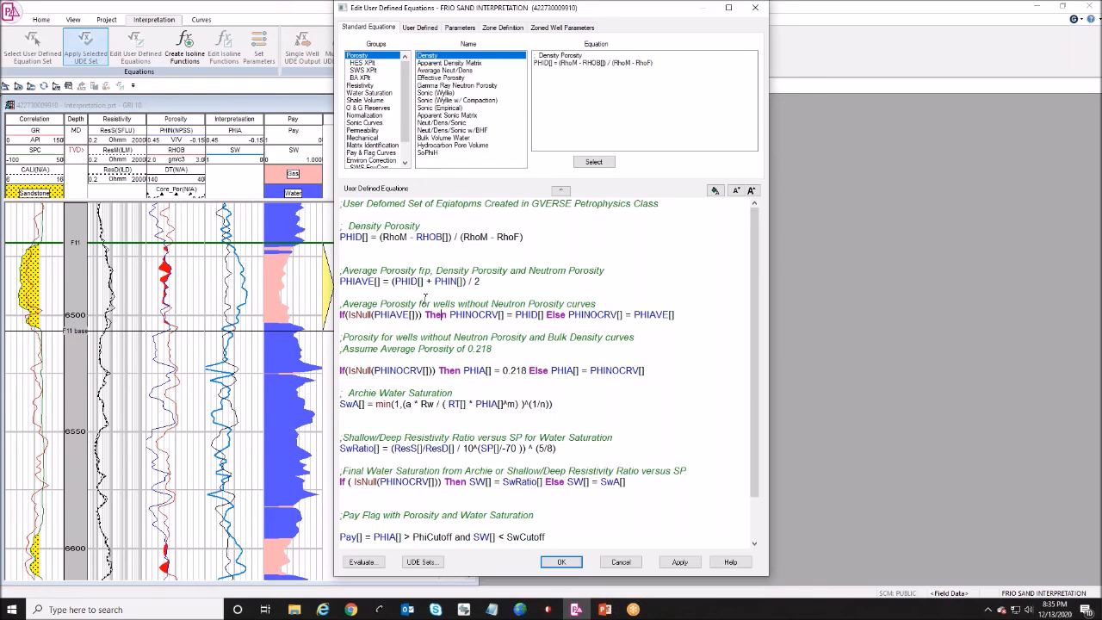
Step: Browse the standard equation groups, including Water Saturation, Shale Volume, Mechanical, Matrix Identification, and Pay & Flag Curves
click(360, 93)
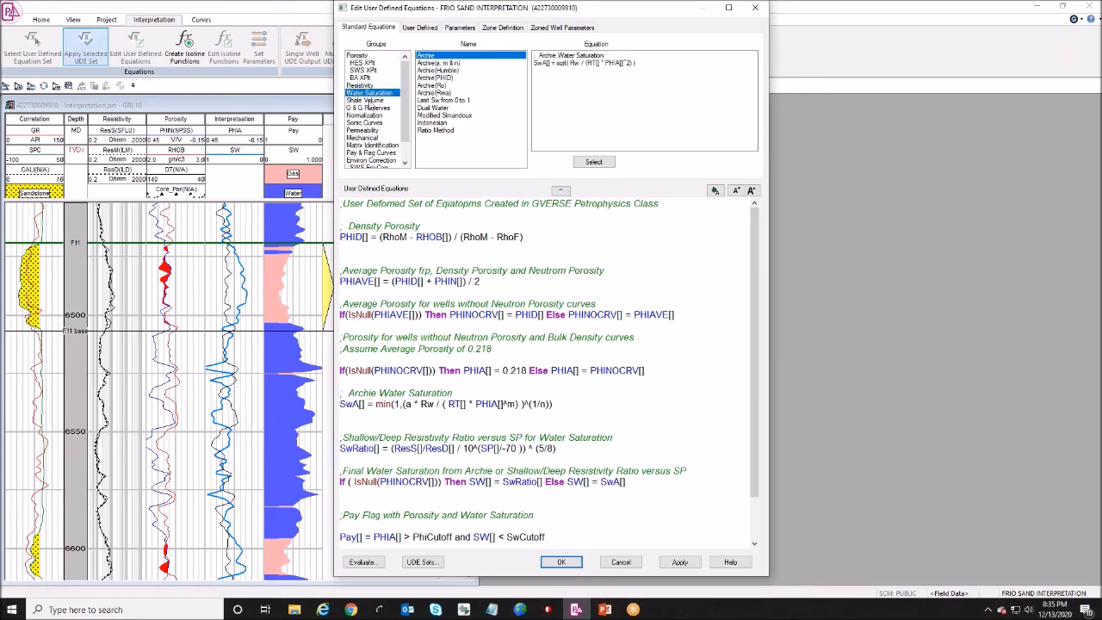
click(367, 101)
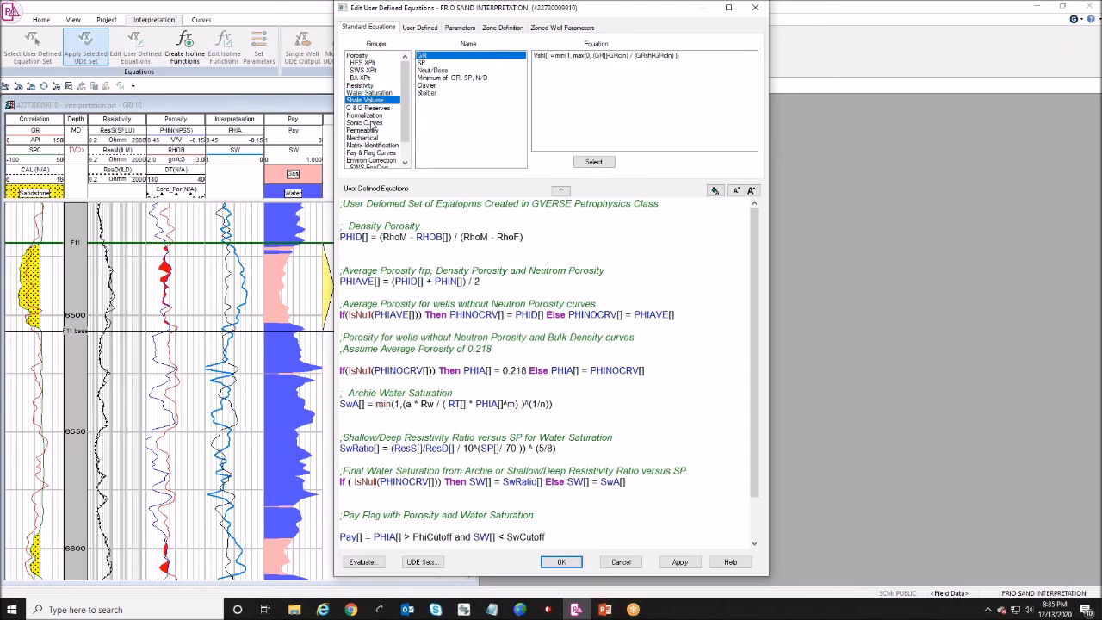
click(371, 129)
click(371, 139)
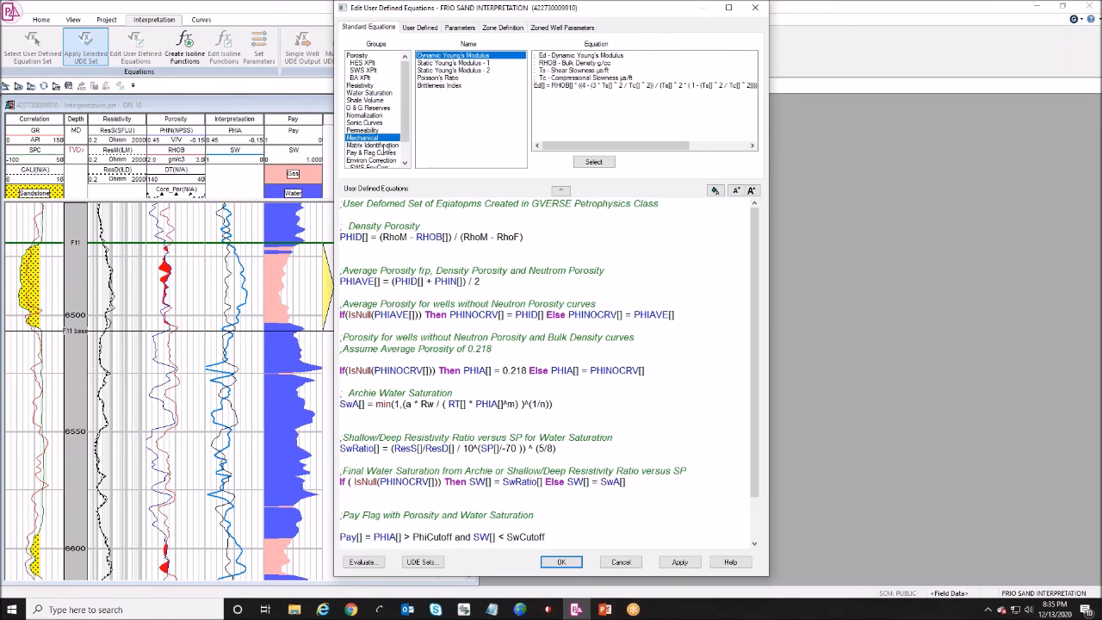
click(379, 144)
scroll(379, 150, down, 1)
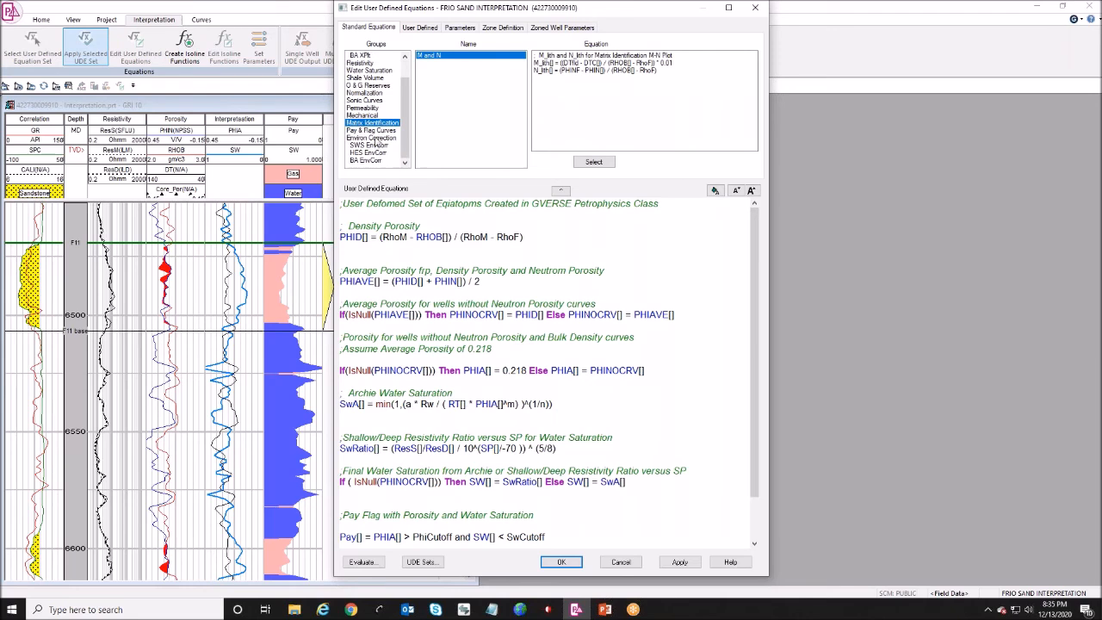
click(379, 131)
scroll(364, 131, up, 1)
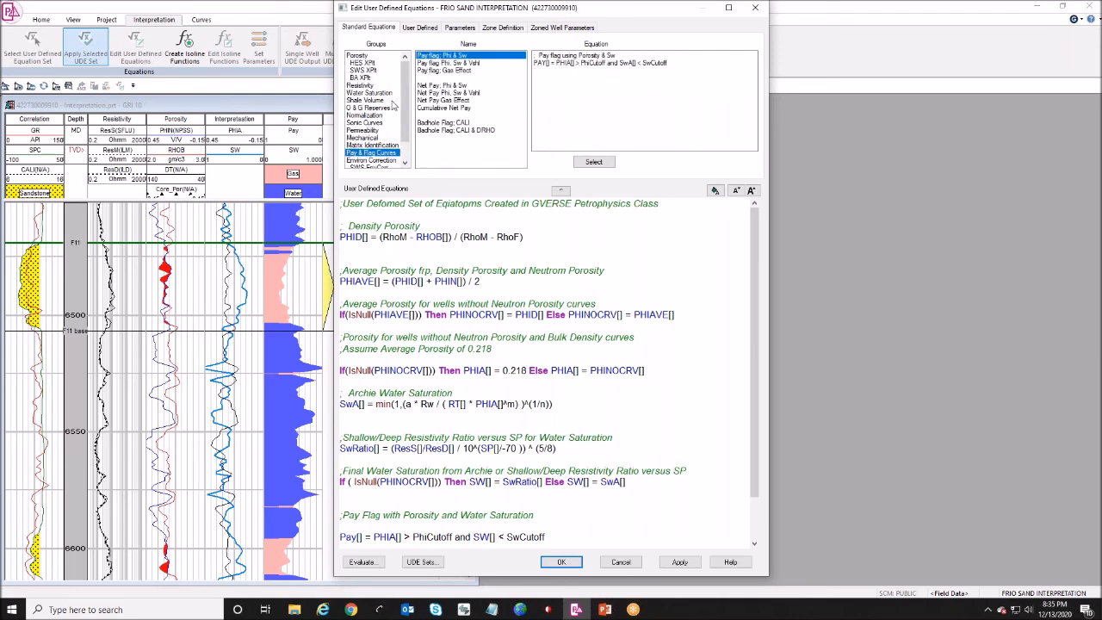
Step: Insert the standard Archie water saturation equation from the Water Saturation group into the user-defined equations
click(377, 92)
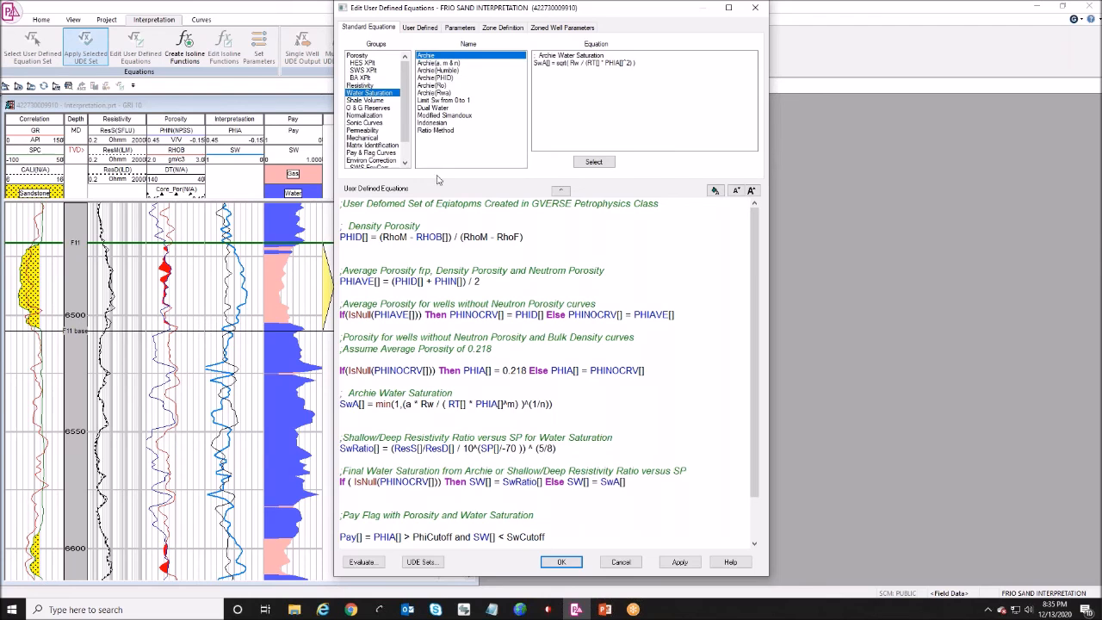
click(580, 66)
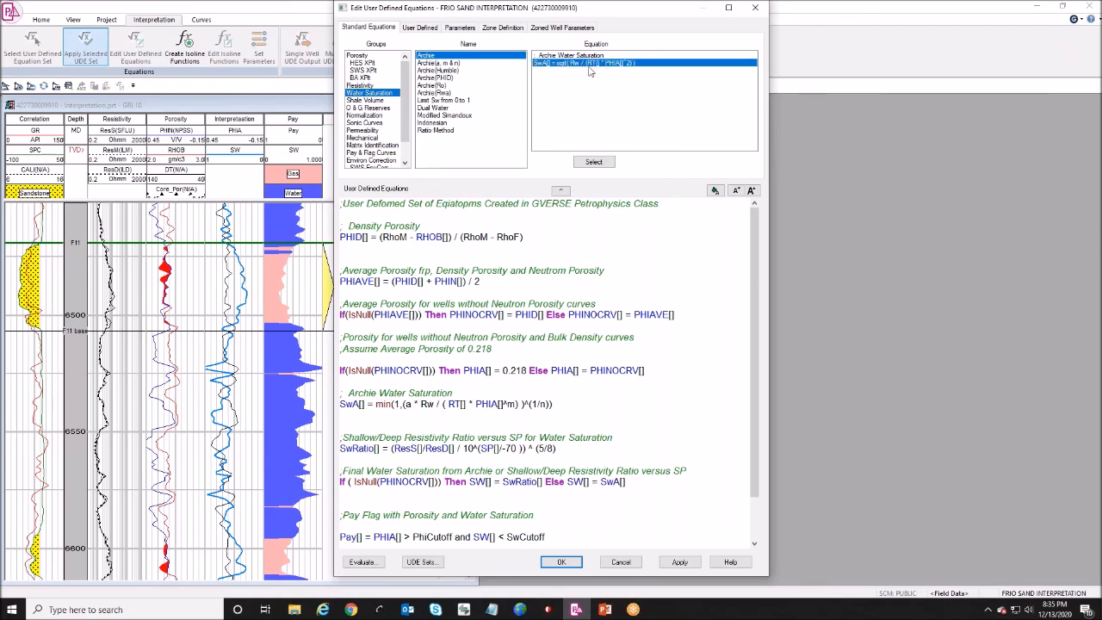
click(594, 161)
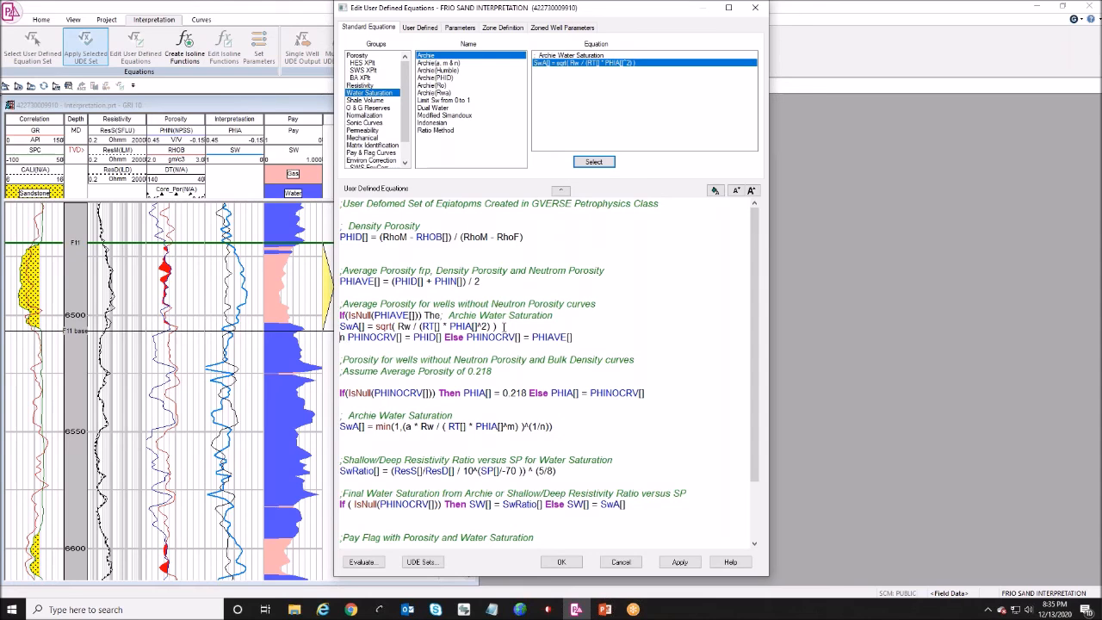
Step: Remove the inserted Archie equation and its comment, and restore the keyword Then and the single-line PHINOCRV equation
drag(347, 336, 329, 326)
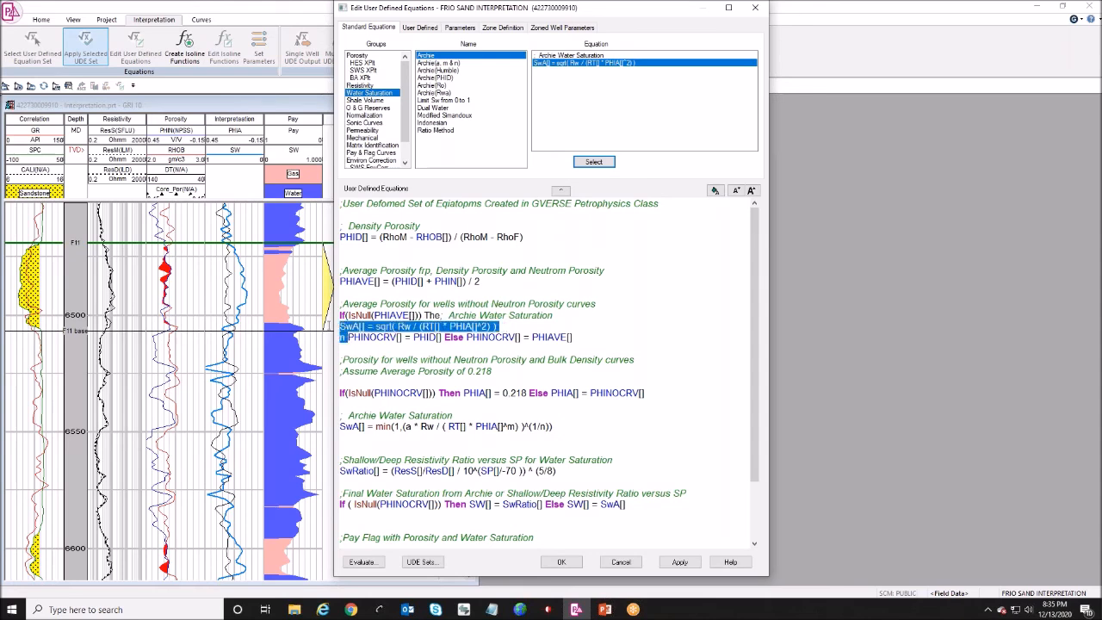
key(Delete)
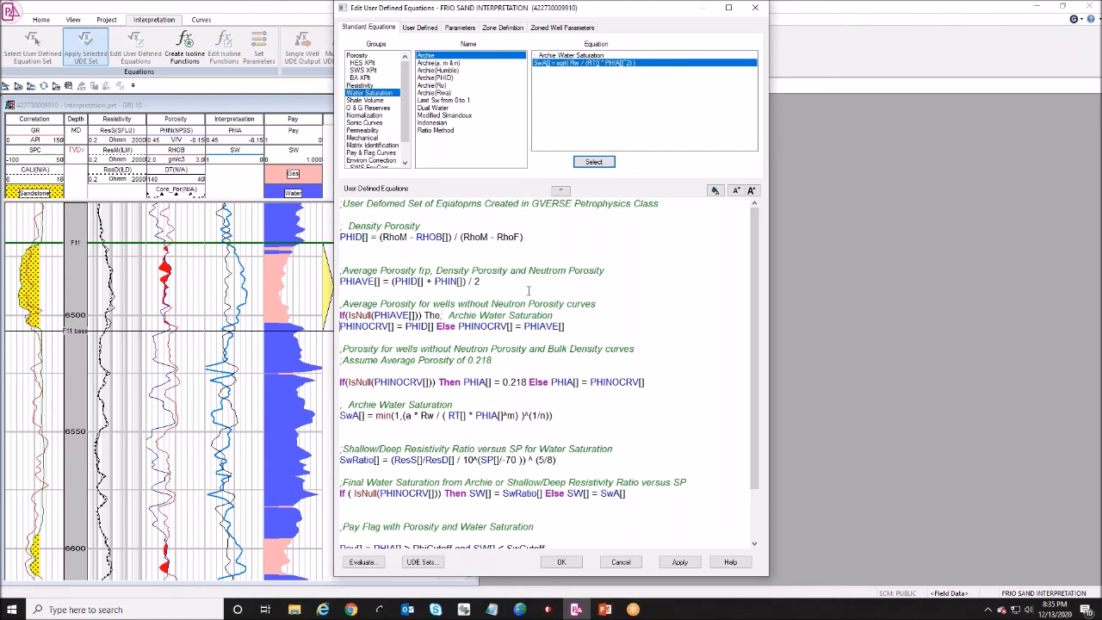
drag(553, 315, 424, 316)
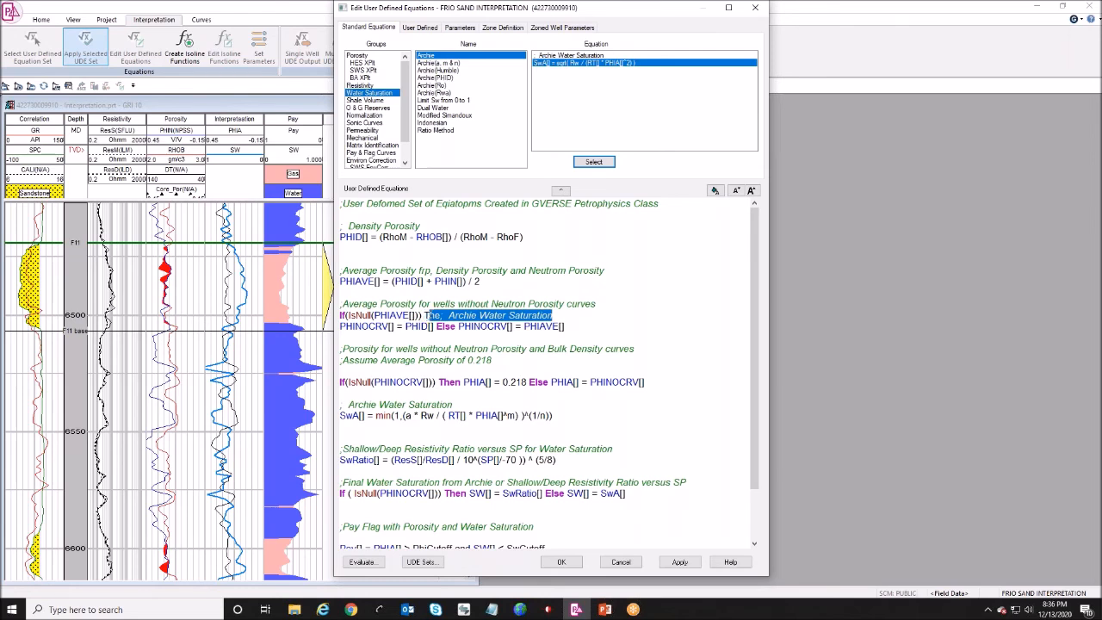
click(441, 317)
text(n)
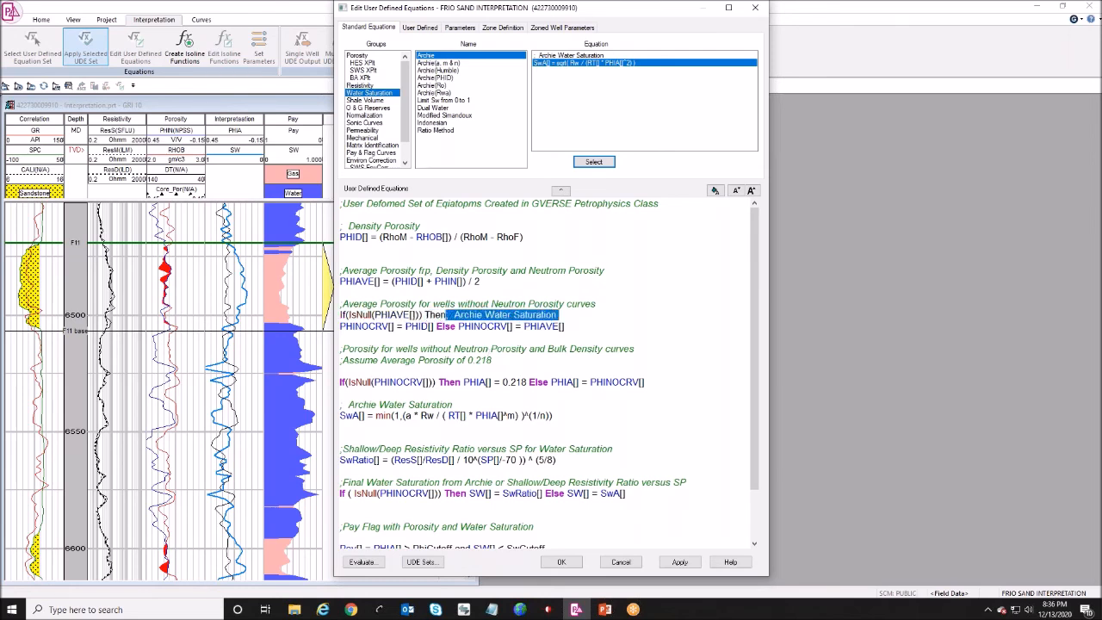
drag(448, 315, 564, 315)
key(Delete)
key(Delete)
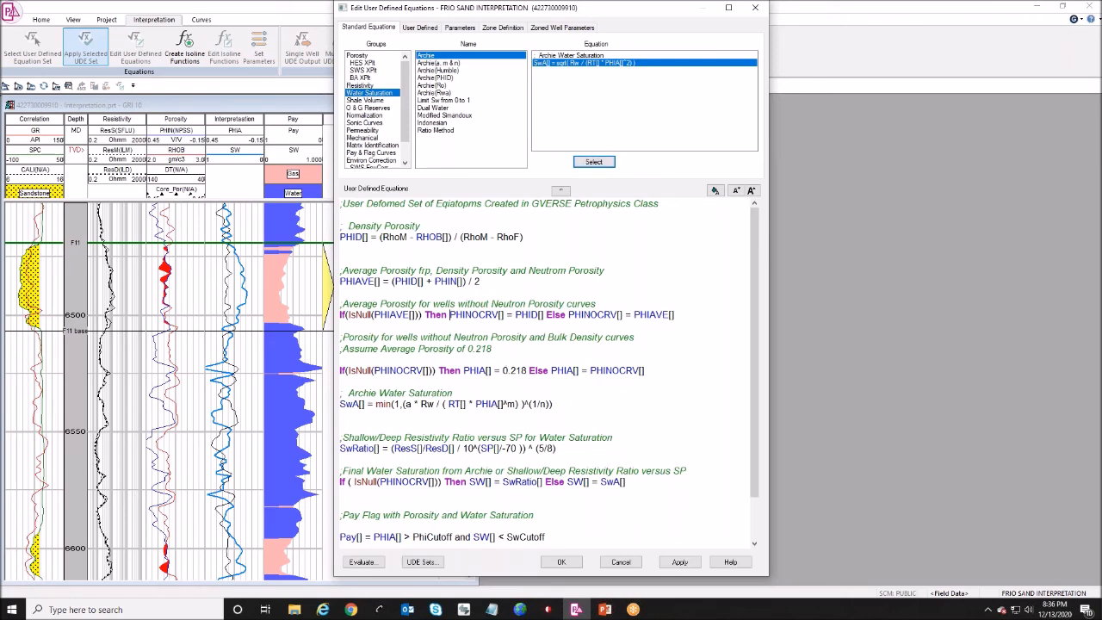
Step: Review the Density Porosity equation, examining its comment line, the PHID output curve and the RHOB input curve
click(351, 327)
drag(422, 227, 343, 226)
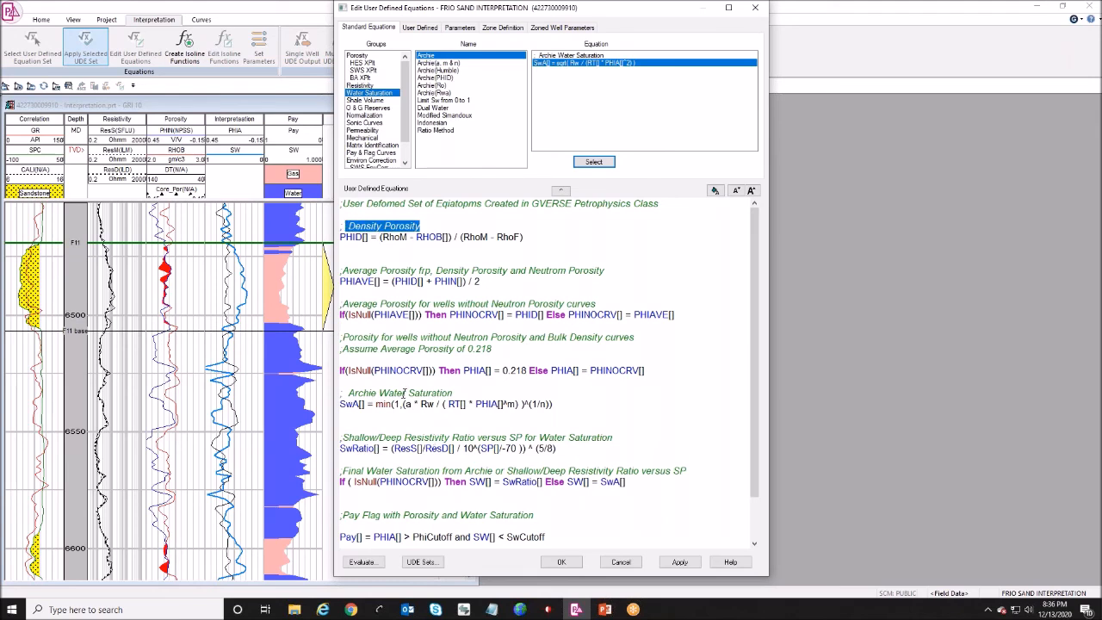
drag(340, 237, 367, 238)
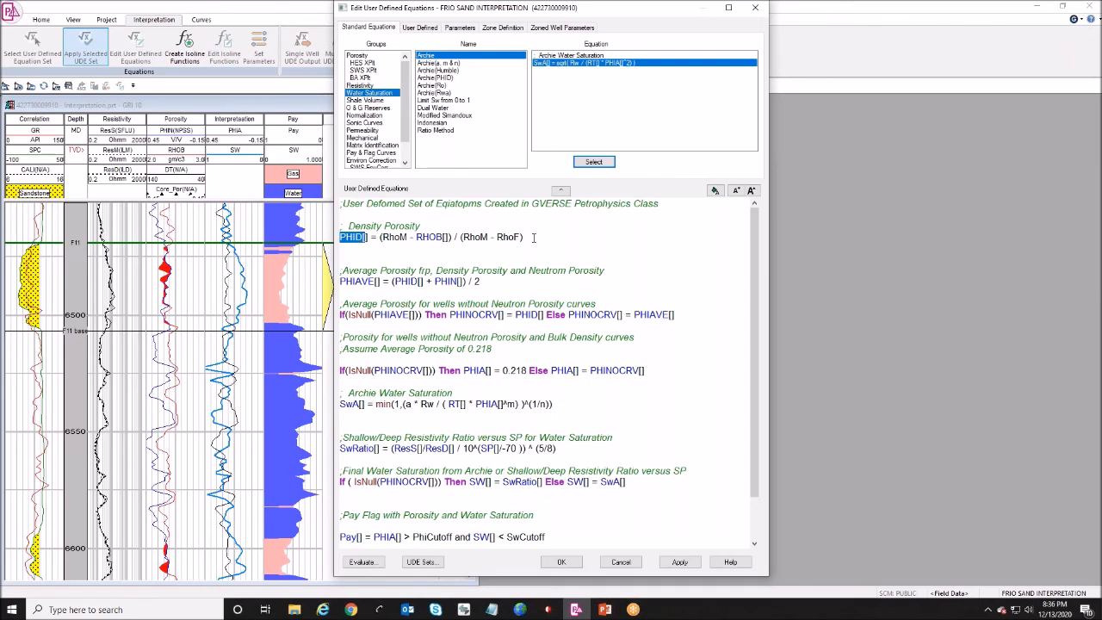
drag(417, 238, 450, 238)
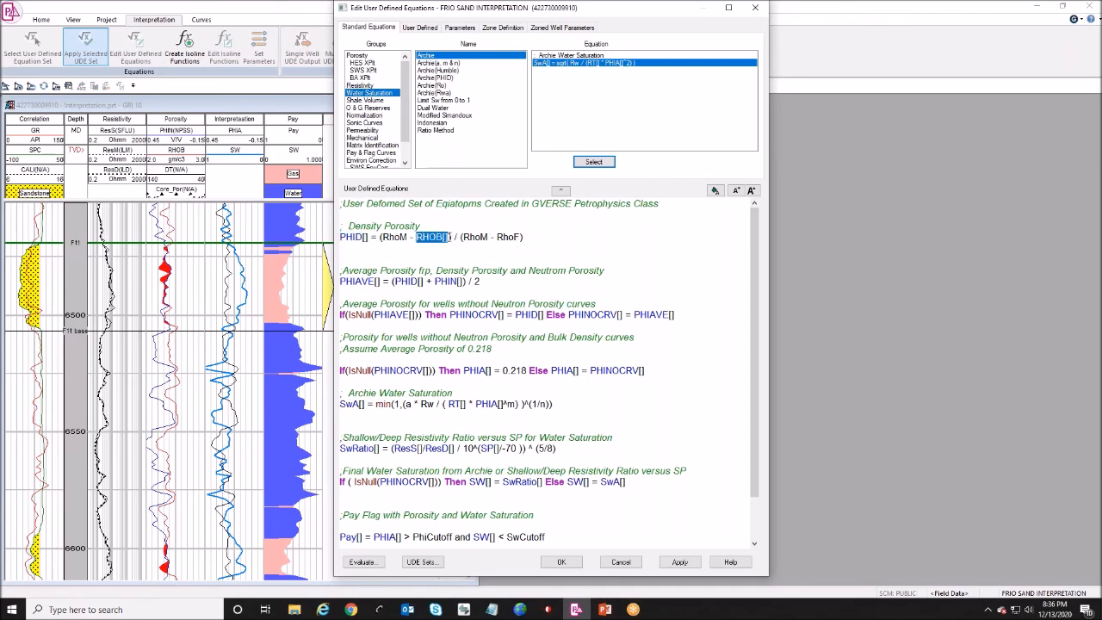
Step: Examine the RhoM, RHOB and PHID terms of the Density Porosity equation and how PHID feeds the PHIAVE average porosity equation
drag(381, 236, 408, 238)
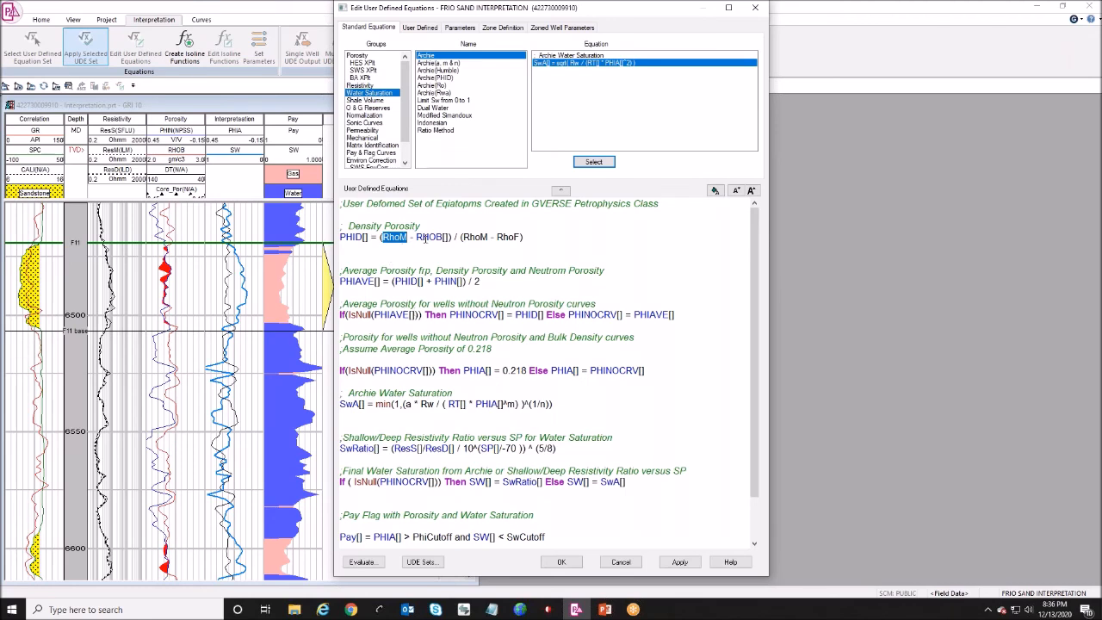
drag(417, 238, 443, 237)
drag(340, 238, 365, 238)
drag(394, 282, 421, 282)
drag(340, 281, 378, 281)
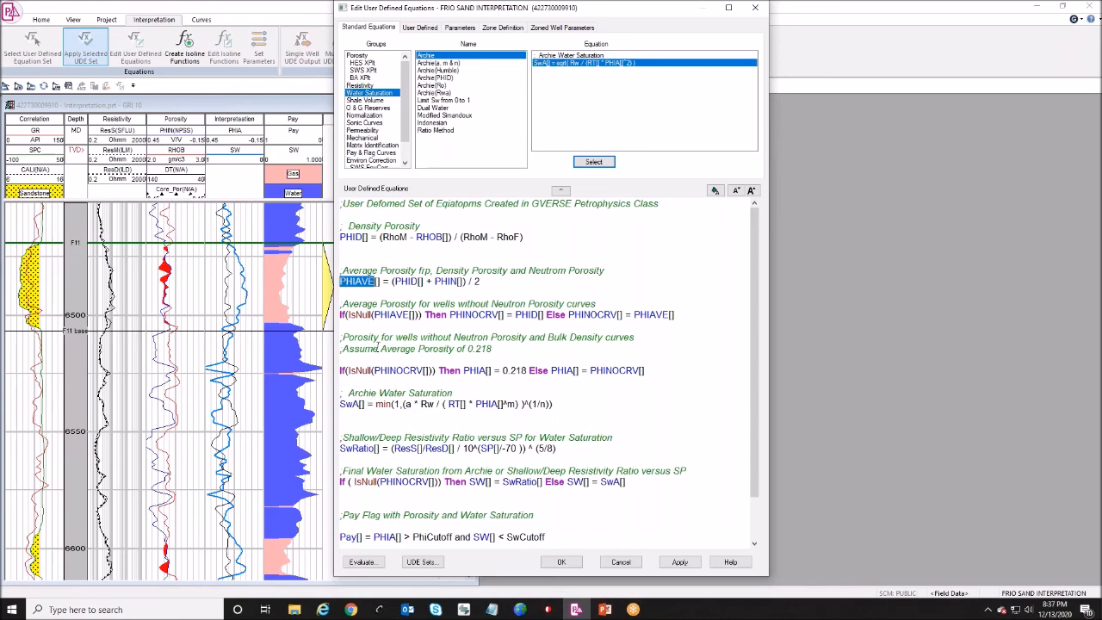
scroll(377, 347, down, 2)
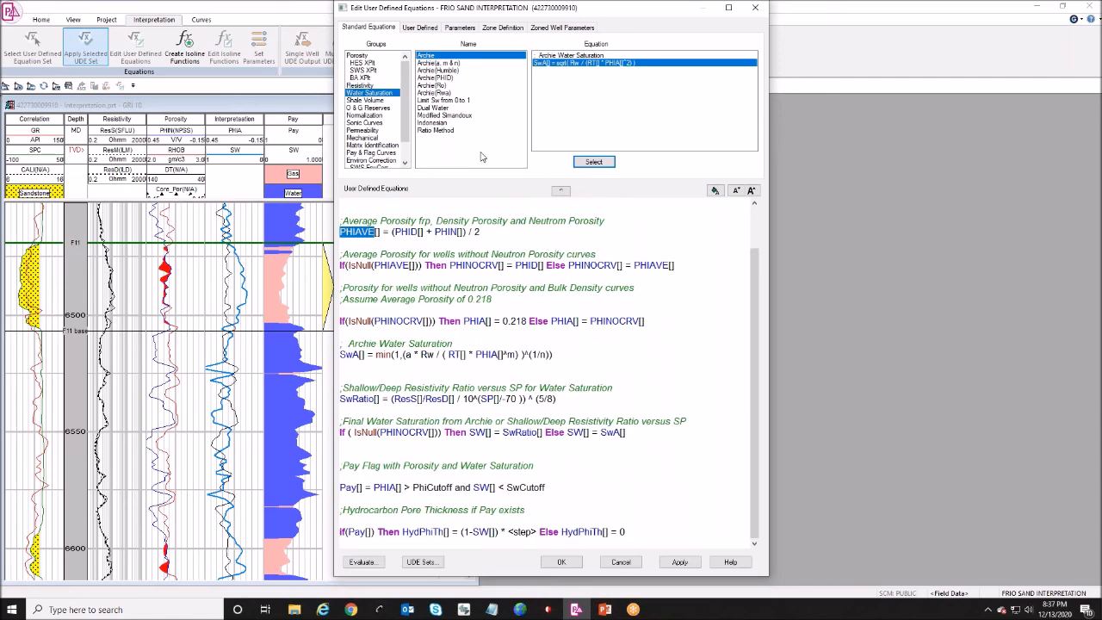
scroll(445, 280, up, 2)
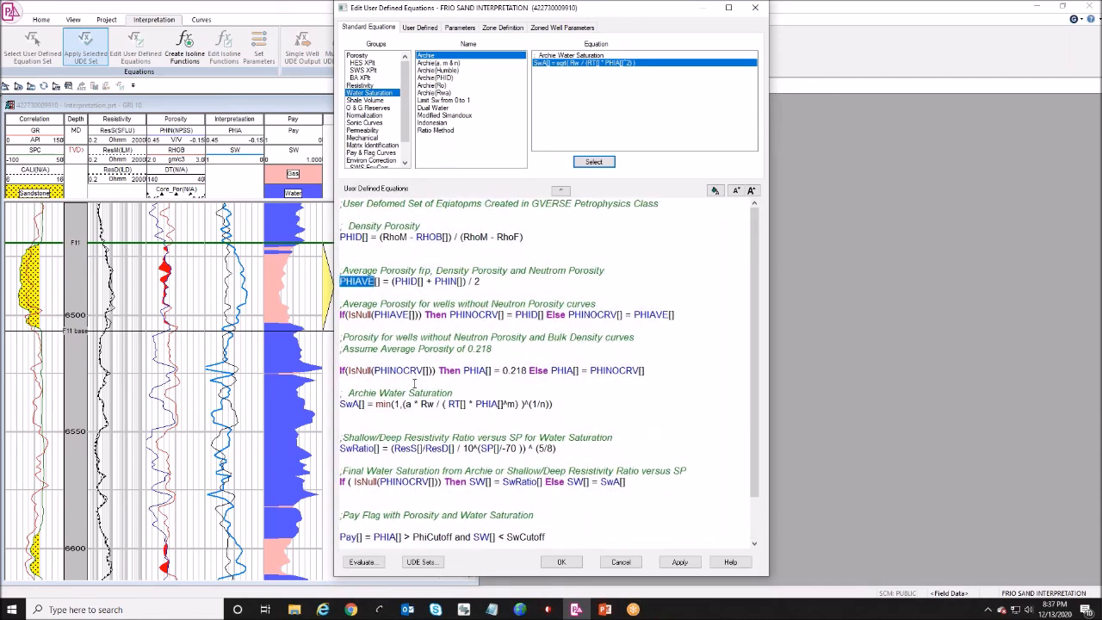
Step: Review the RhoM and RhoF parameters, the zone definition and the zoned well parameters, and close the equation editor without saving
click(455, 31)
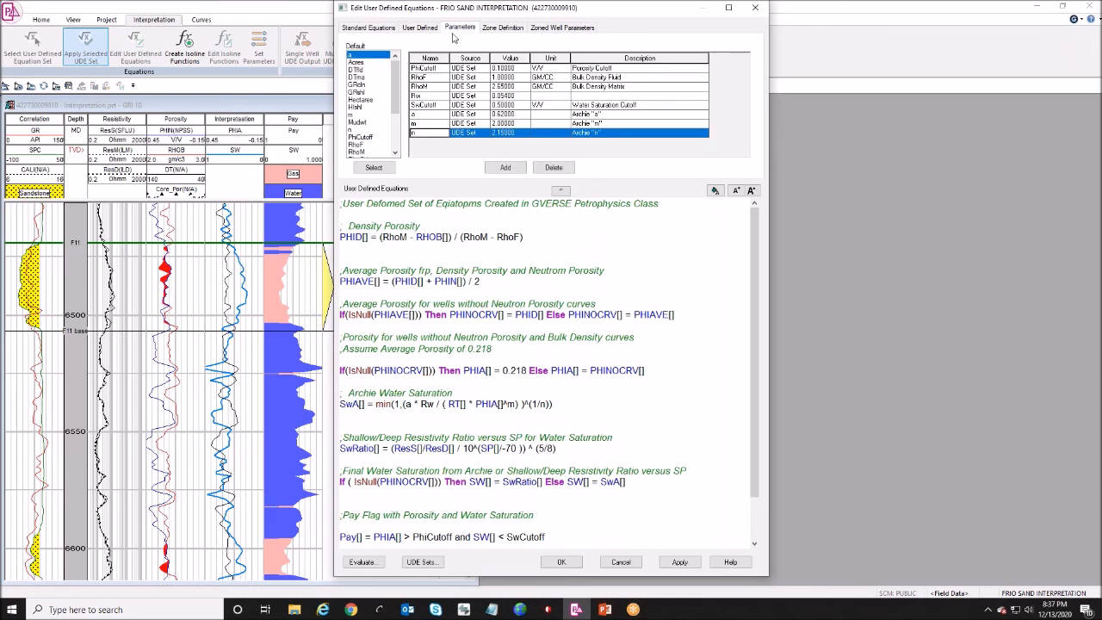
click(431, 86)
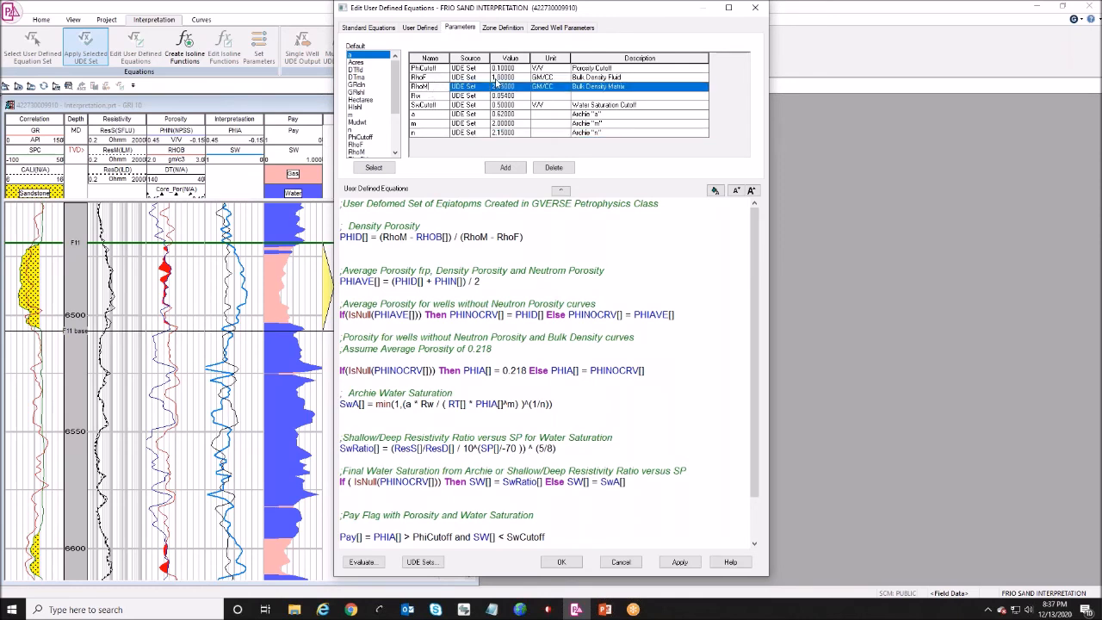
click(516, 77)
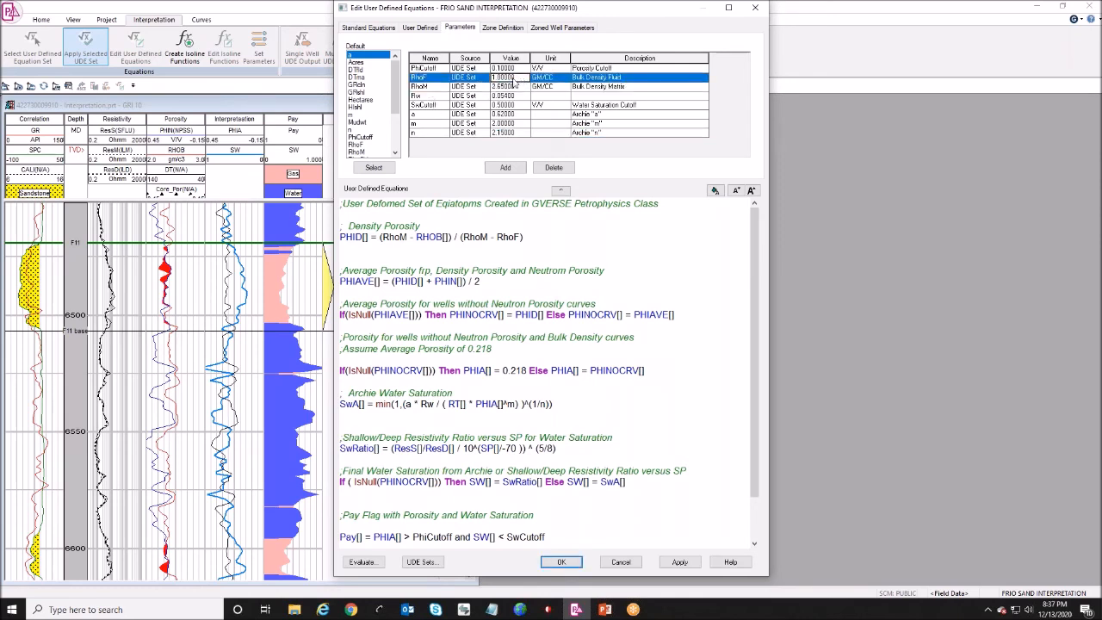
double_click(507, 79)
click(502, 31)
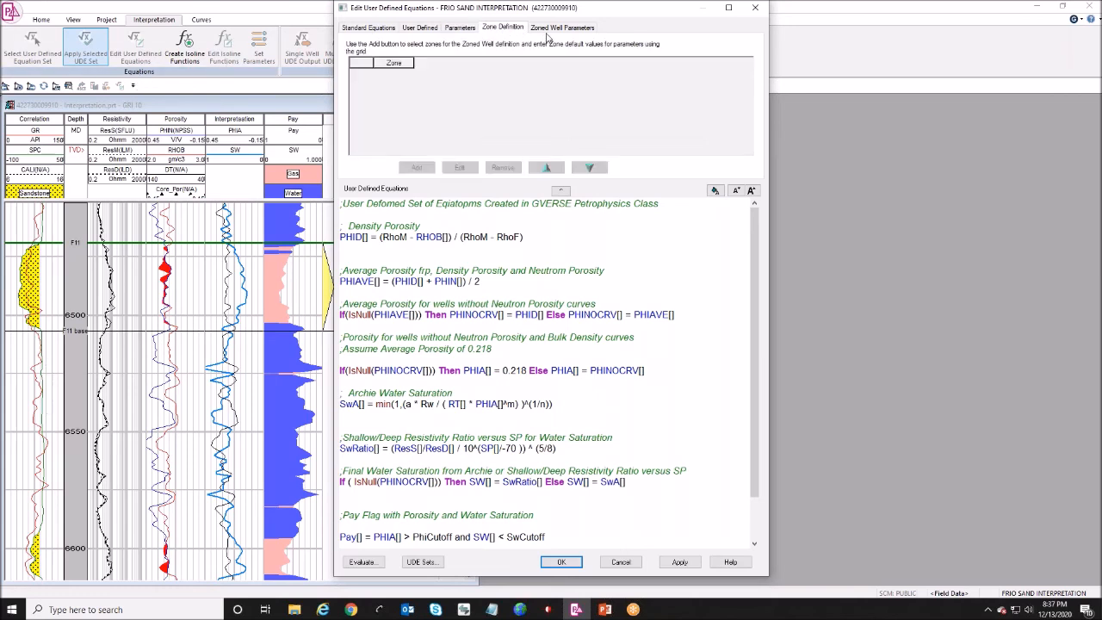
click(551, 28)
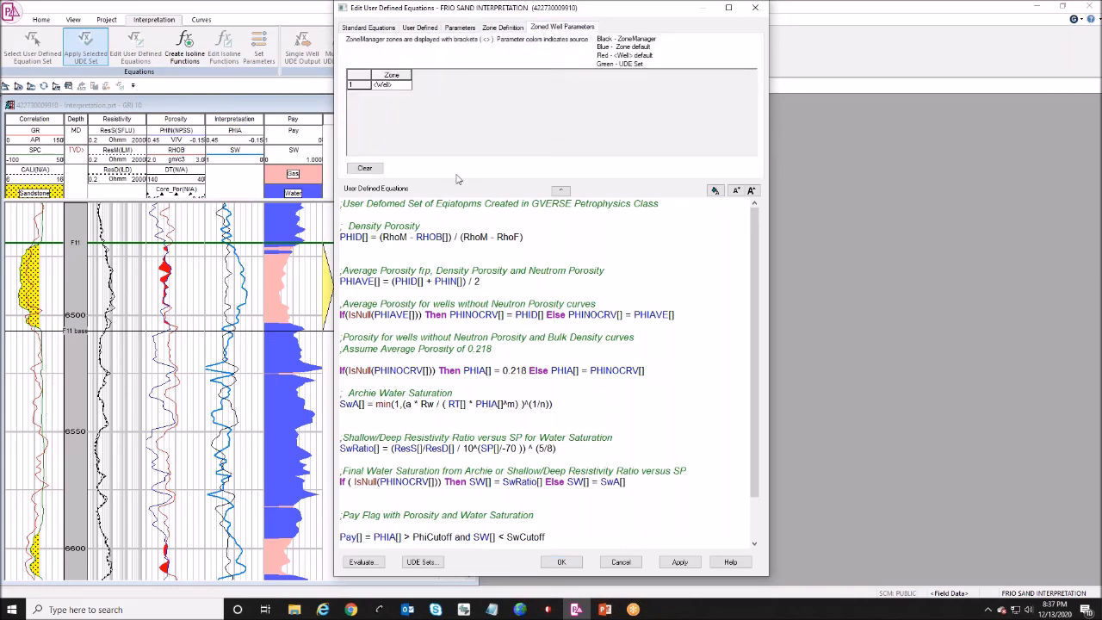
click(621, 561)
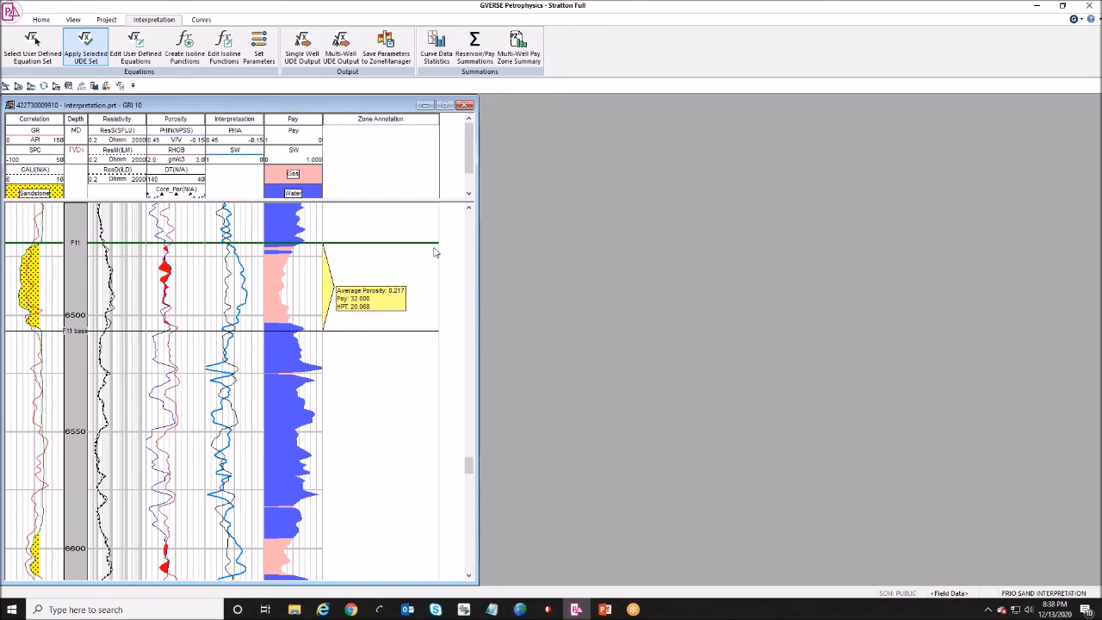
Step: Start a Curve Data Statistics calculation with PHIA as the base curve and Average as the statistic
click(436, 55)
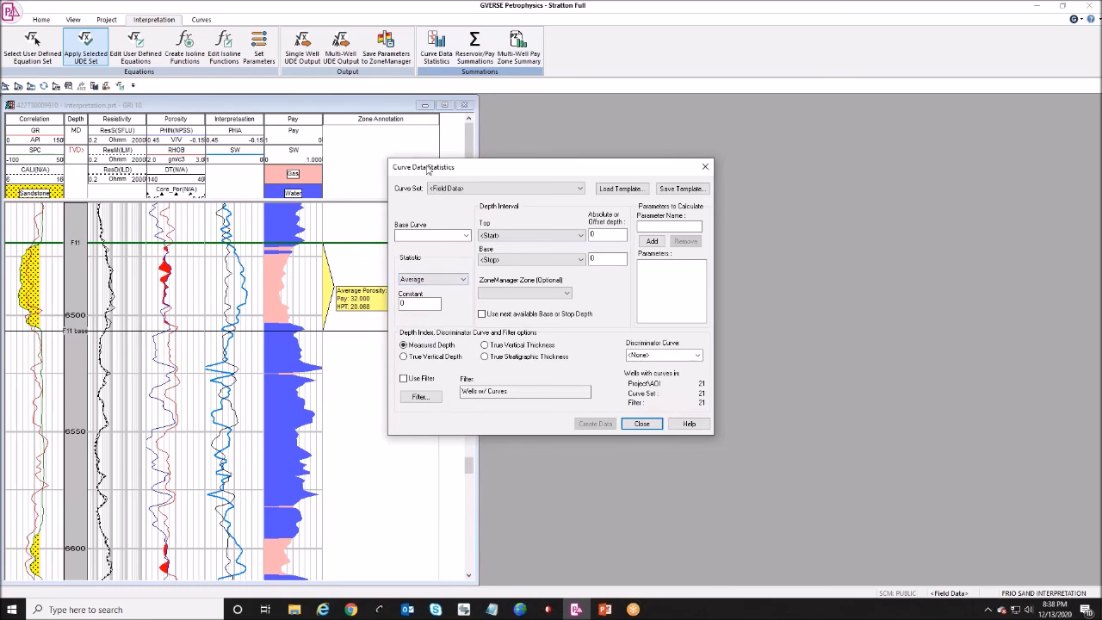
click(466, 236)
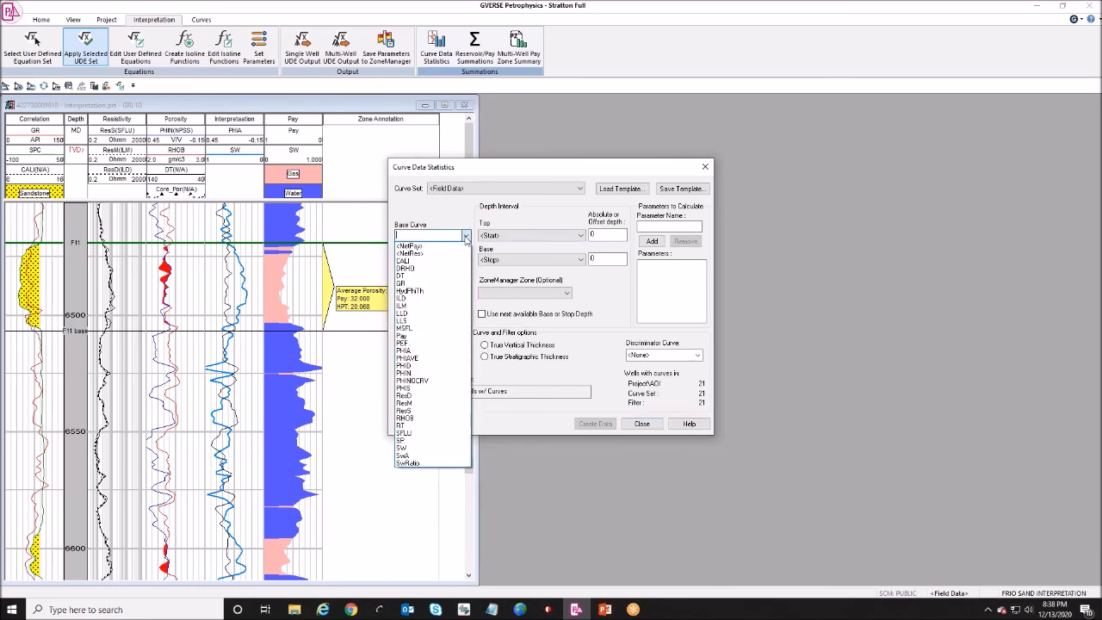
click(427, 352)
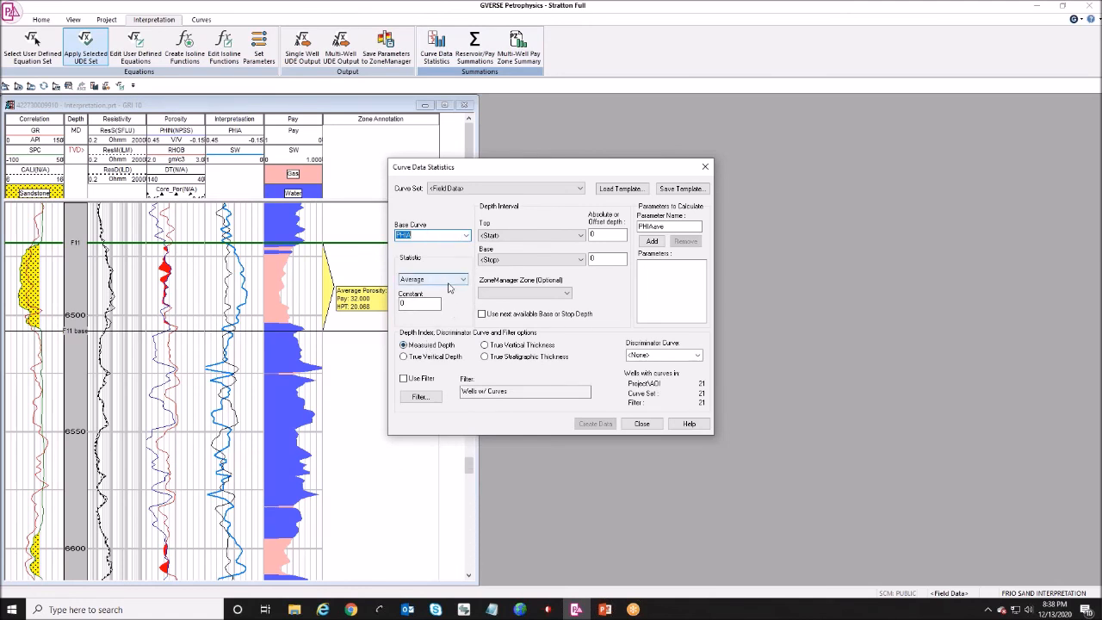
click(445, 285)
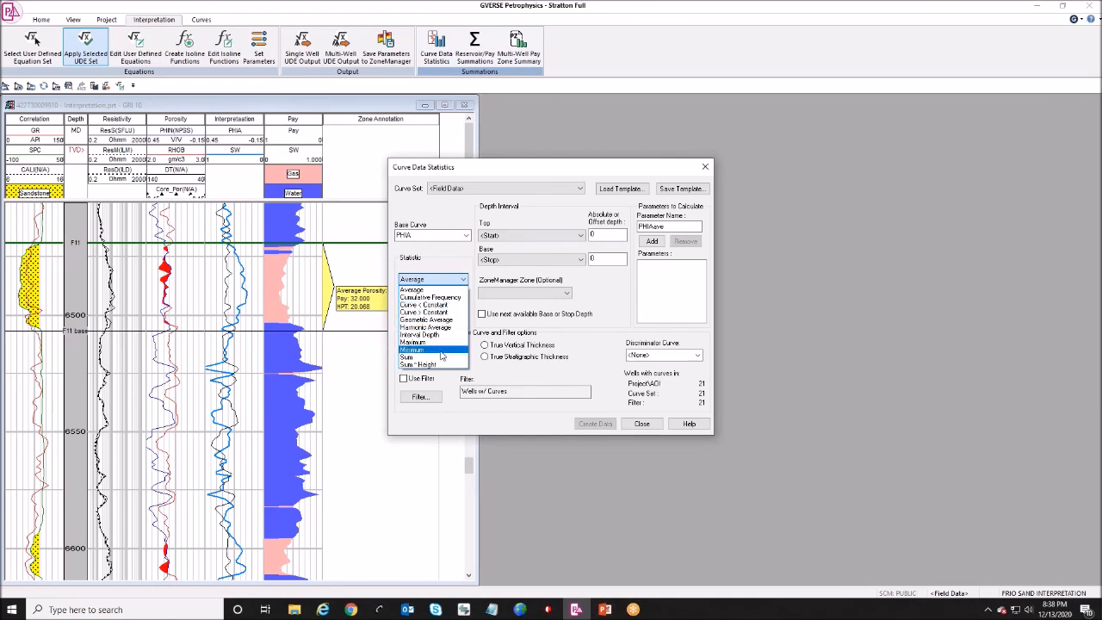
click(422, 304)
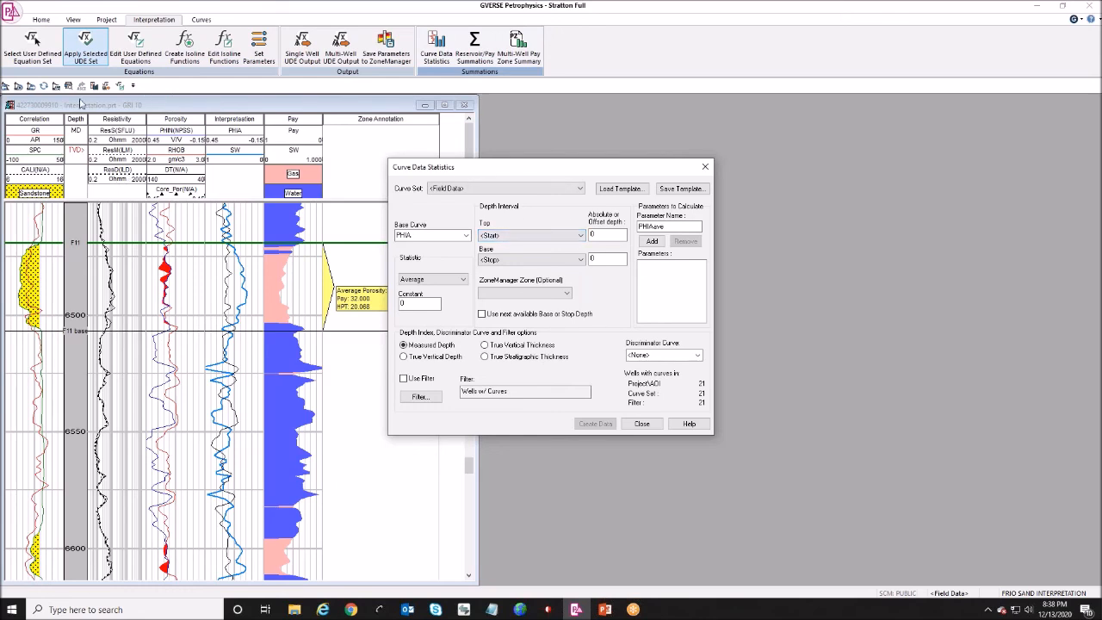
Step: Set the statistics depth interval from the F11 top to the F11 base, keeping both depth offsets at 0
click(546, 294)
click(568, 235)
click(502, 276)
click(504, 259)
click(504, 269)
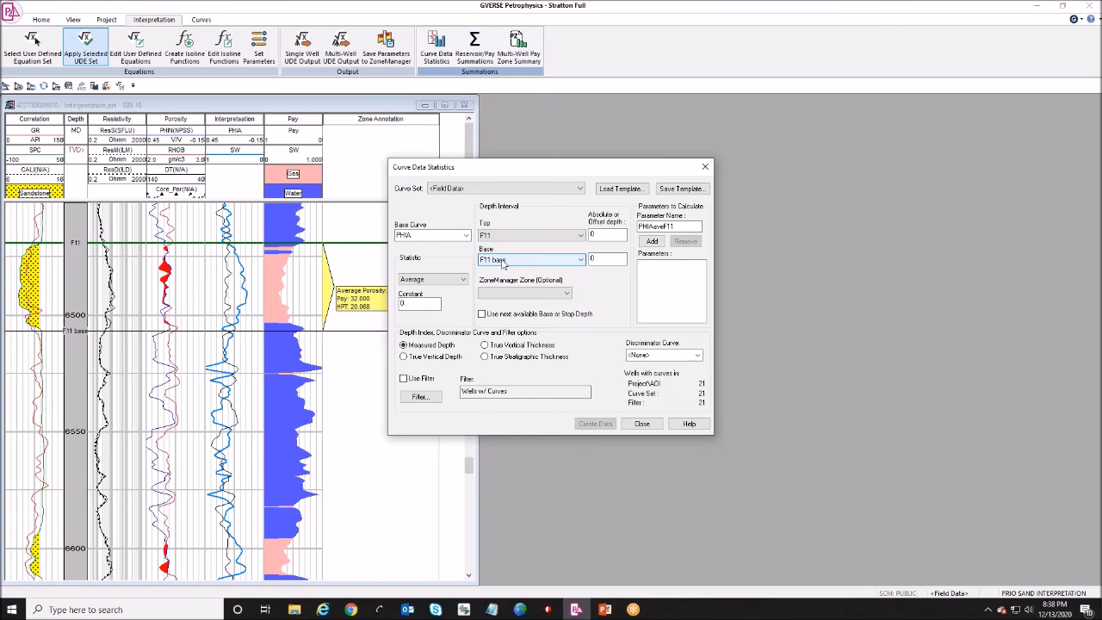
click(503, 263)
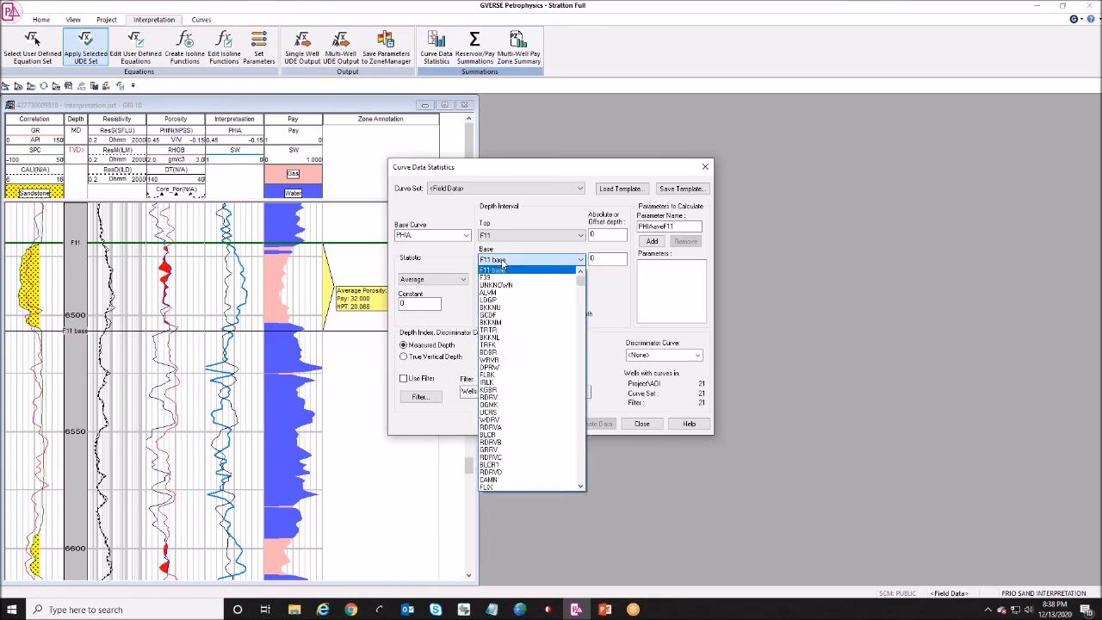
click(565, 290)
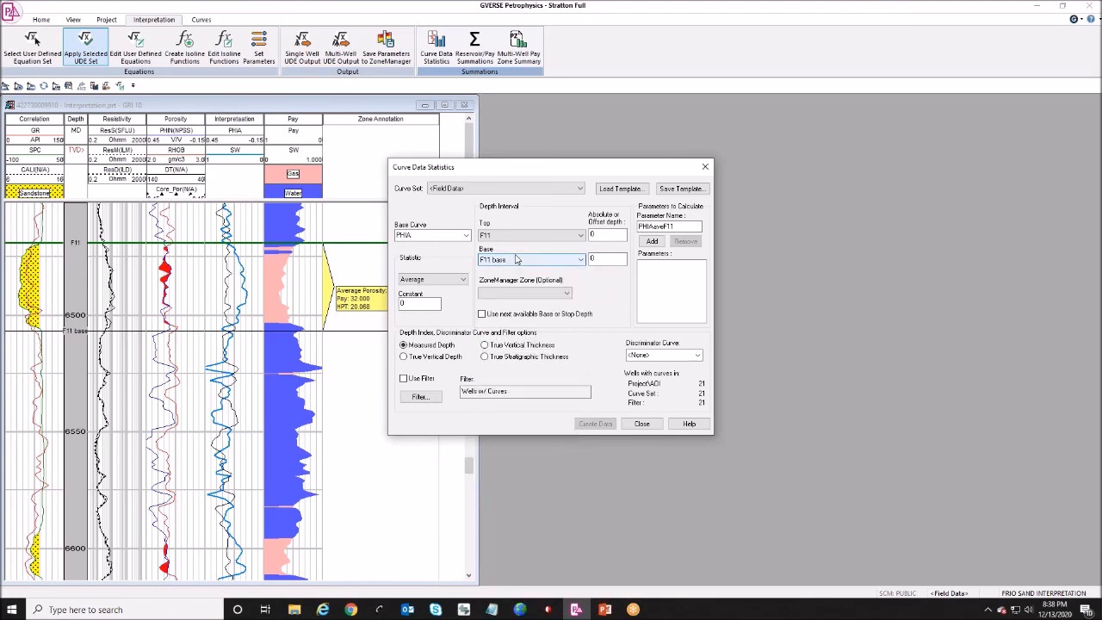
click(610, 235)
key(Tab)
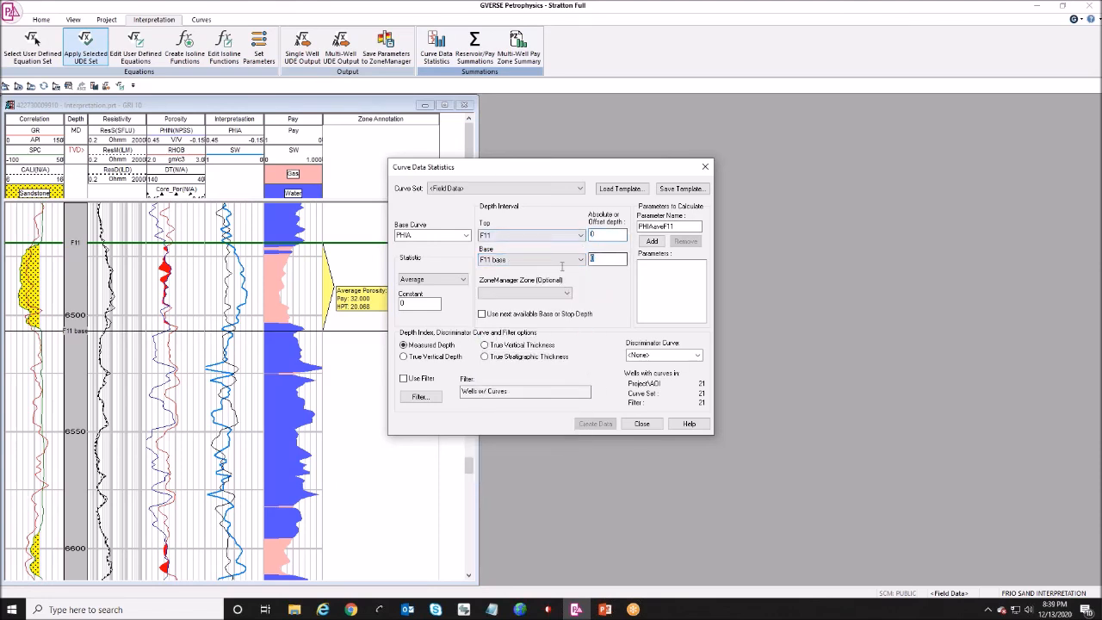
Step: Add the average PHIA parameter for the F11 interval, create its data and review the per-well report
click(652, 241)
click(665, 269)
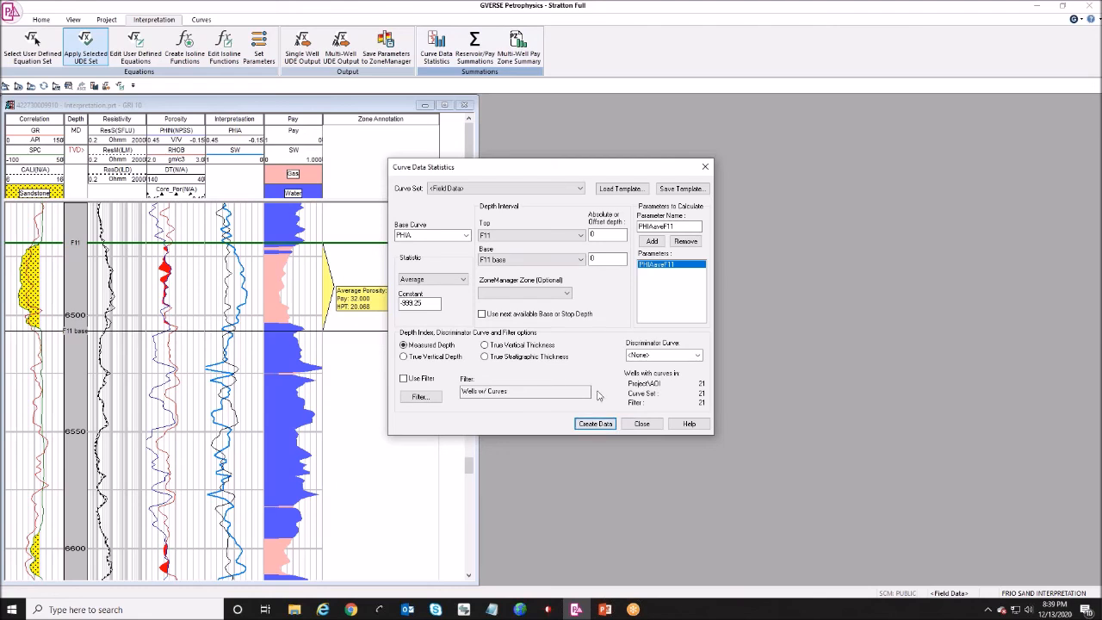
click(594, 425)
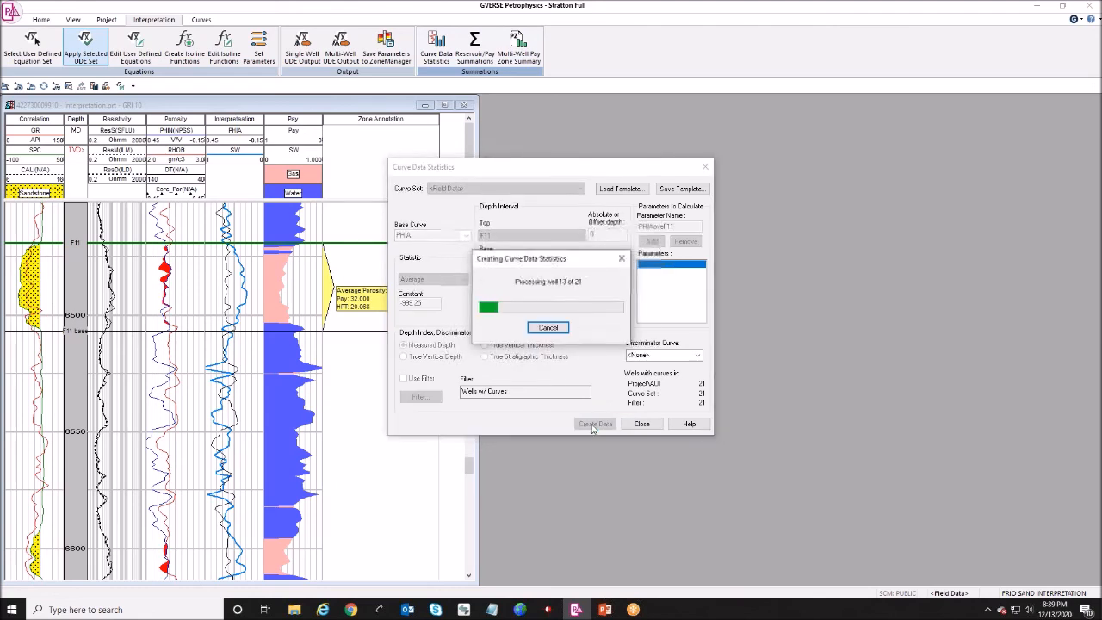
mouse_move(678, 262)
mouse_down()
mouse_move(680, 326)
mouse_move(682, 263)
mouse_up()
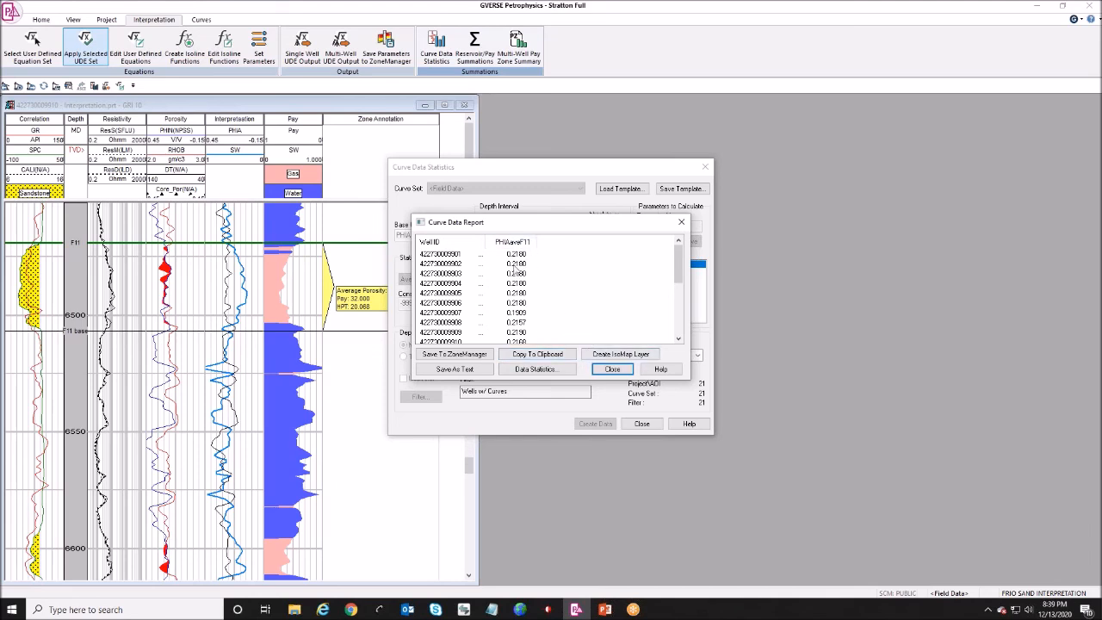
scroll(515, 284, down, 4)
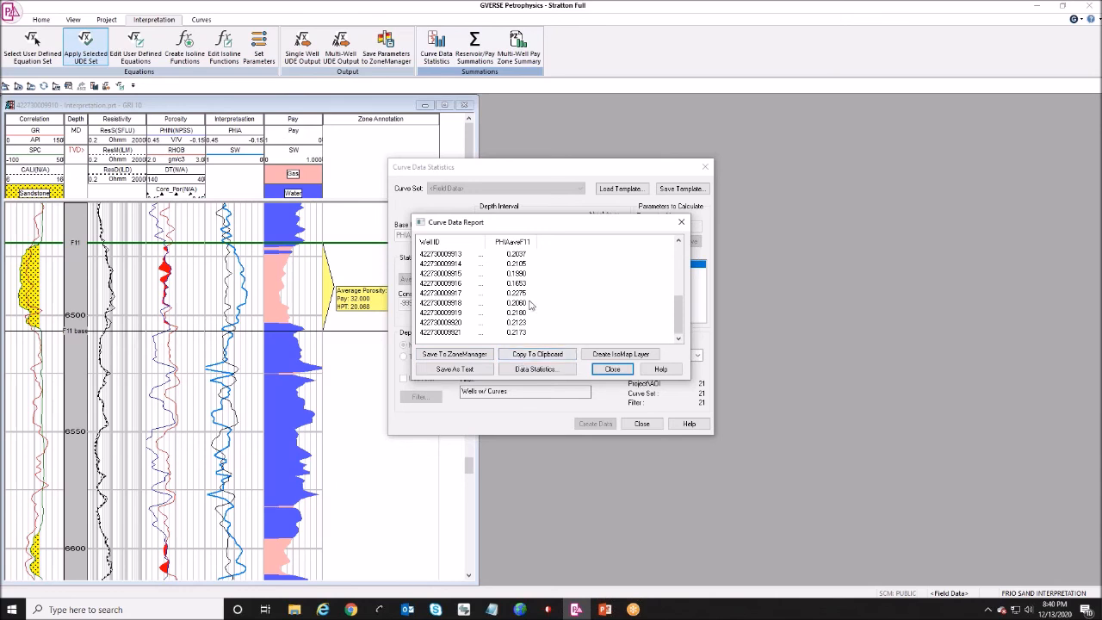
Step: Close the curve data report and the statistics dialog, and switch to the PowerPoint presentation
click(612, 369)
click(642, 424)
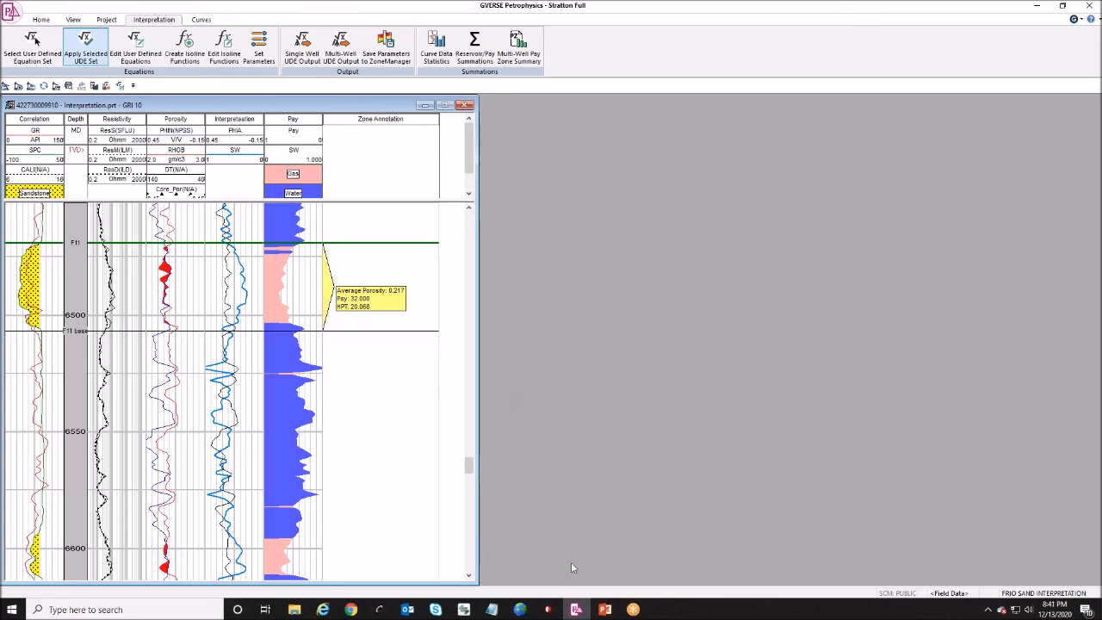
click(605, 609)
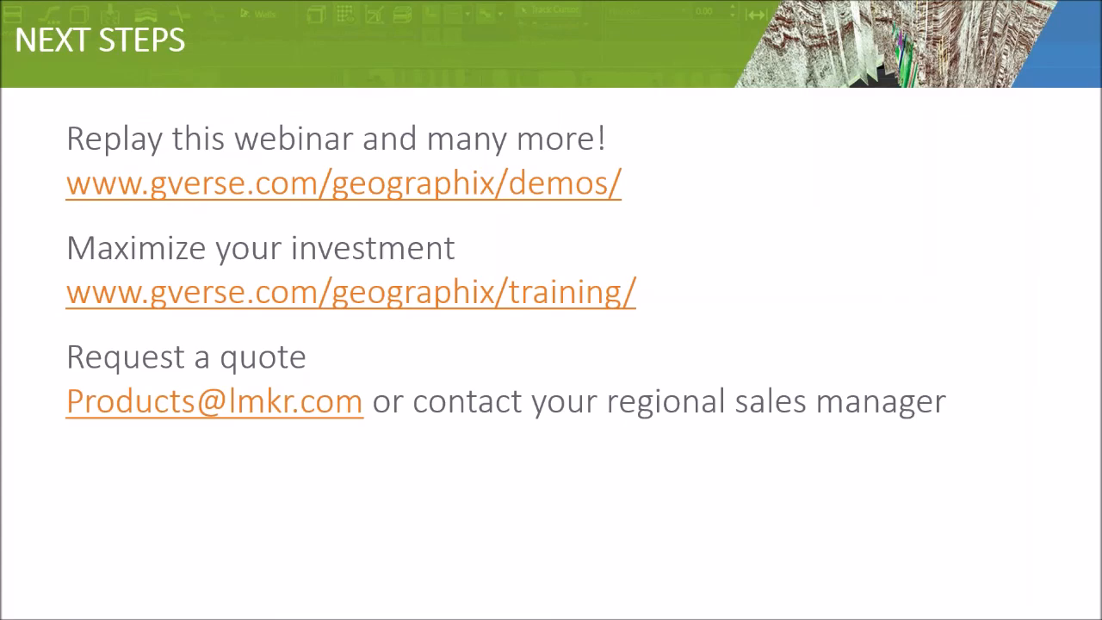